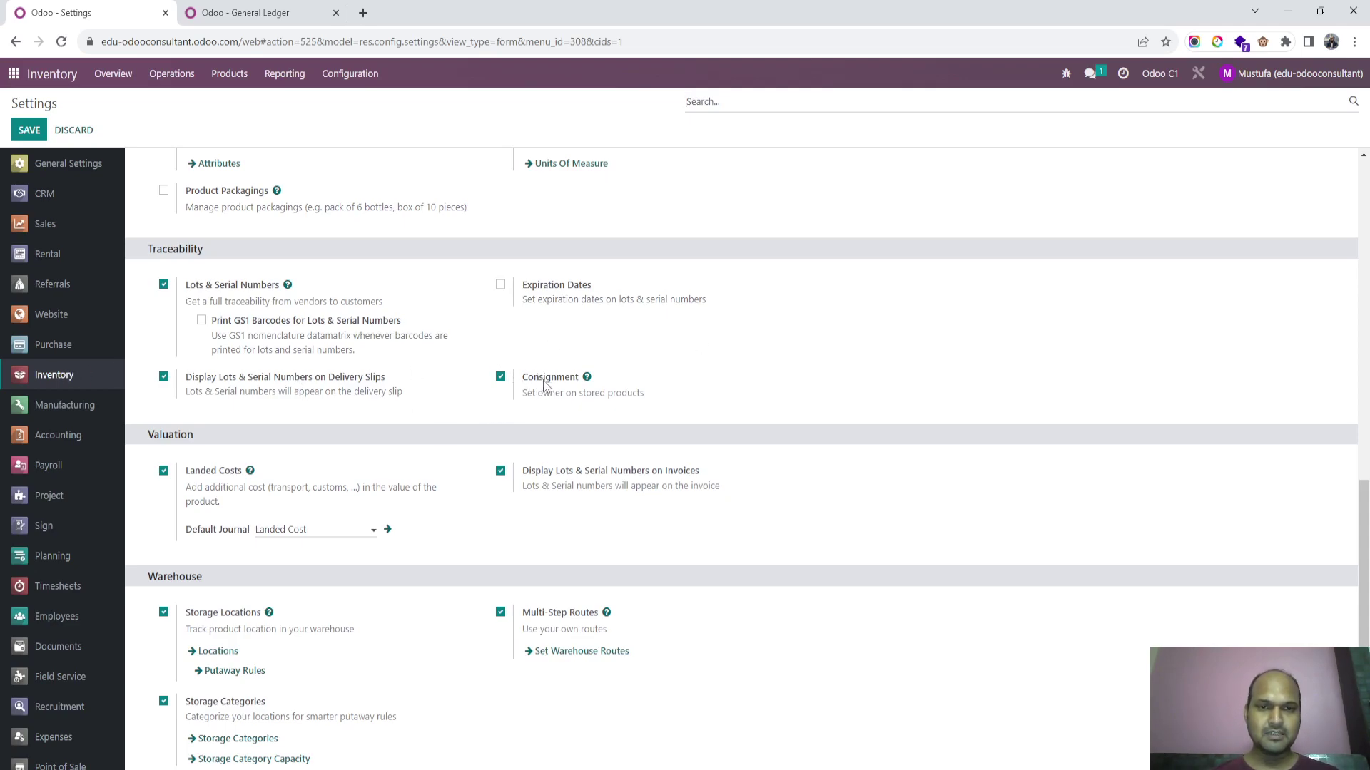
- Review the description of the Consignment option under Traceability in the Inventory settings
triple_click(553, 395)
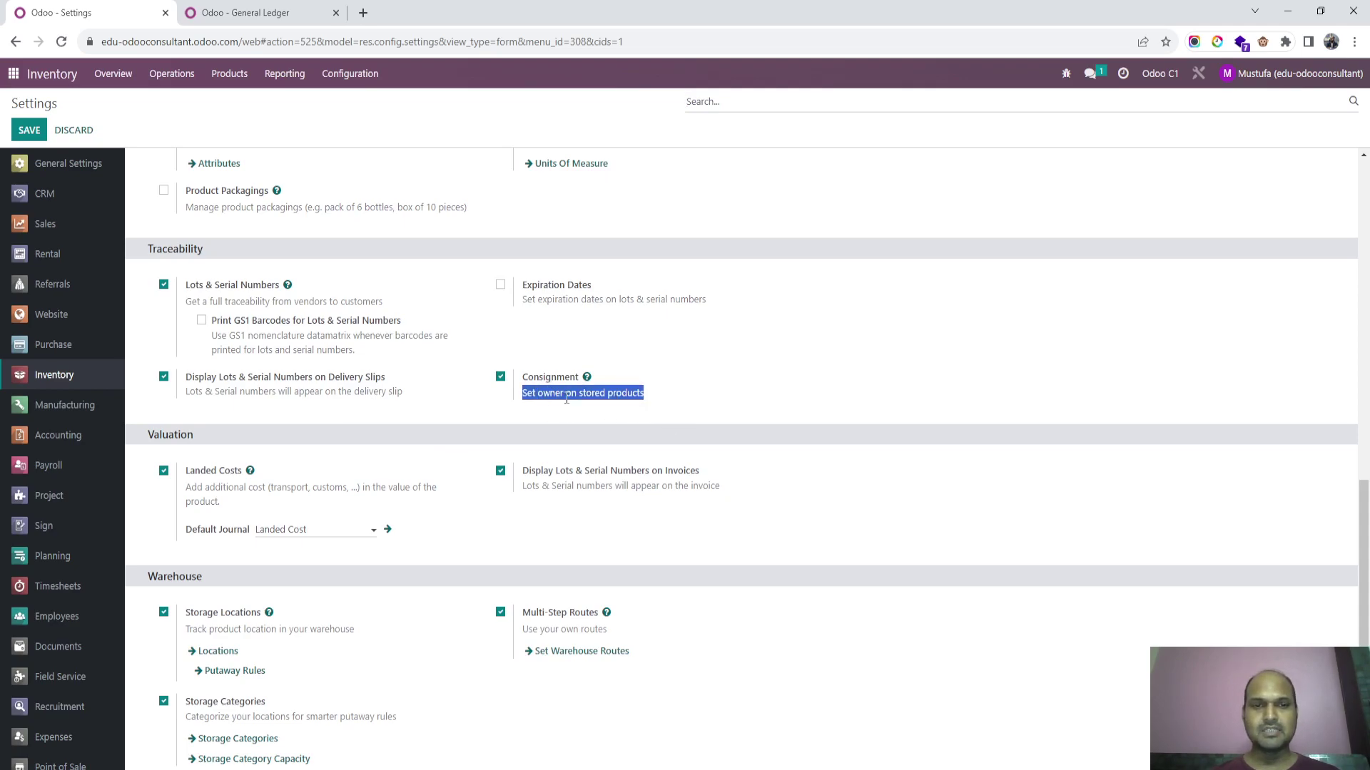
click(672, 396)
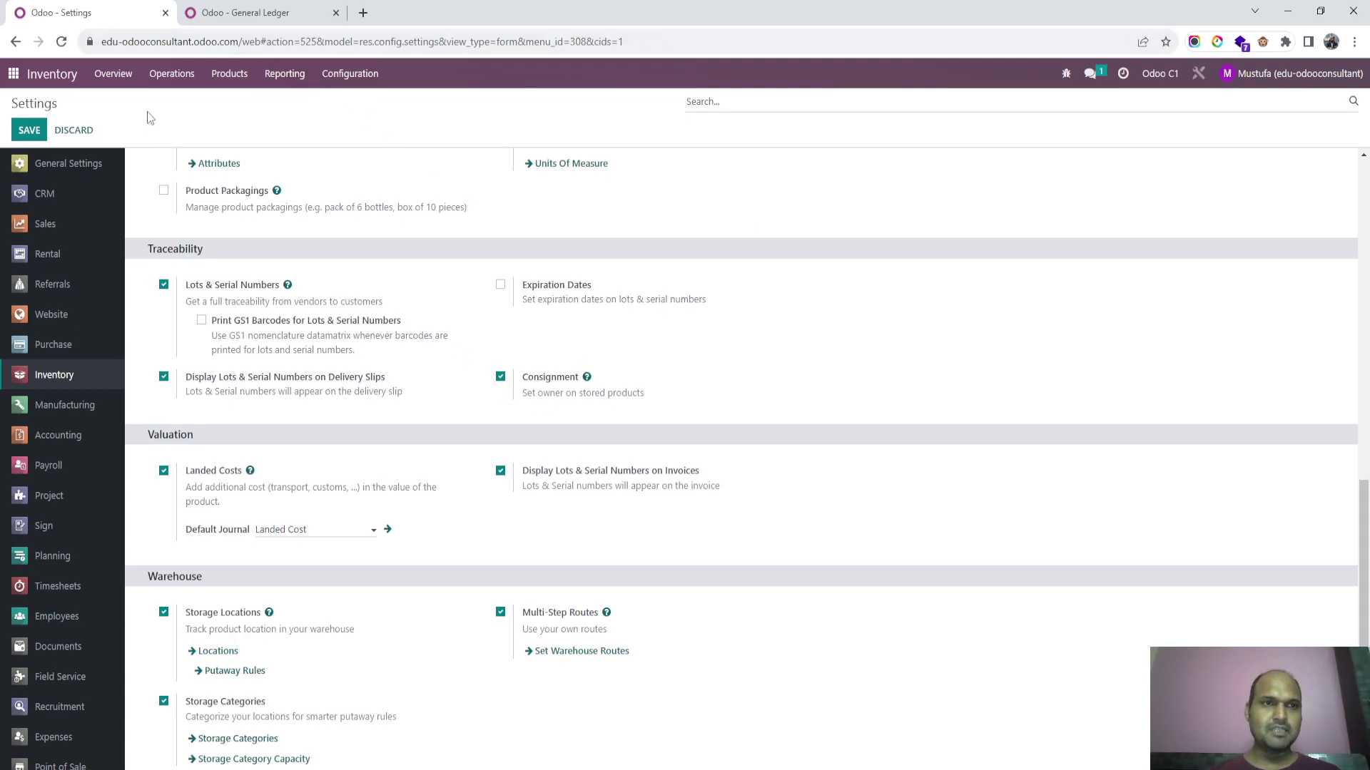
- Create a new Ahmedabad receipt with Con Vendor as both the assigned owner and the contact to receive from
click(114, 74)
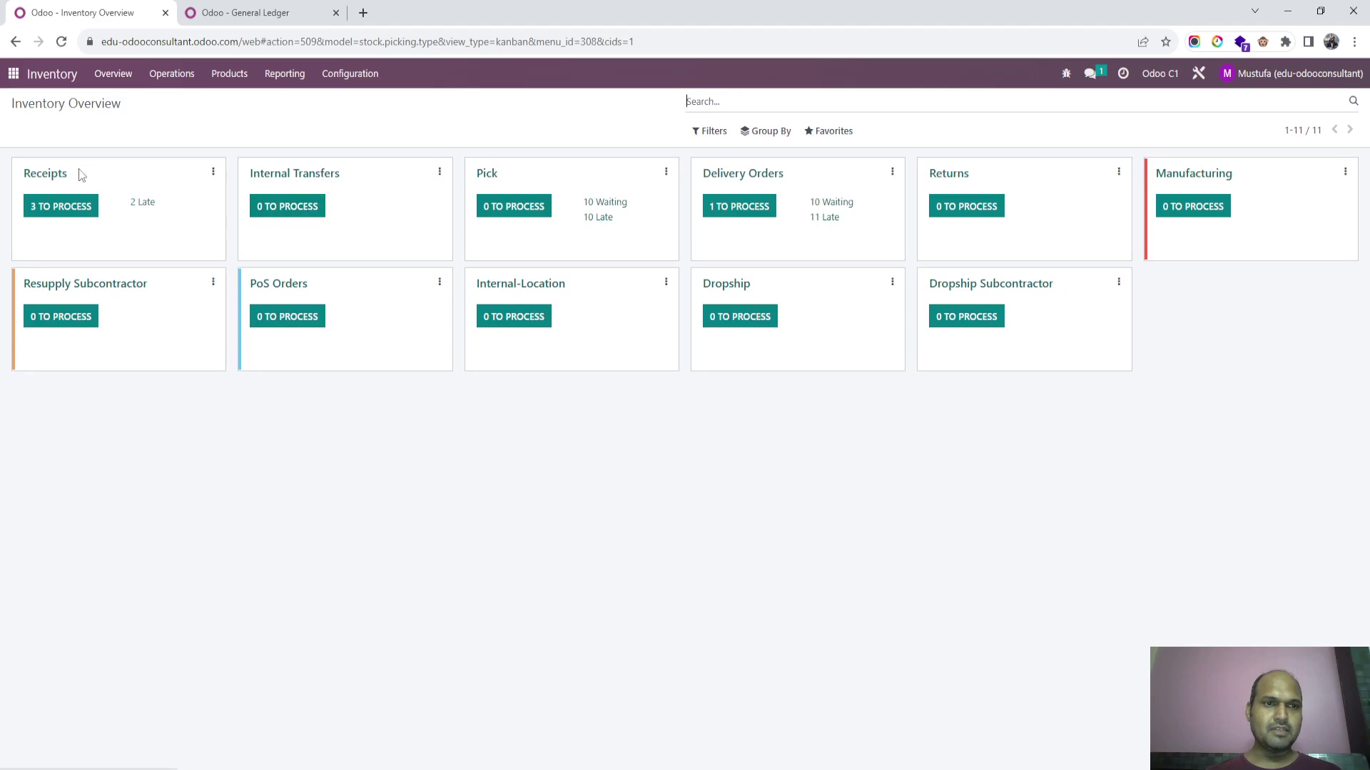
click(44, 176)
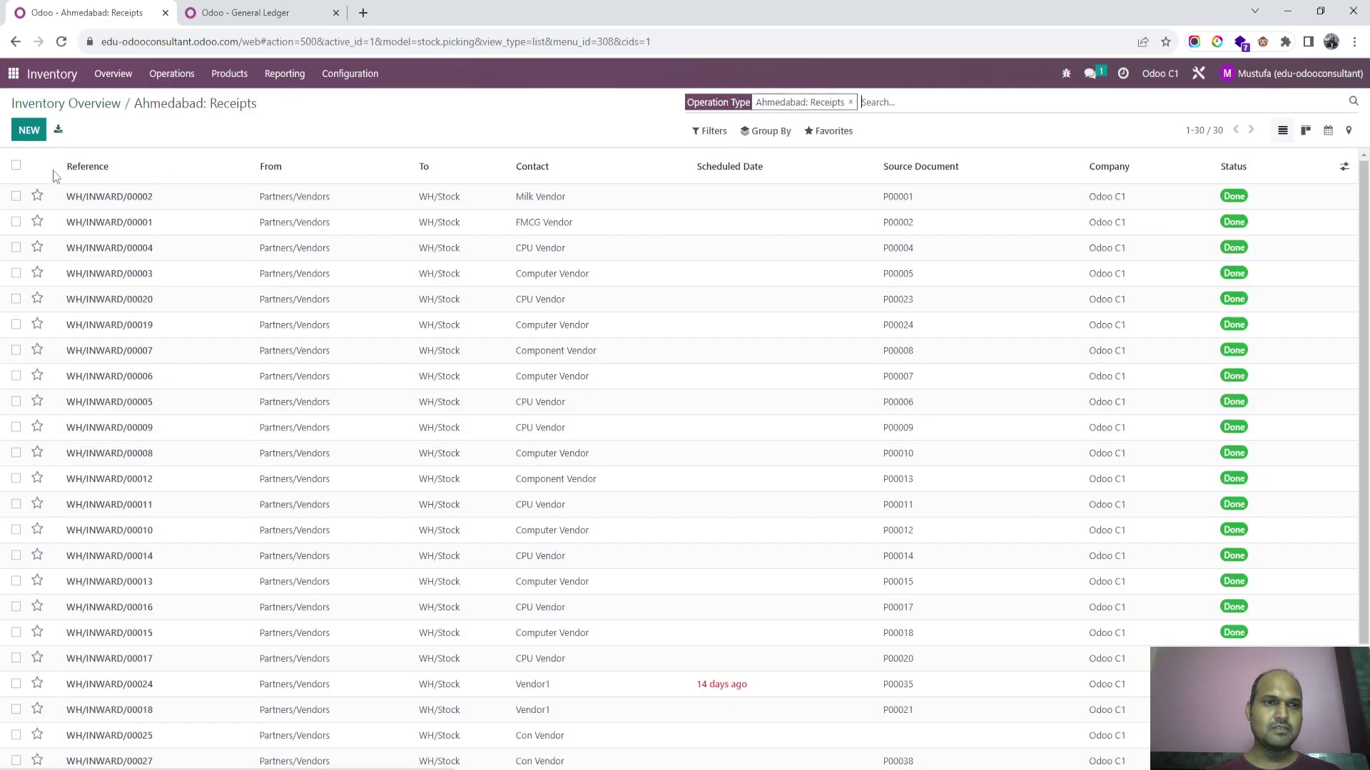
click(32, 134)
click(586, 315)
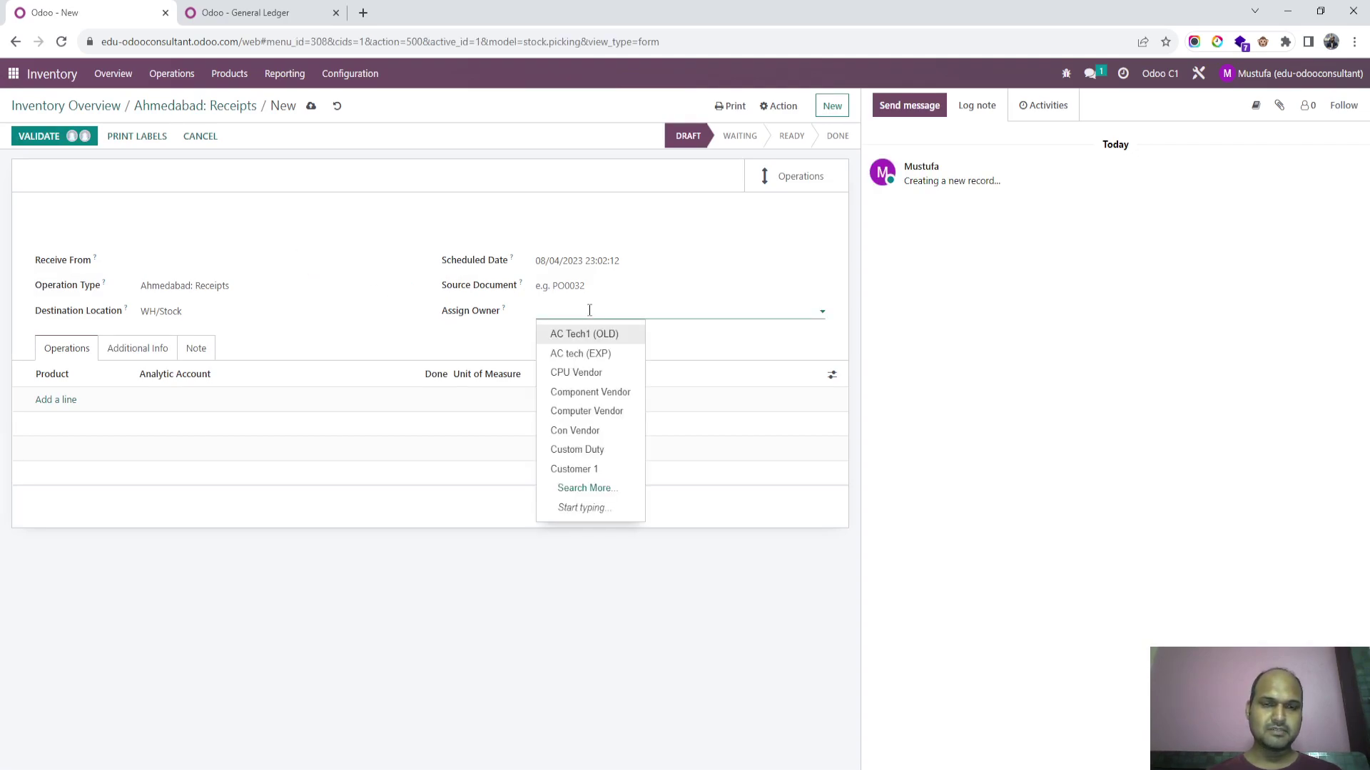
click(593, 431)
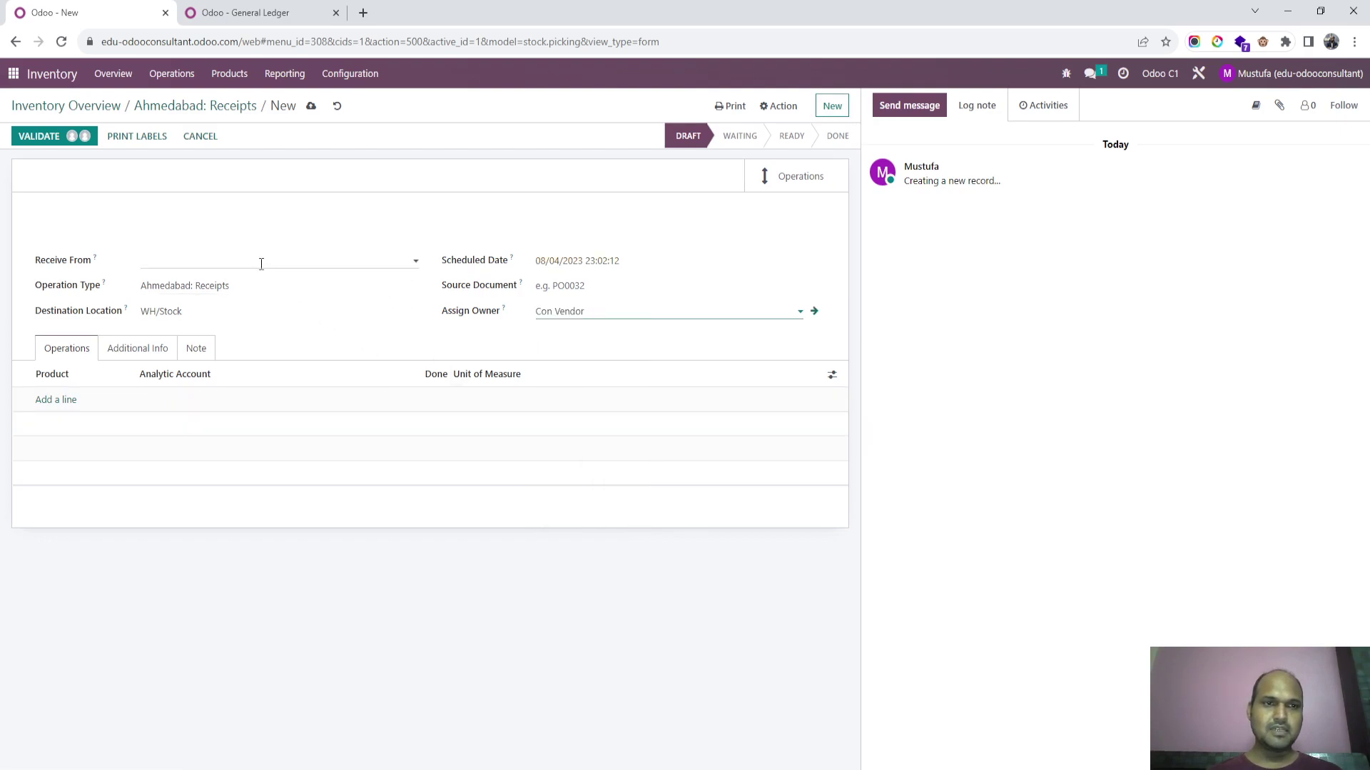
click(236, 262)
text(con)
click(208, 288)
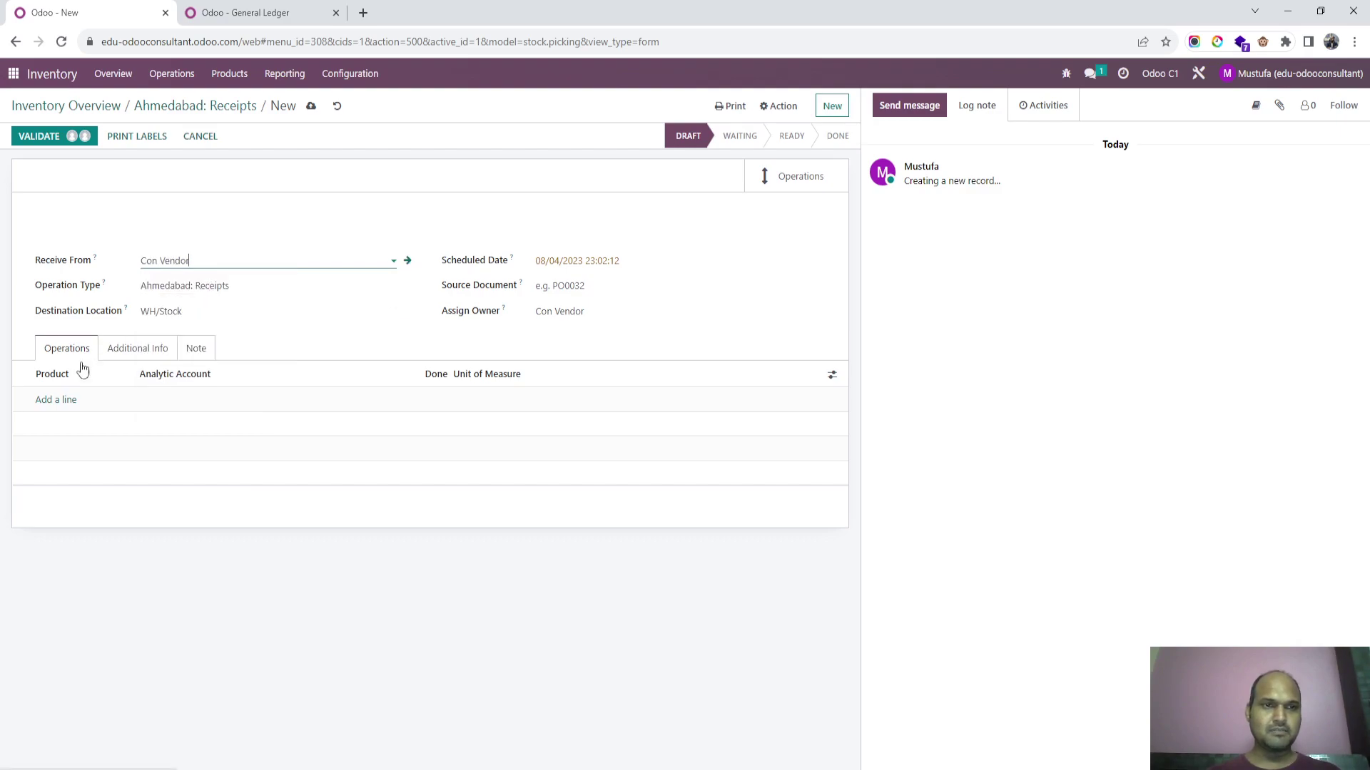
- Add product Con2 to the receipt with a done quantity of 10 units and save the receipt
click(55, 399)
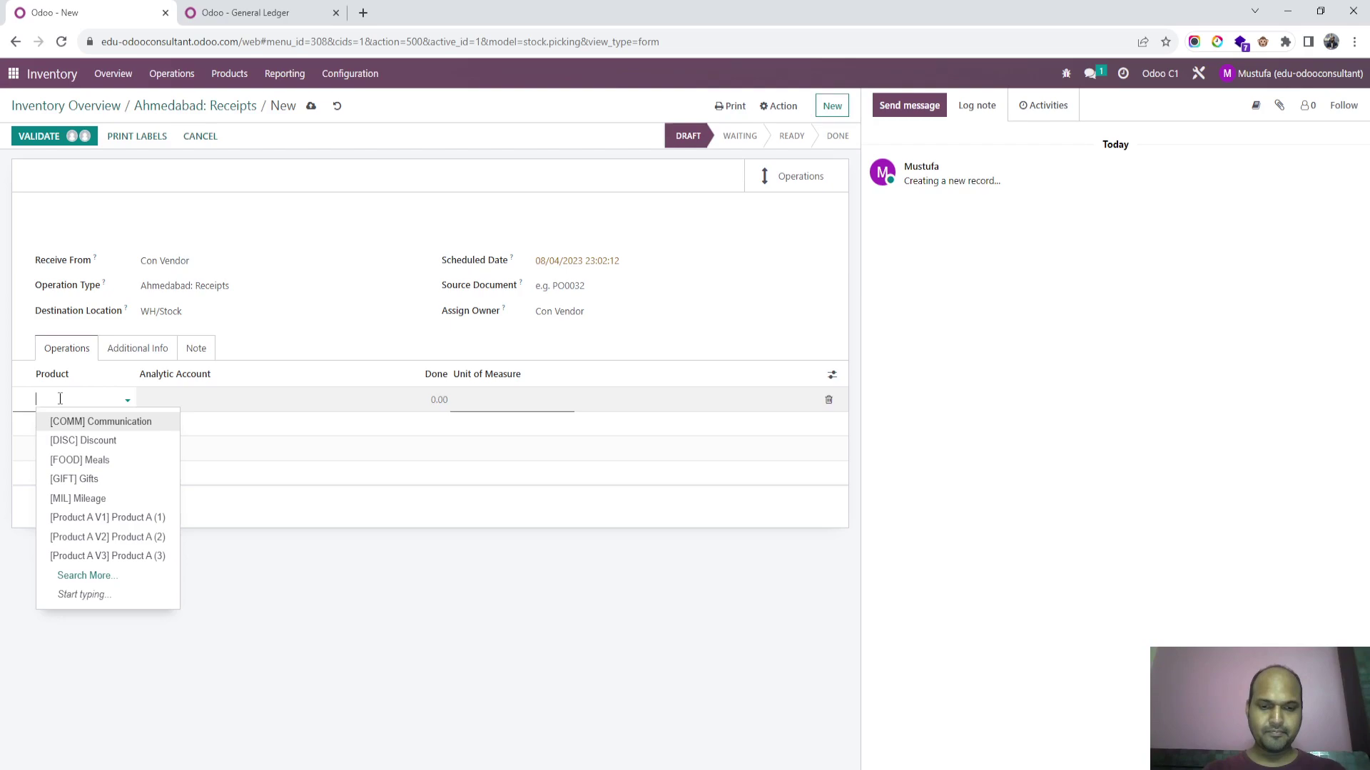
text(Con)
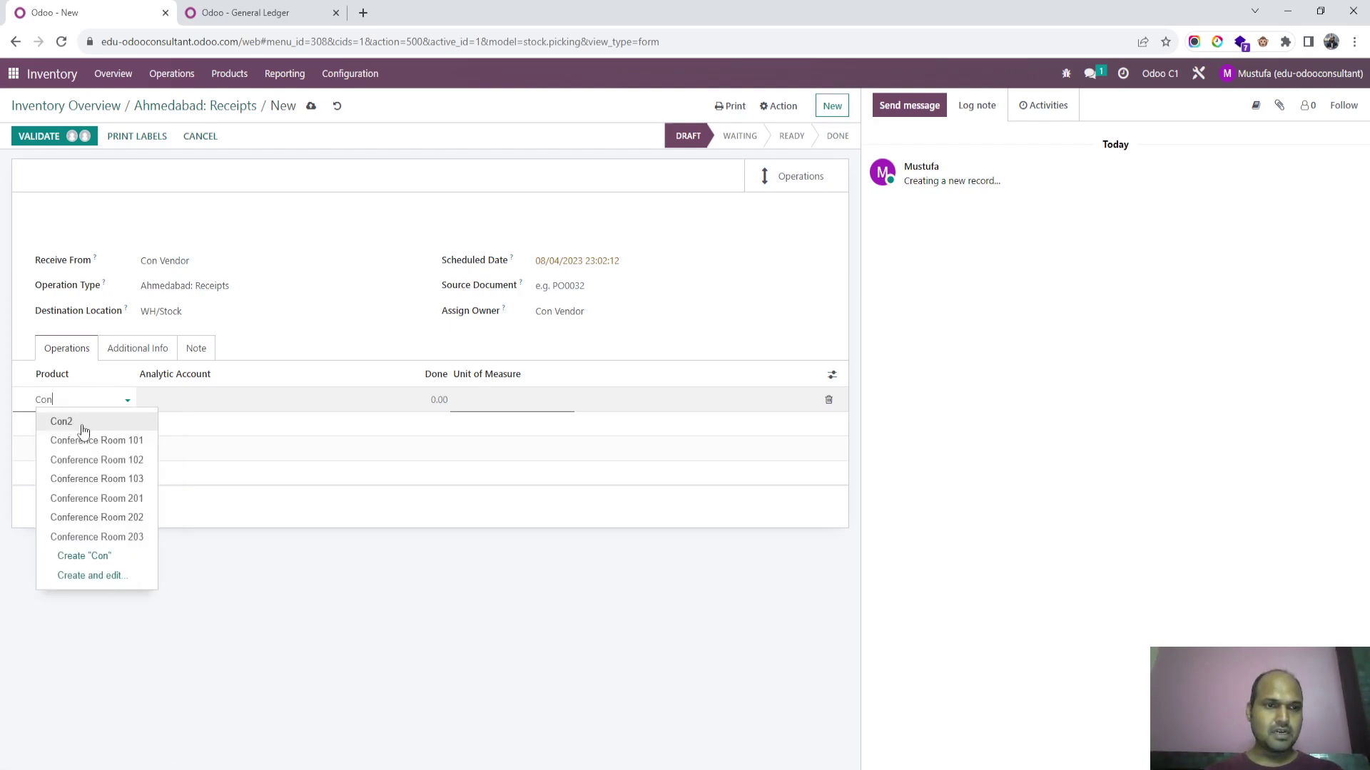
click(80, 424)
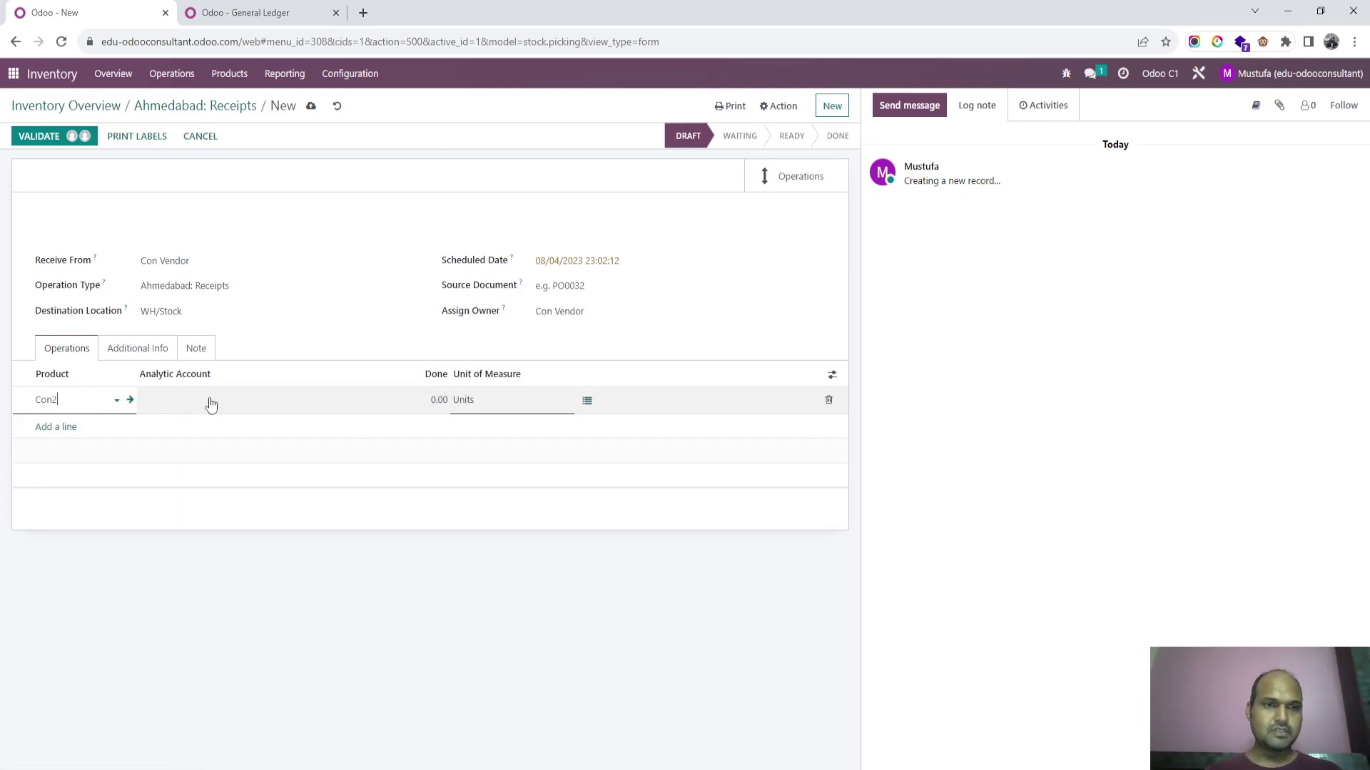
click(425, 401)
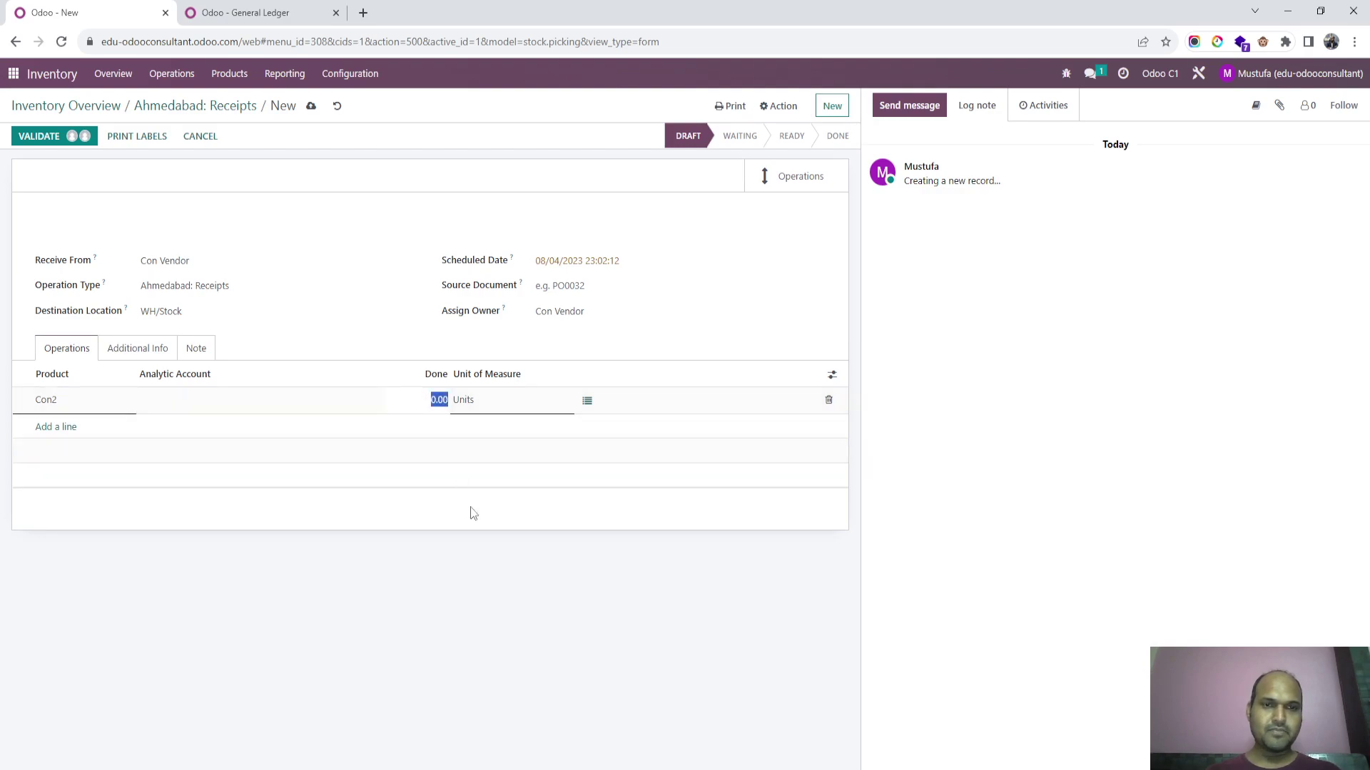
text(10)
key(Tab)
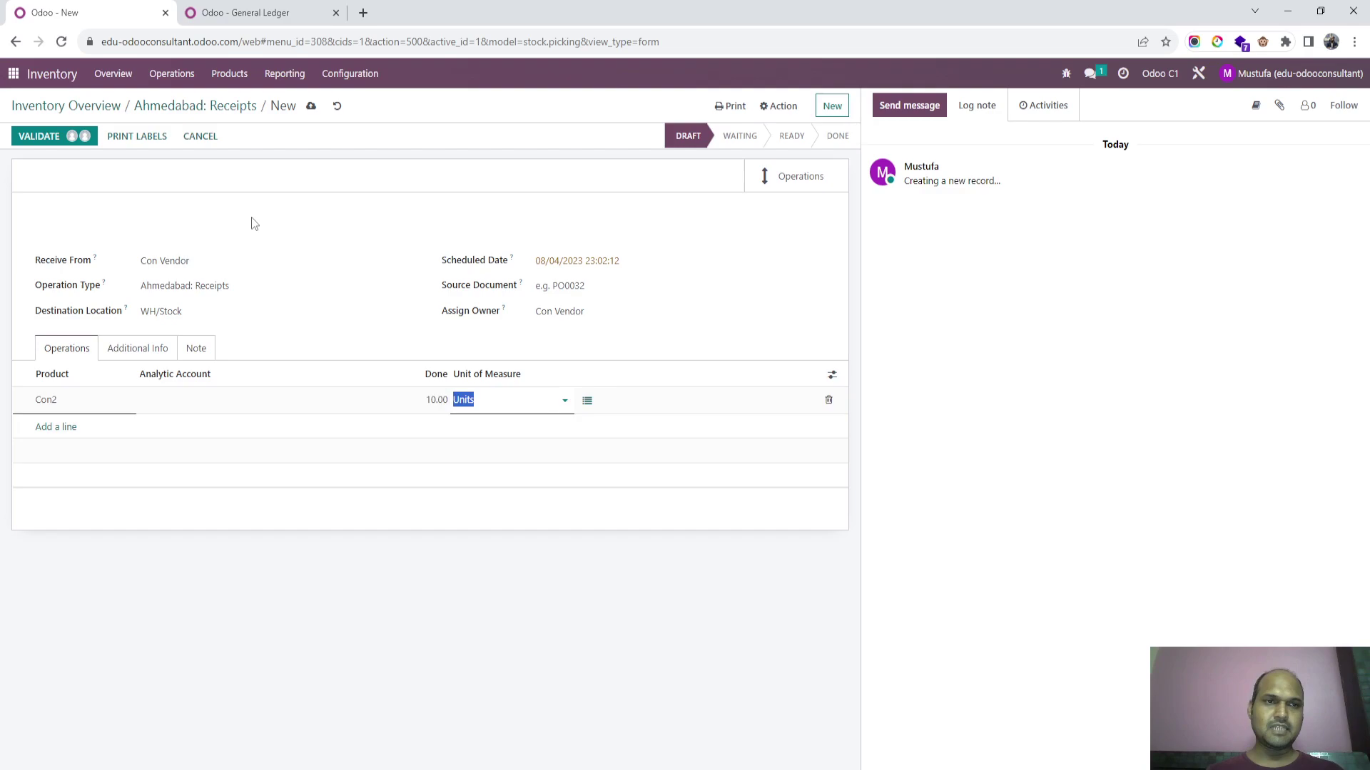
click(311, 107)
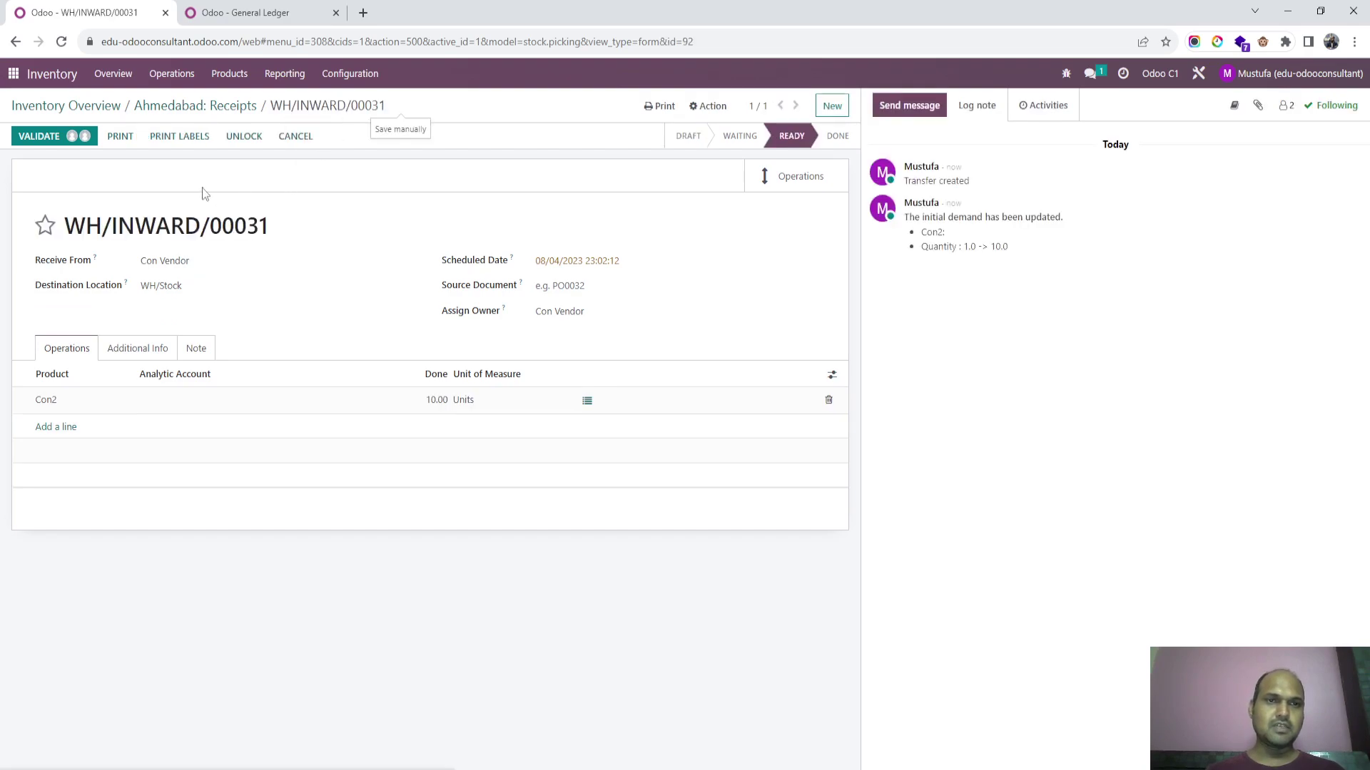
- In the General Ledger browser tab, switch to Inventory and open the stock valuation report
click(276, 22)
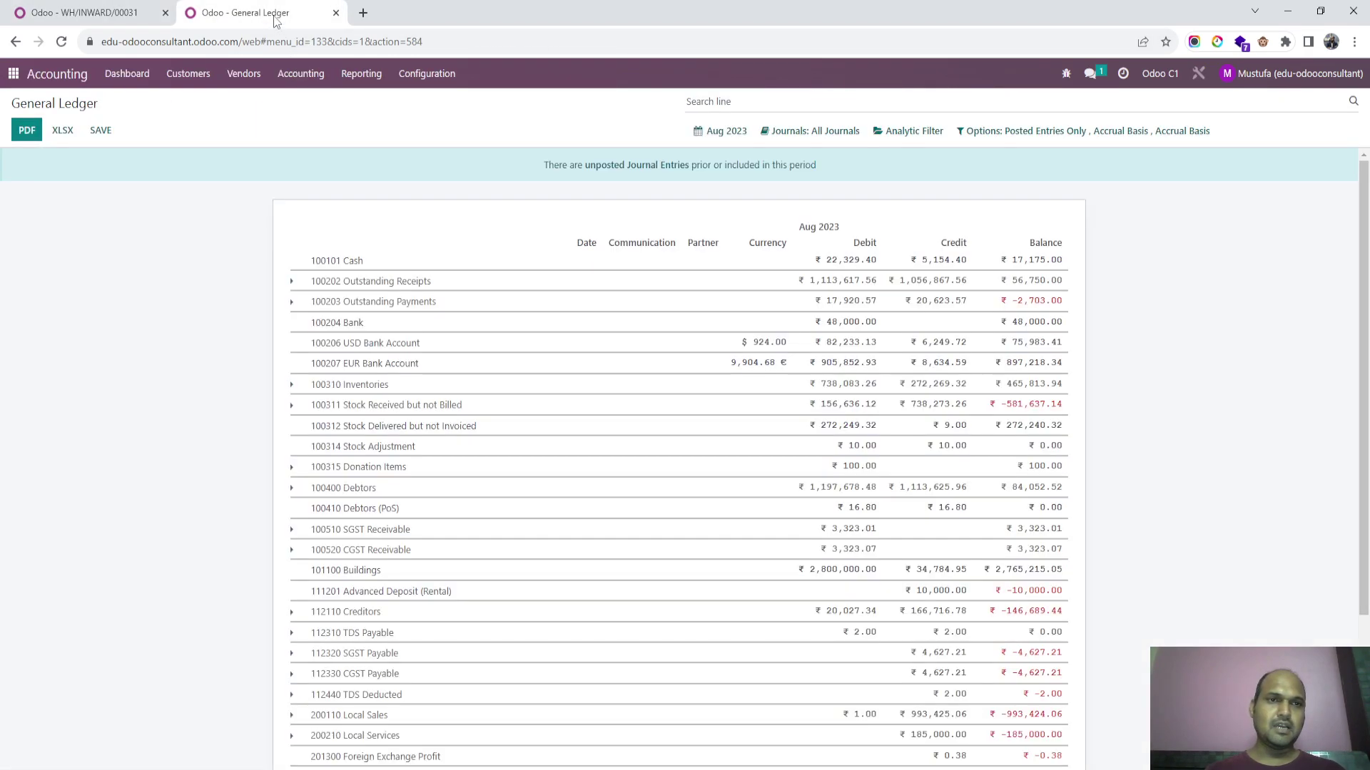
click(13, 74)
text(inve)
key(Return)
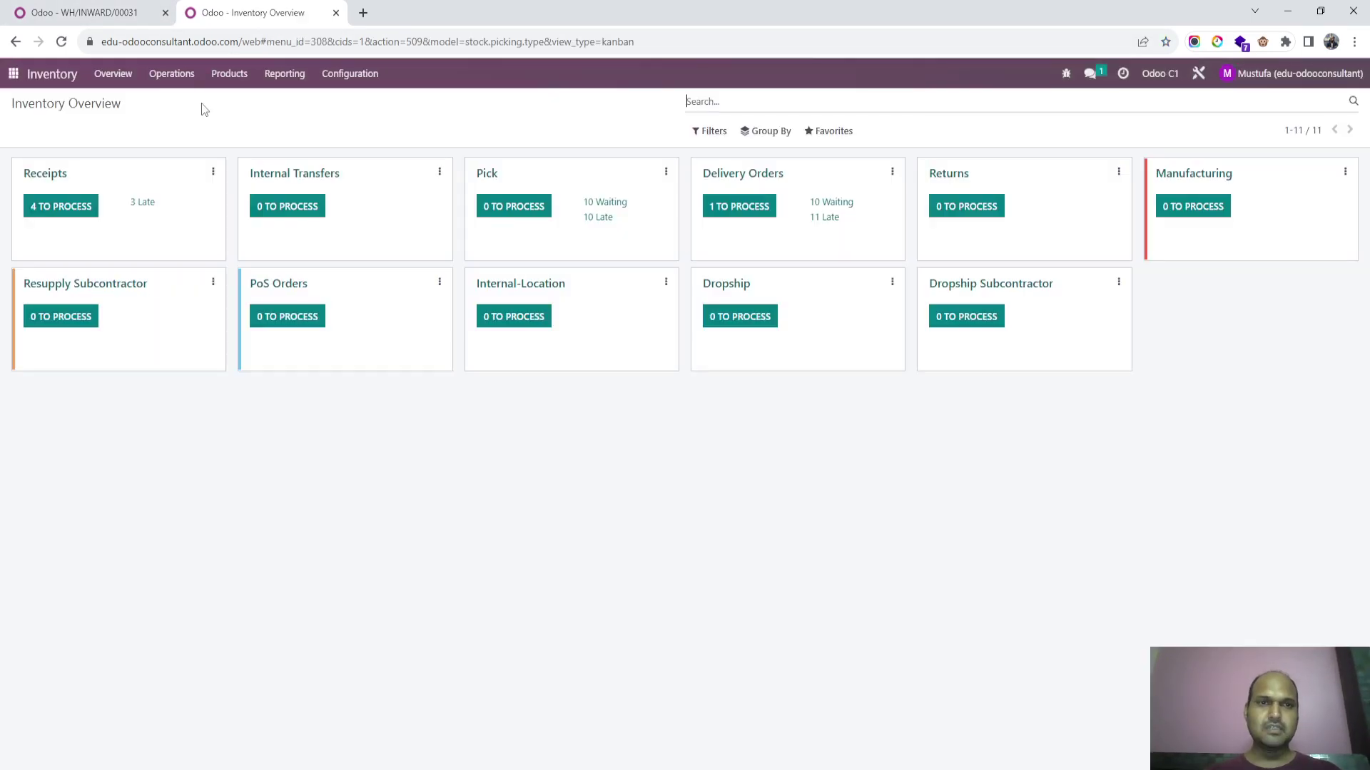
click(278, 78)
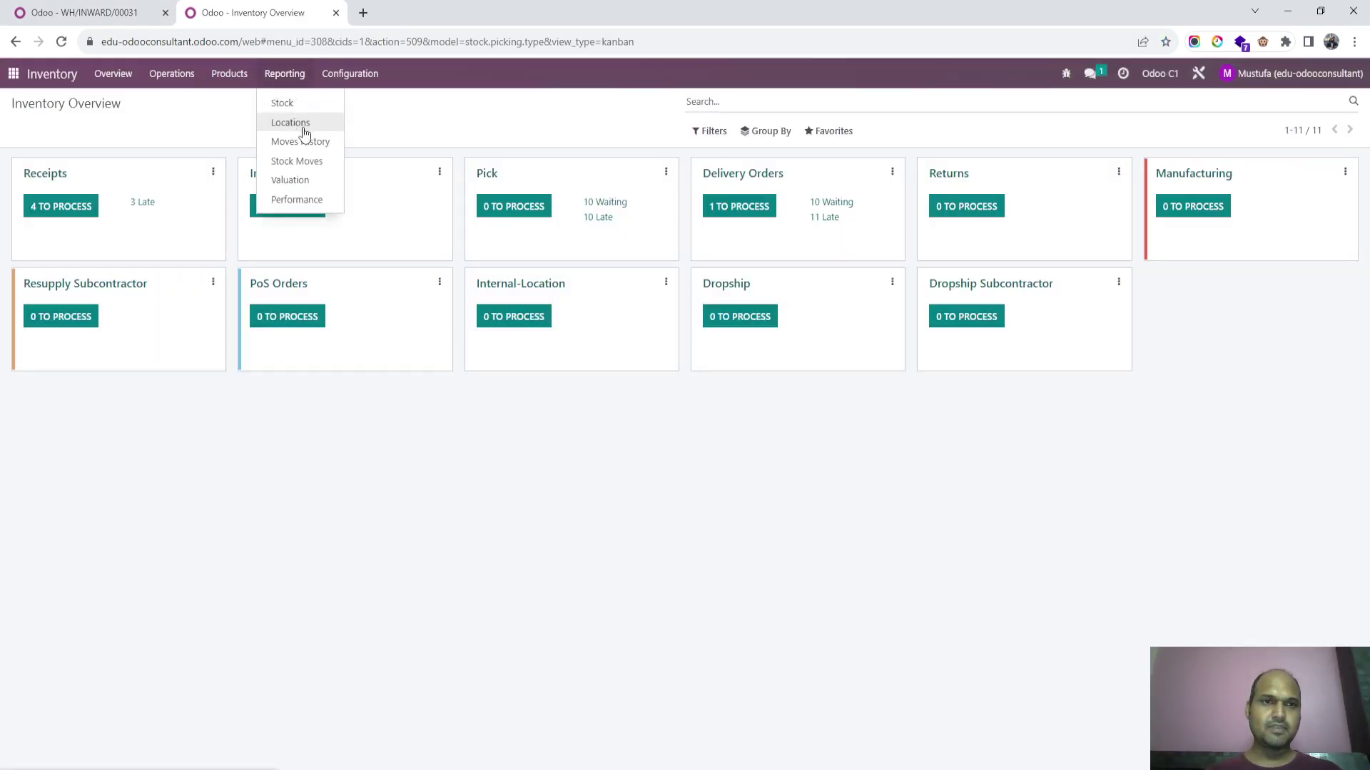
click(307, 180)
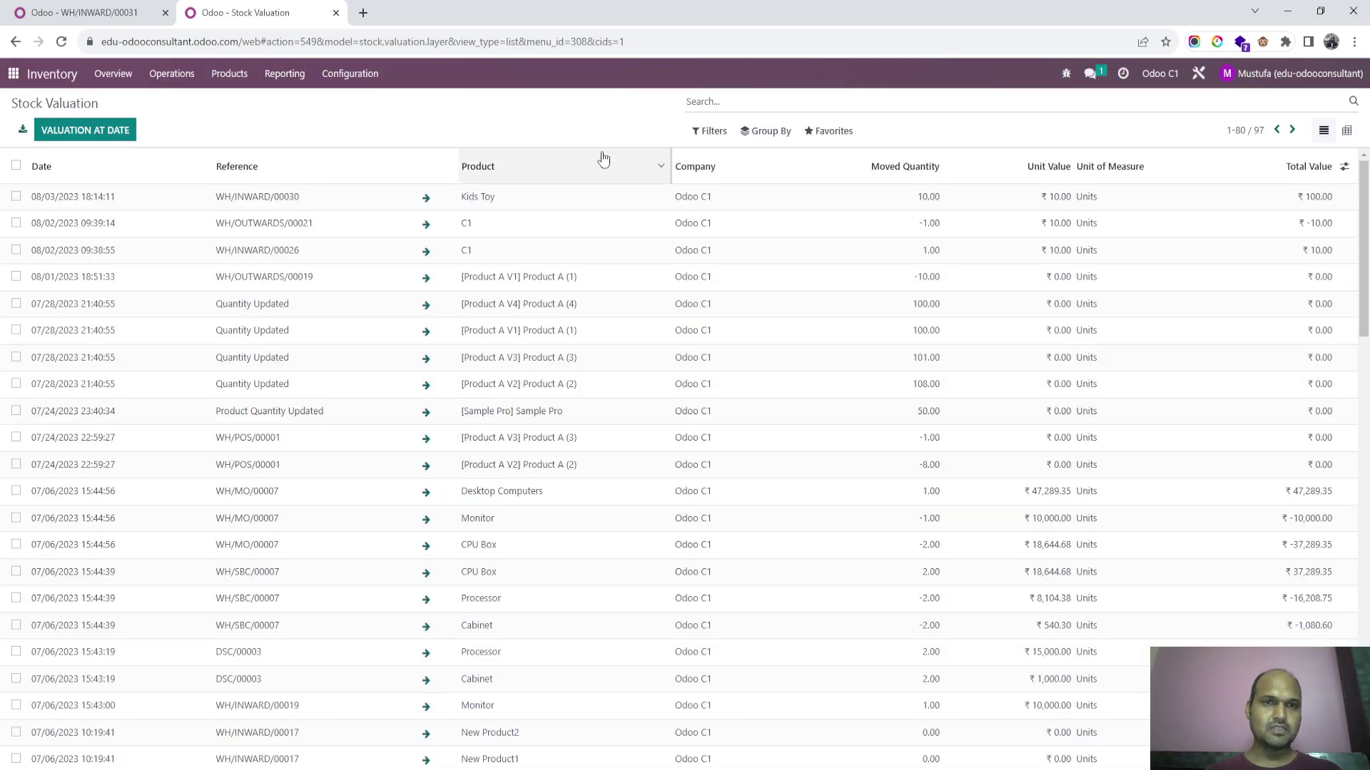
- Group the stock valuation report by product and look through the products for Con2
click(753, 137)
click(760, 155)
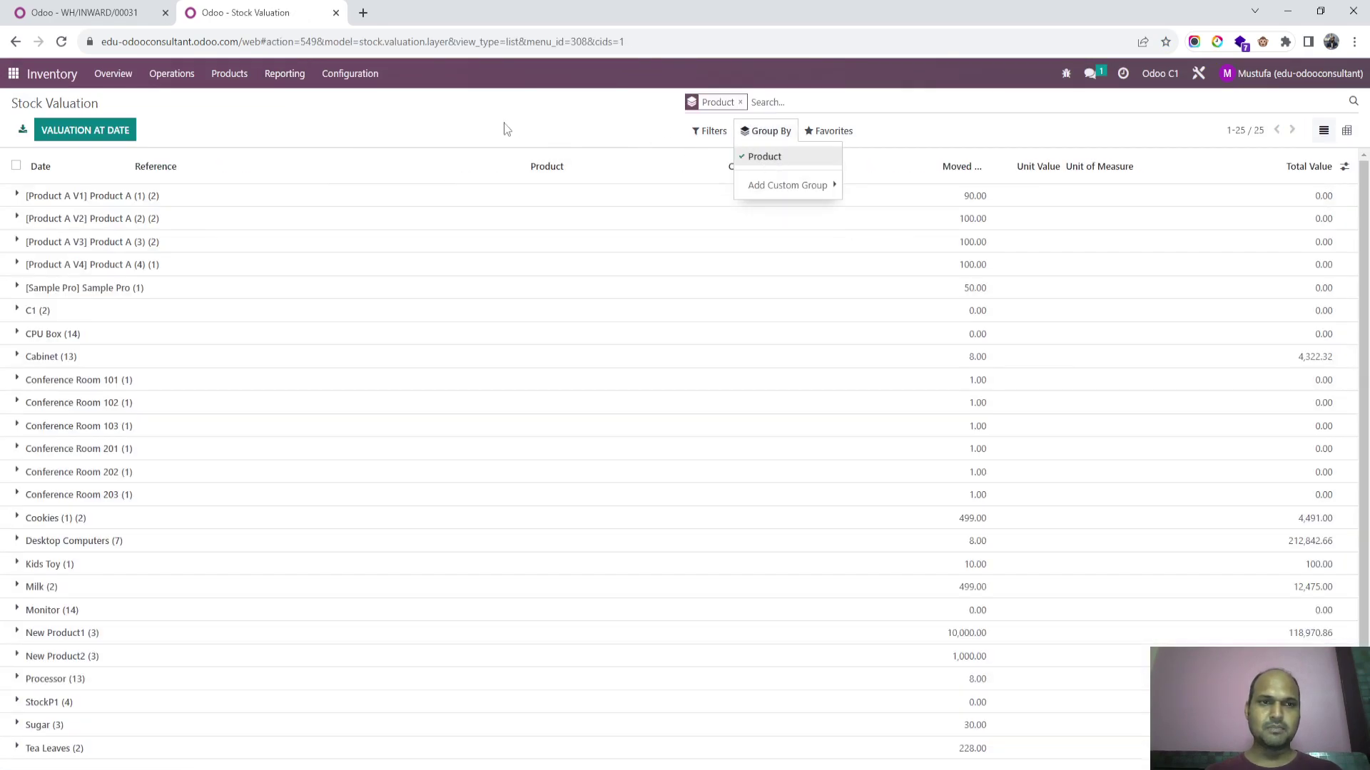
click(503, 123)
scroll(119, 572, down, 1)
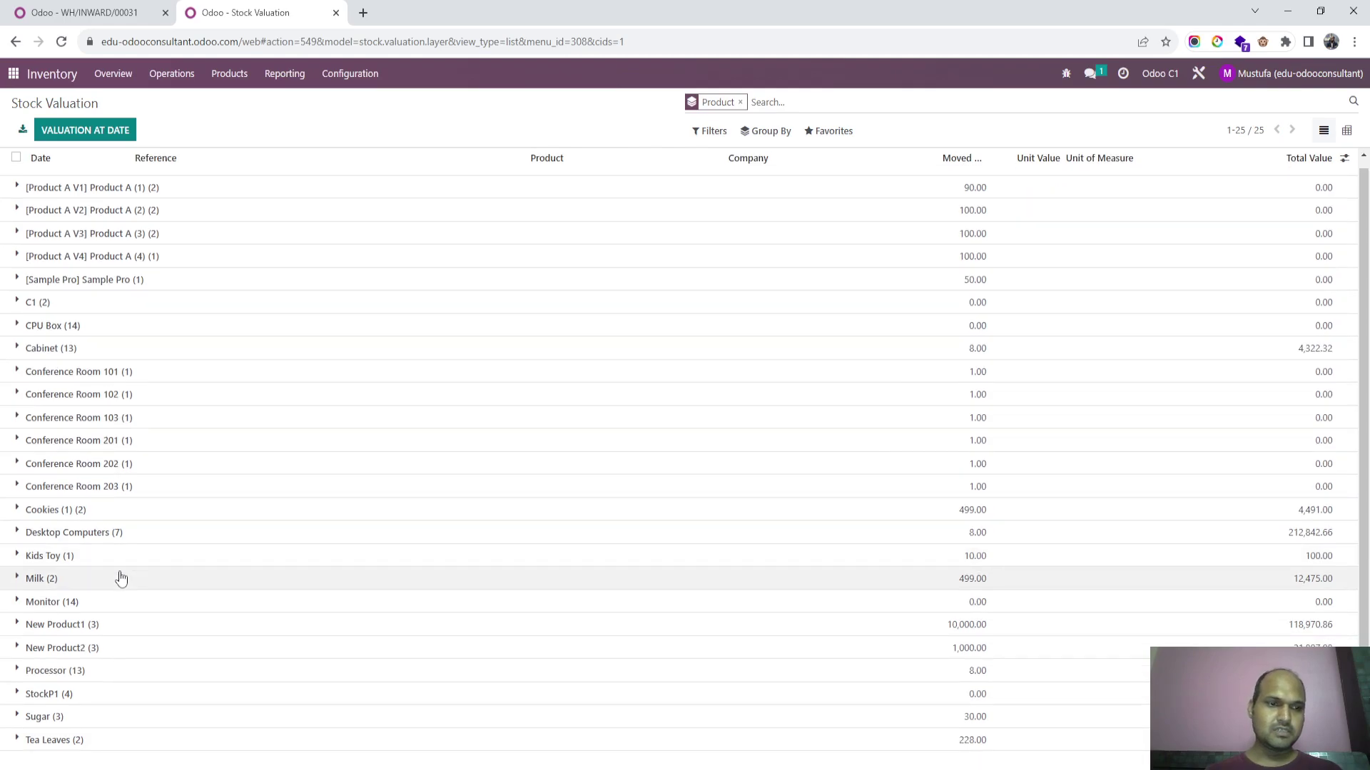
scroll(139, 364, up, 1)
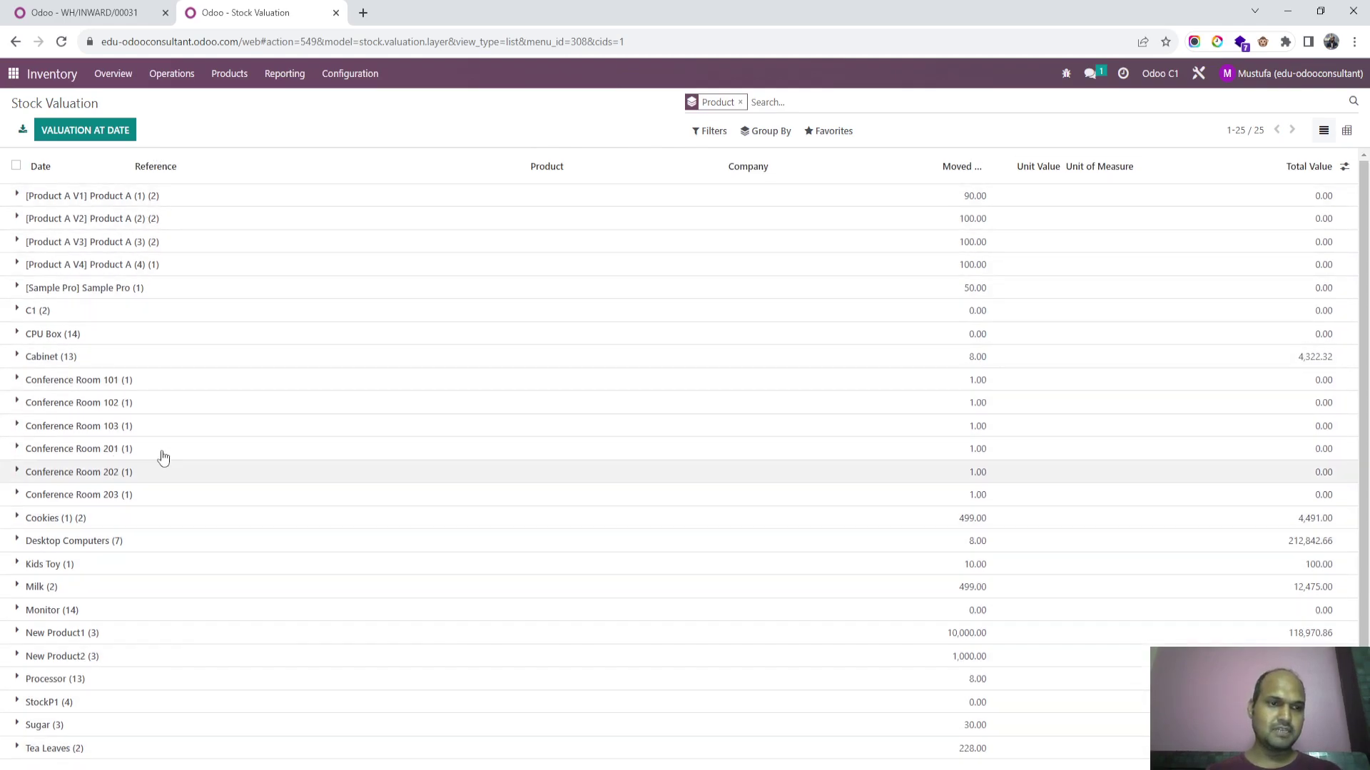
- Validate the Con2 receipt, check its stock valuation, and return to the receipt
click(147, 19)
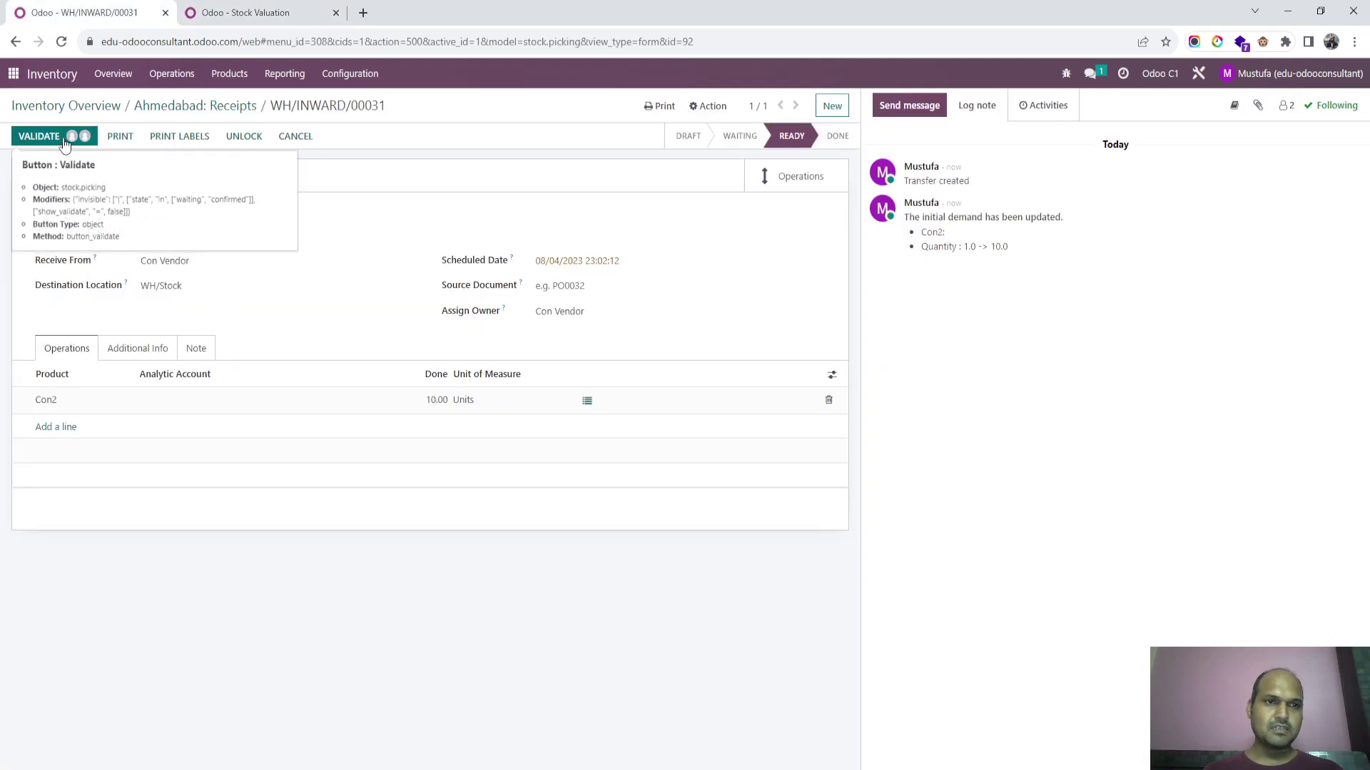
click(64, 143)
click(794, 179)
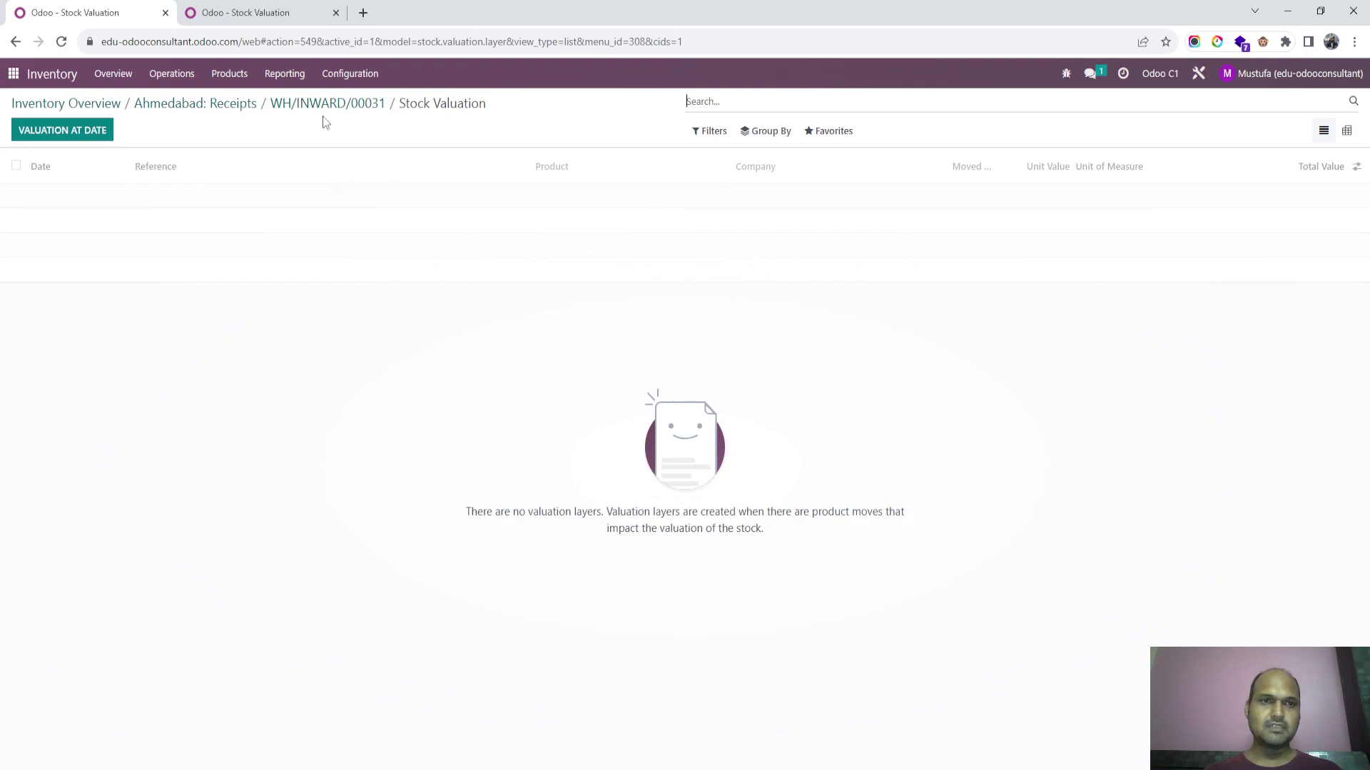
click(332, 105)
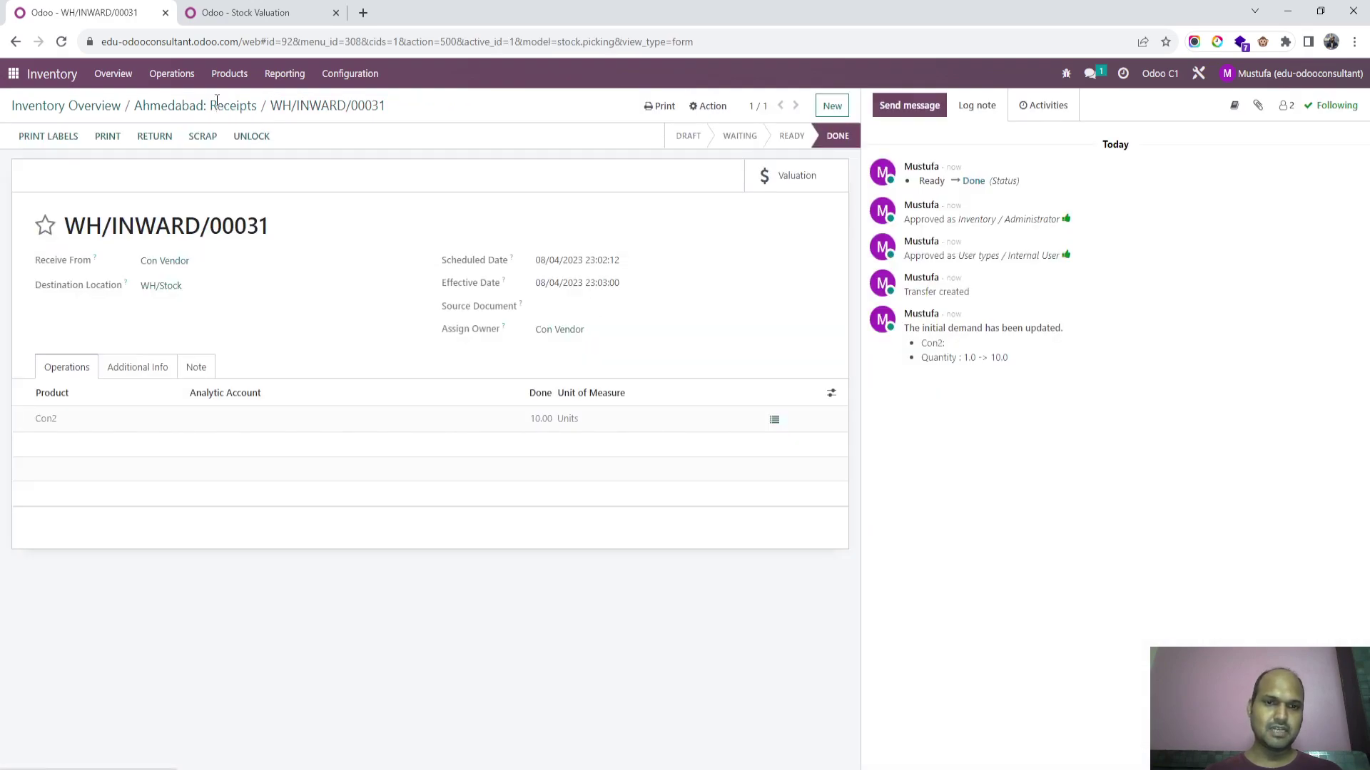
- Go back to the receipts list and recheck the product-grouped stock valuation report in the other browser tab
click(217, 106)
click(243, 12)
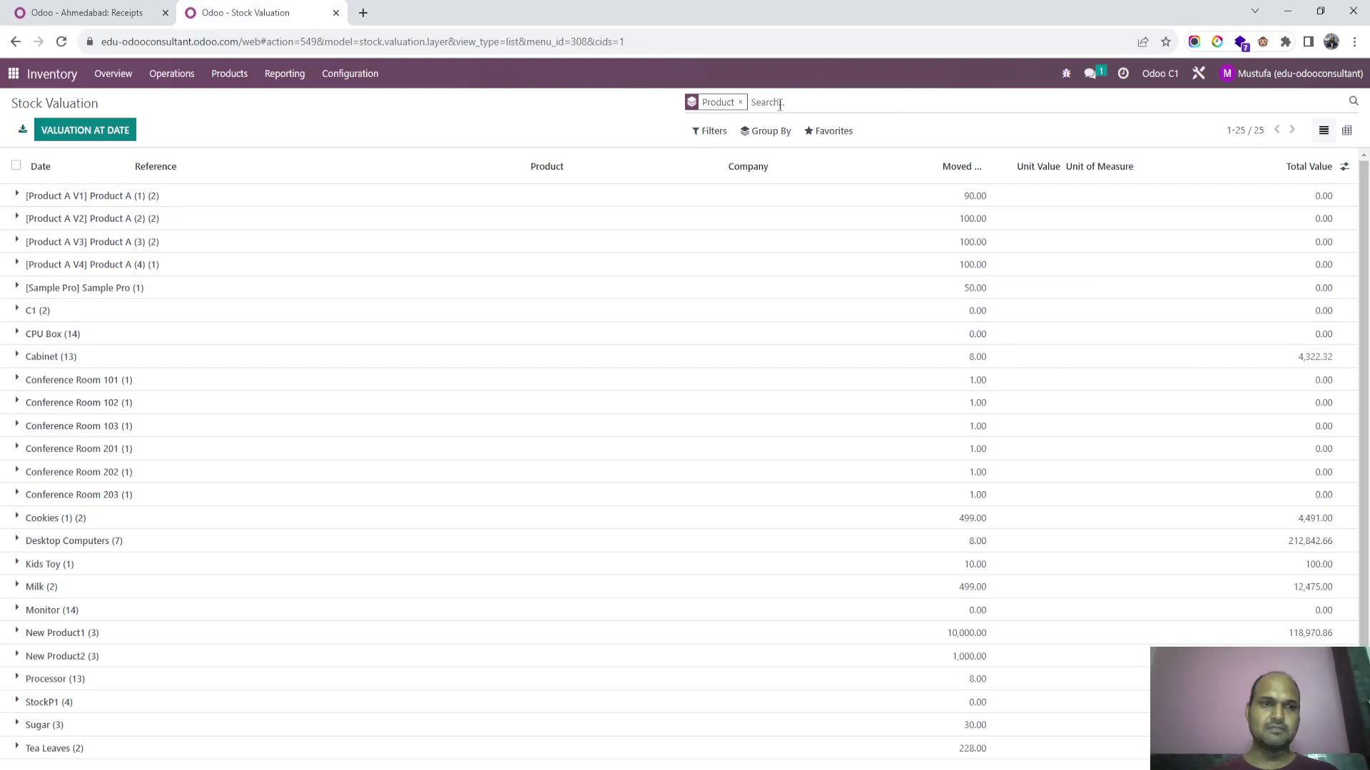
scroll(124, 560, down, 1)
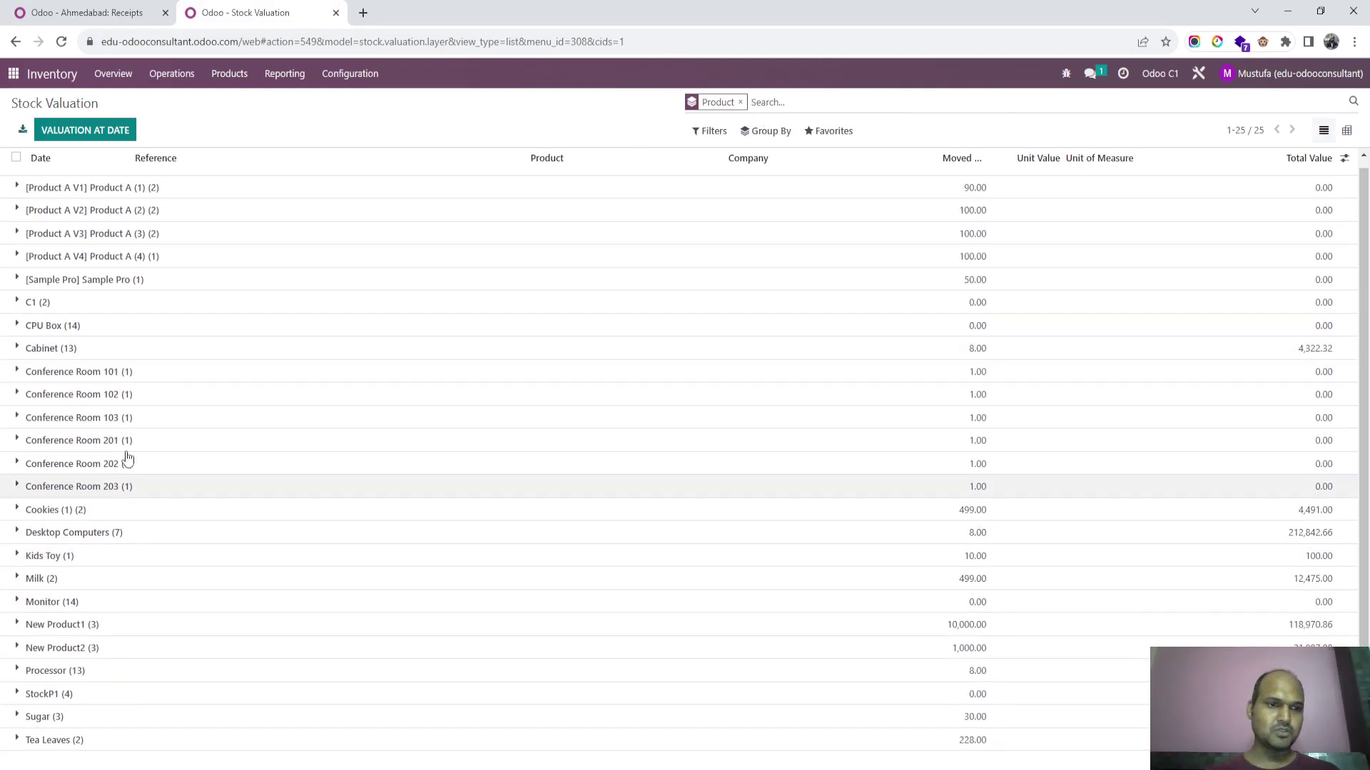
- Open the Locations report, group it by product, and expand Con2 to examine its owner and on-hand quantity
click(286, 74)
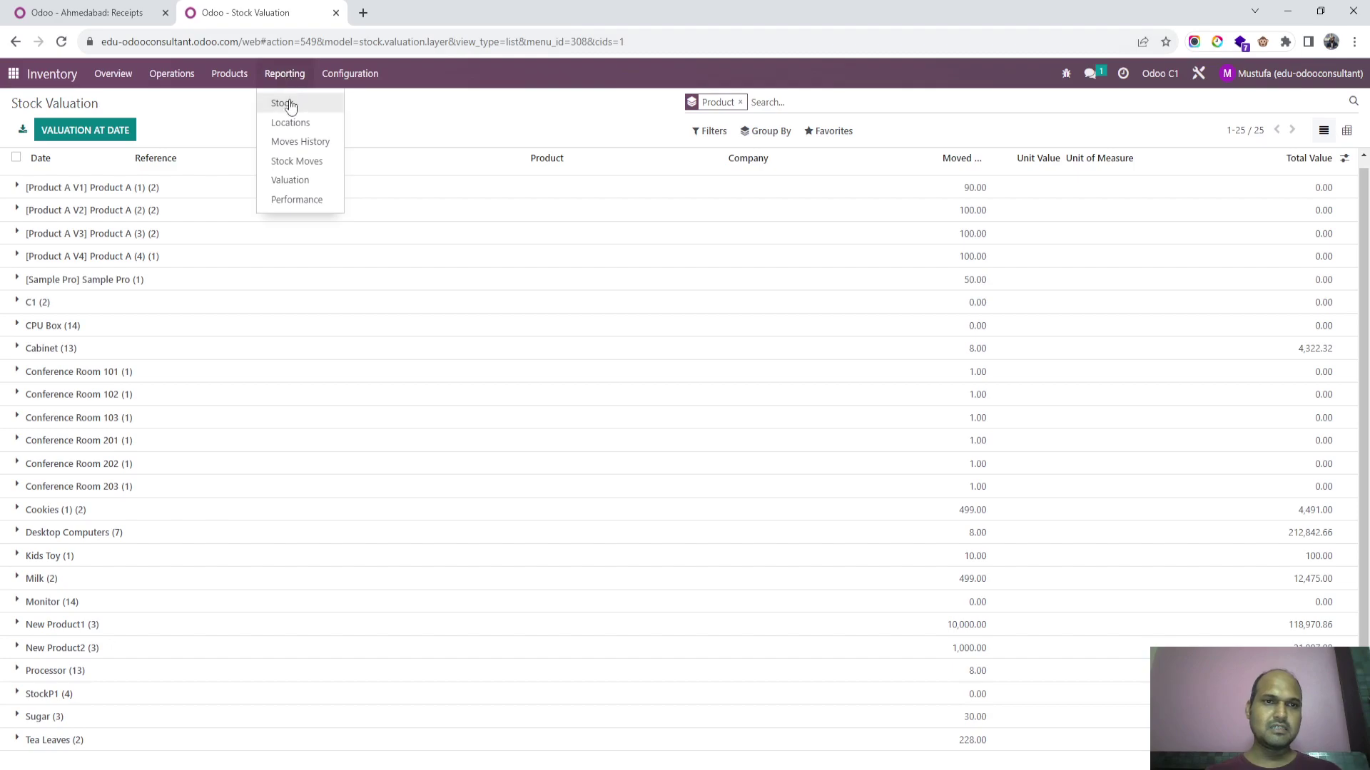
click(295, 124)
click(766, 131)
click(766, 159)
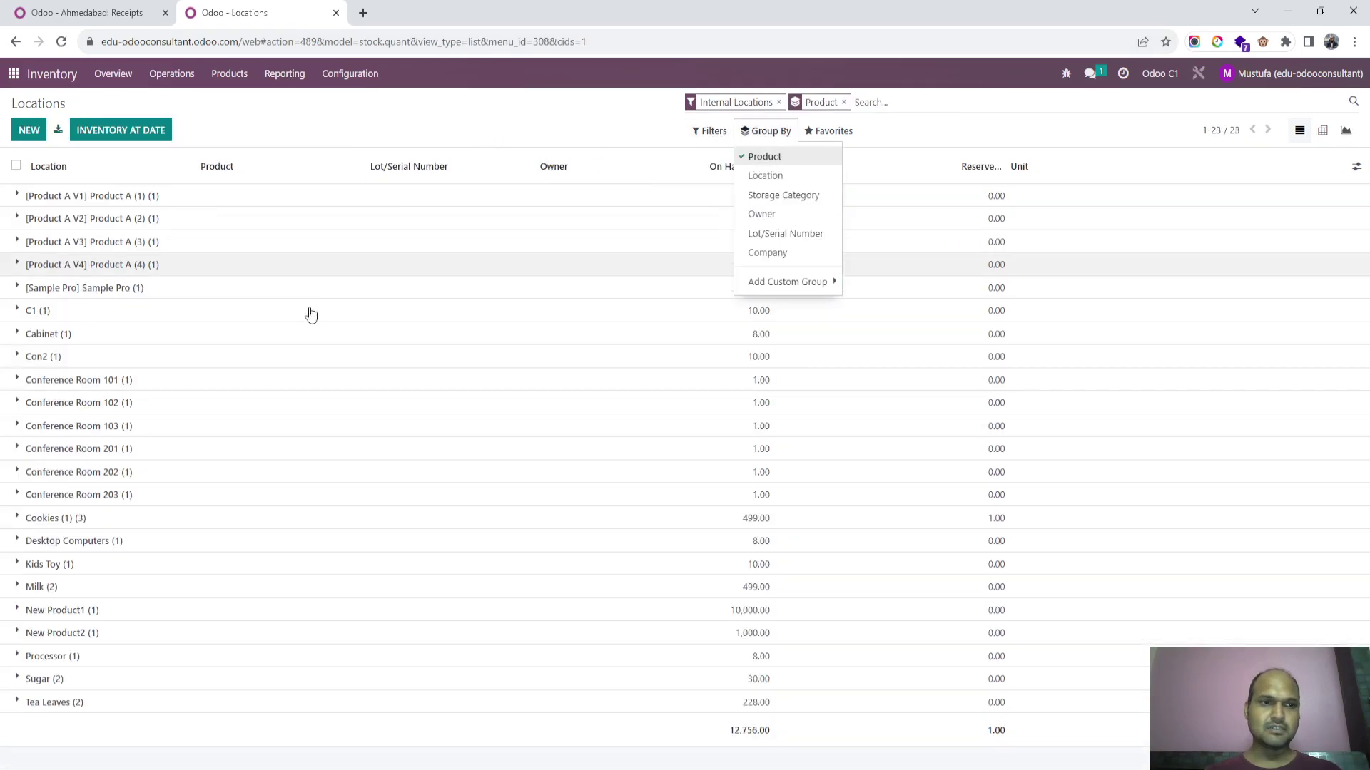
click(130, 365)
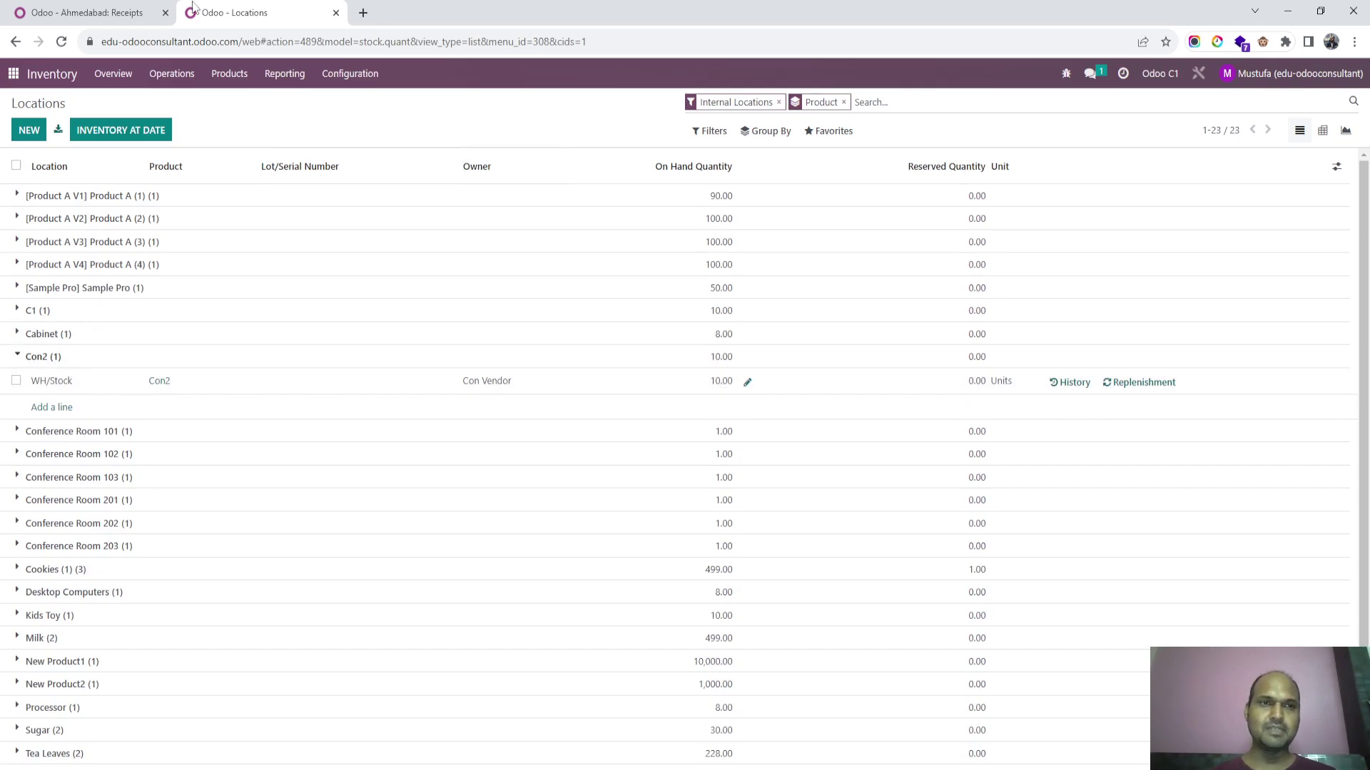
- Switch to Accounting and open the General Ledger report
click(304, 74)
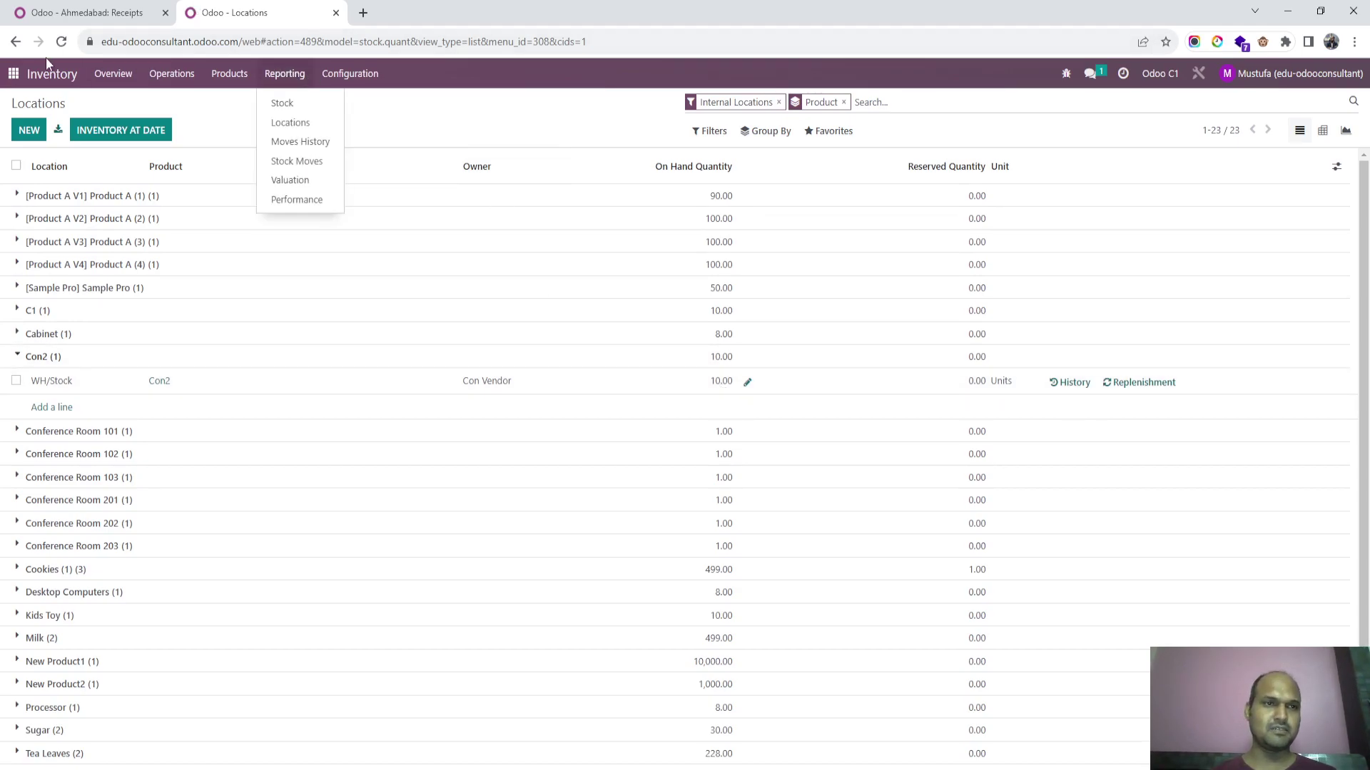
click(13, 74)
text(ac)
key(Escape)
click(19, 71)
click(361, 74)
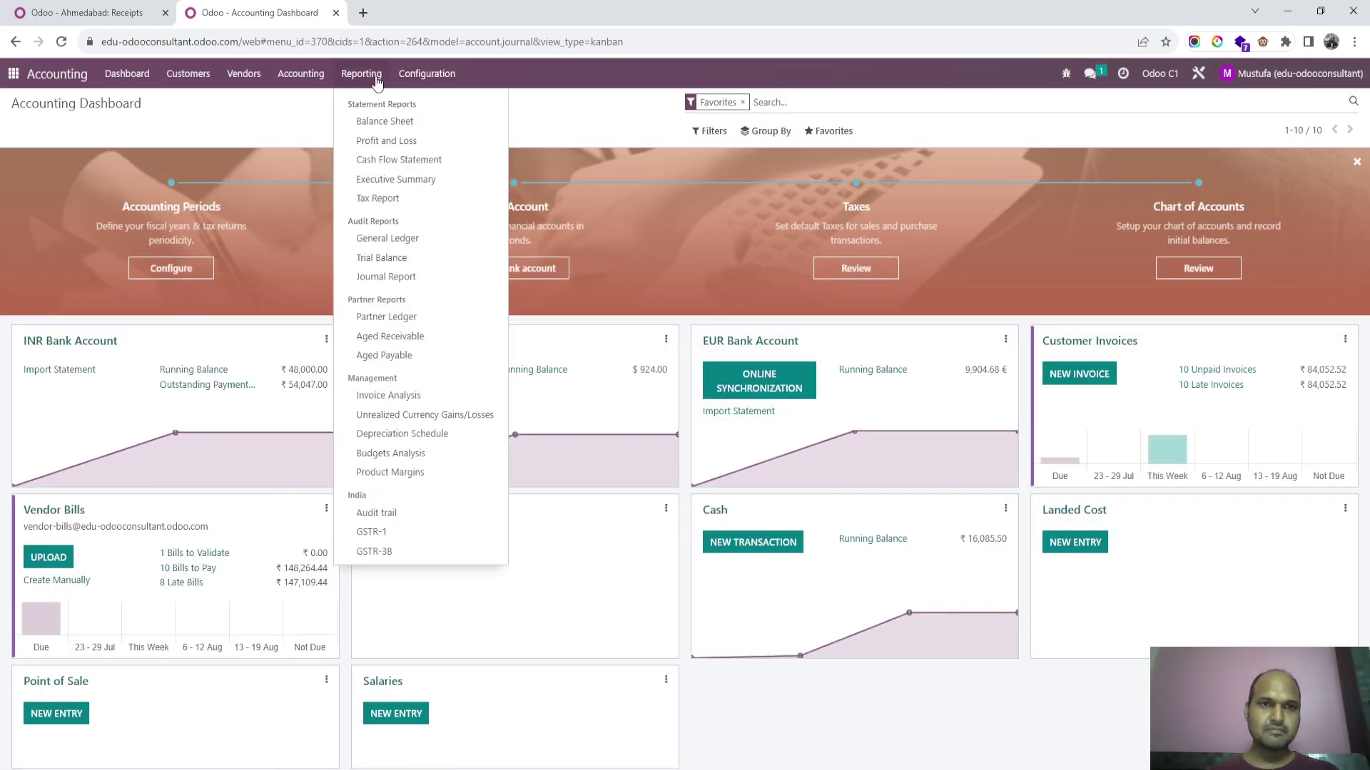
click(421, 235)
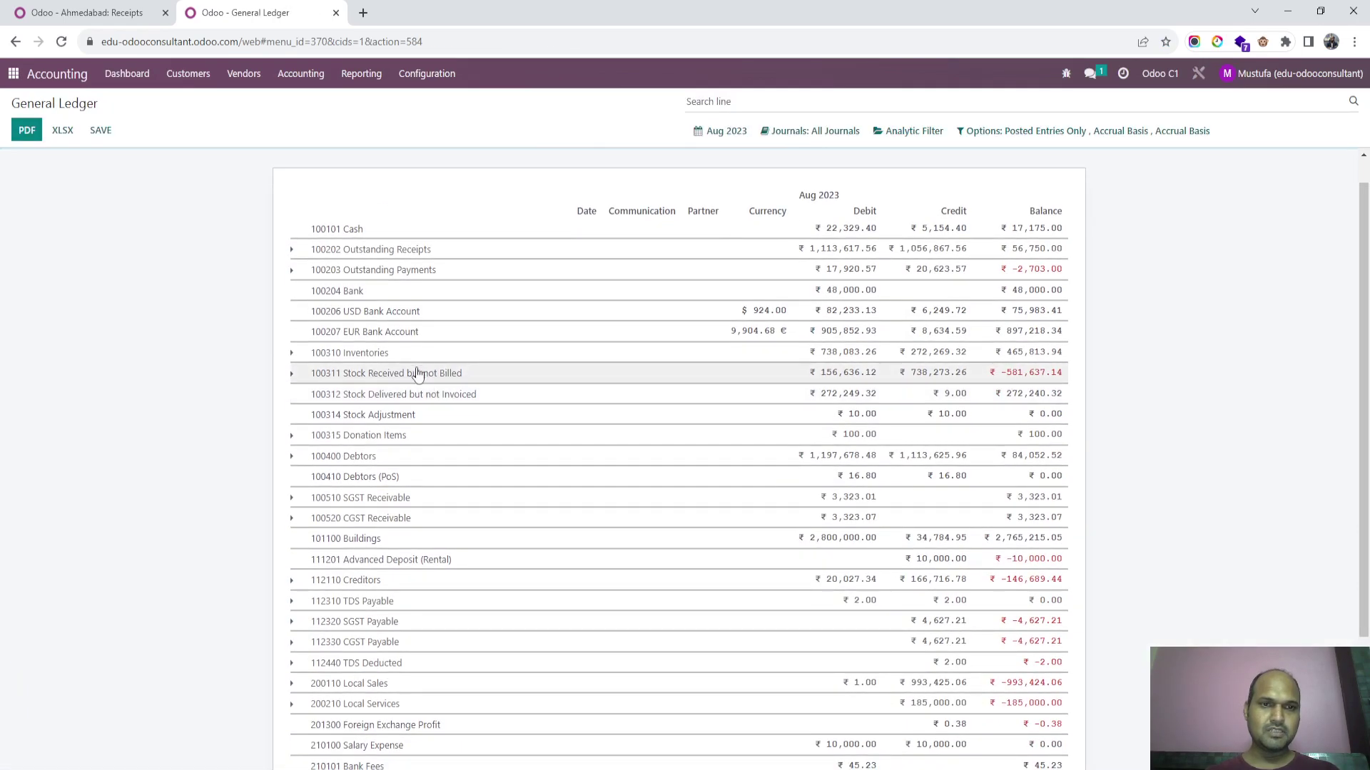
- Expand account 100310 Inventories in the General Ledger and examine its journal entries
click(418, 356)
scroll(568, 464, down, 5)
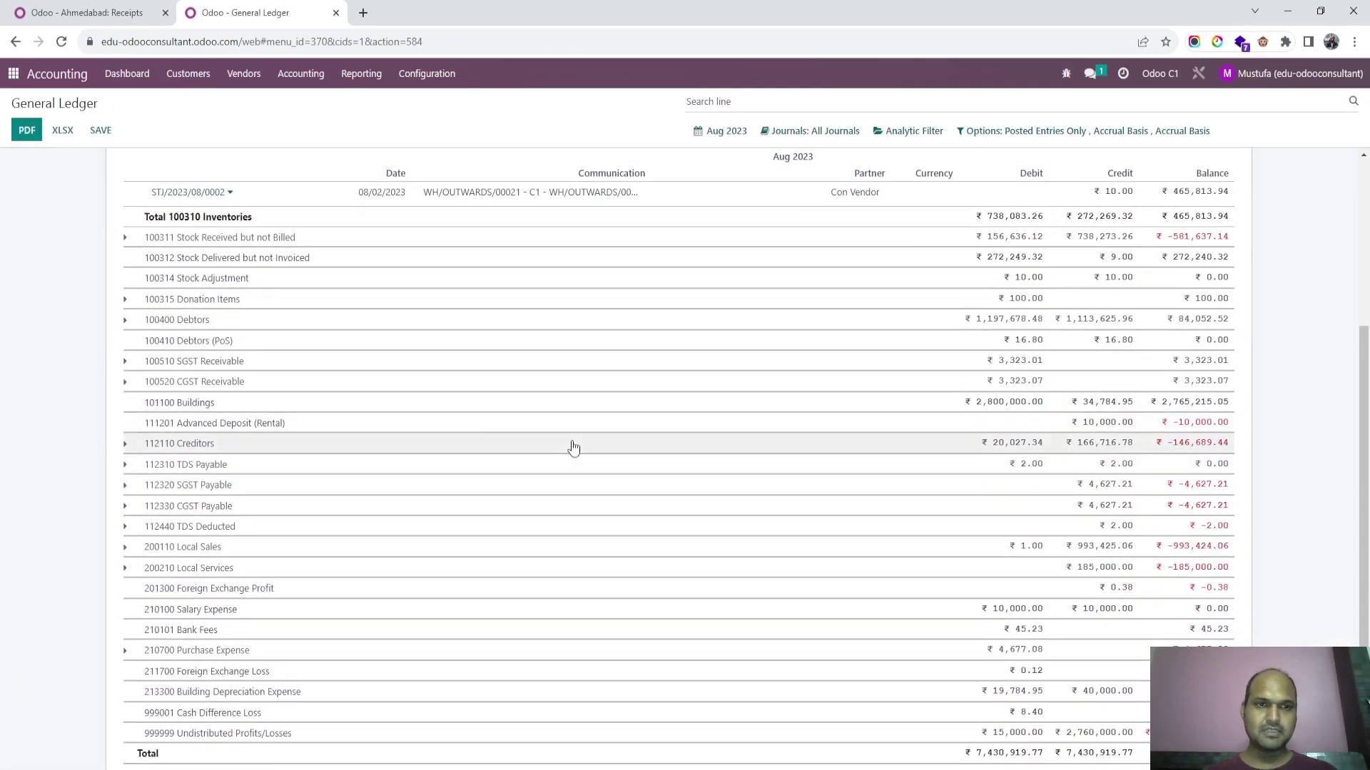
scroll(575, 448, up, 4)
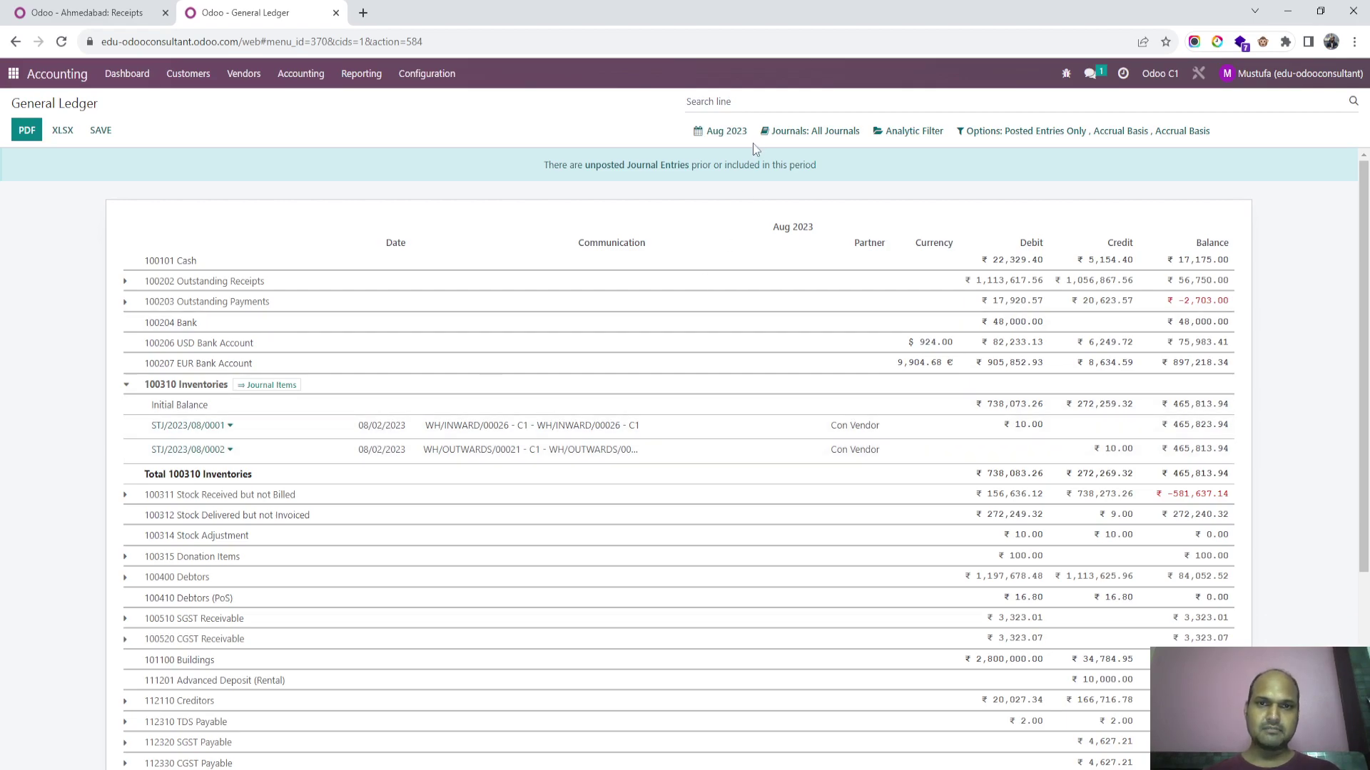
- Limit the General Ledger to a custom period with both start and end date 08/04/2023
click(726, 132)
click(754, 308)
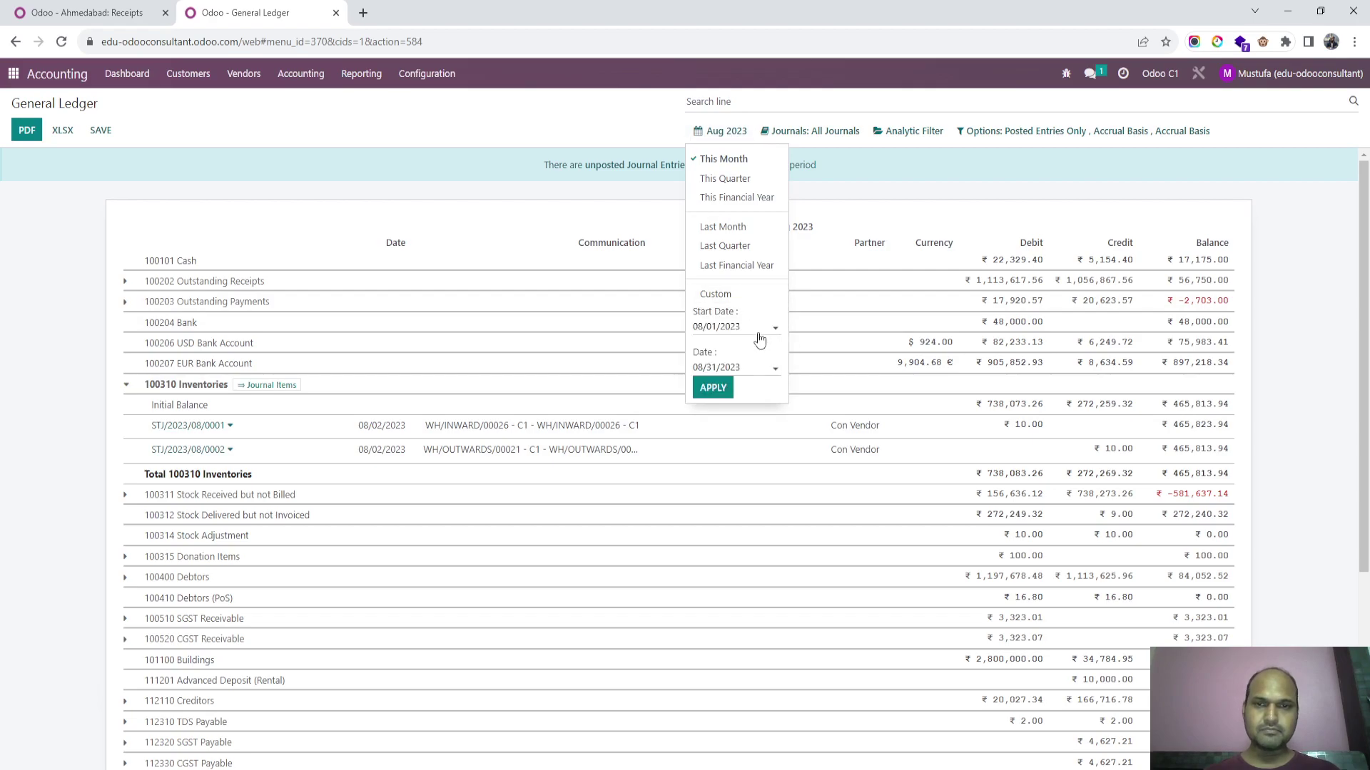
click(758, 333)
click(821, 403)
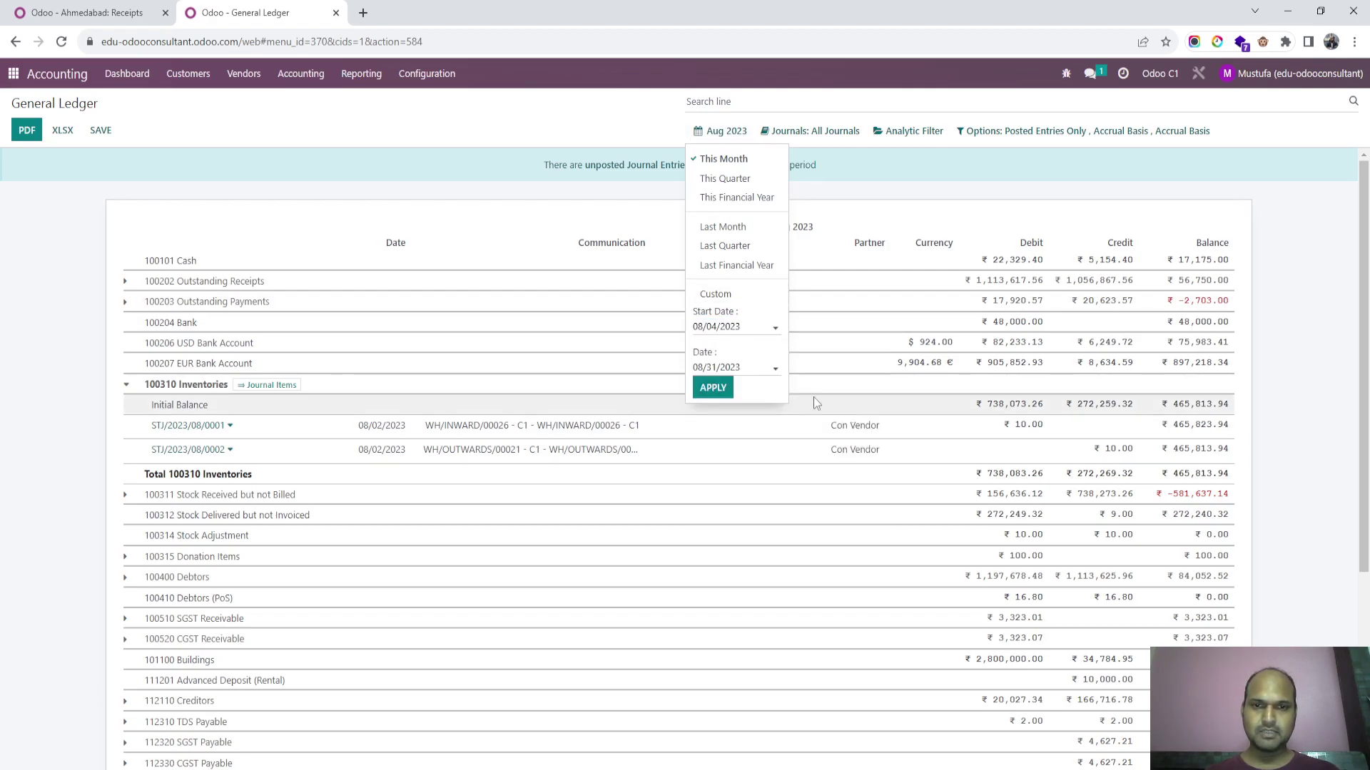
click(767, 371)
click(846, 450)
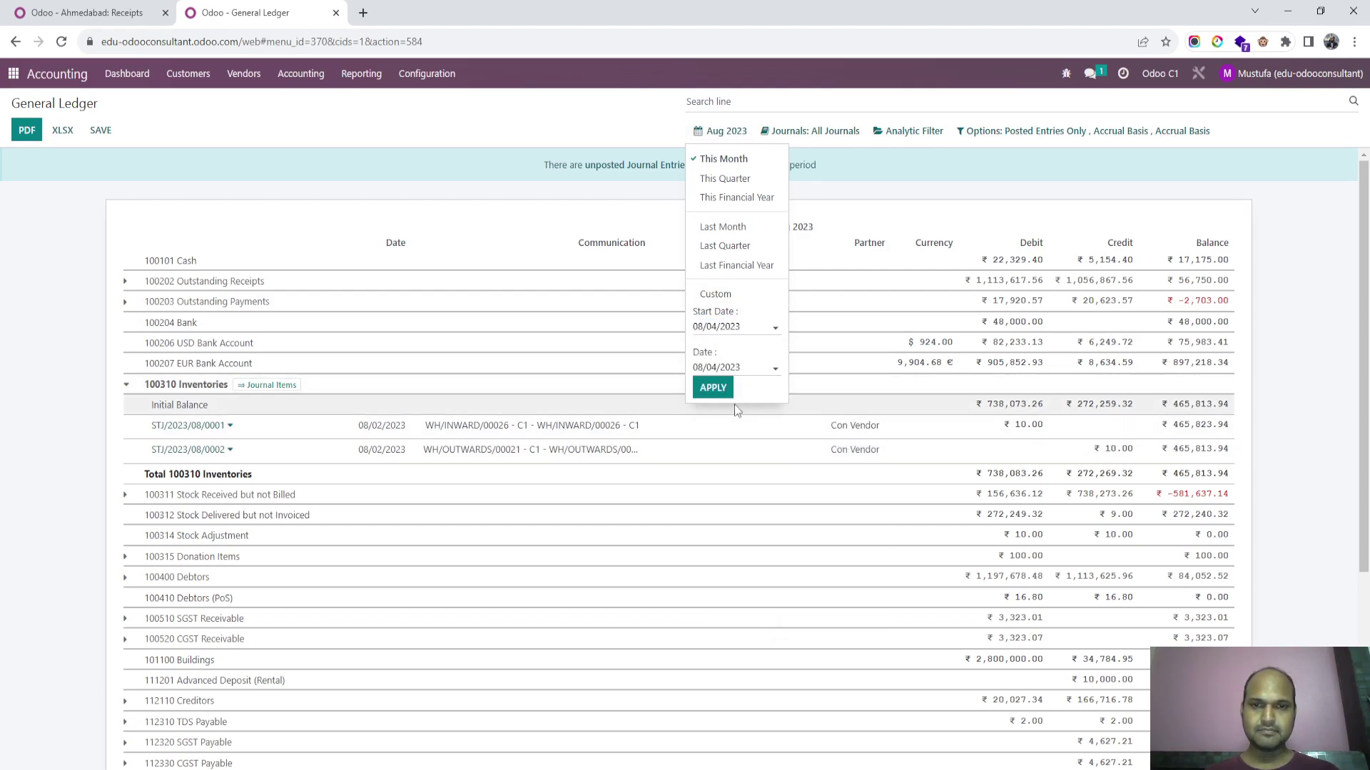
click(714, 387)
drag(722, 395, 523, 225)
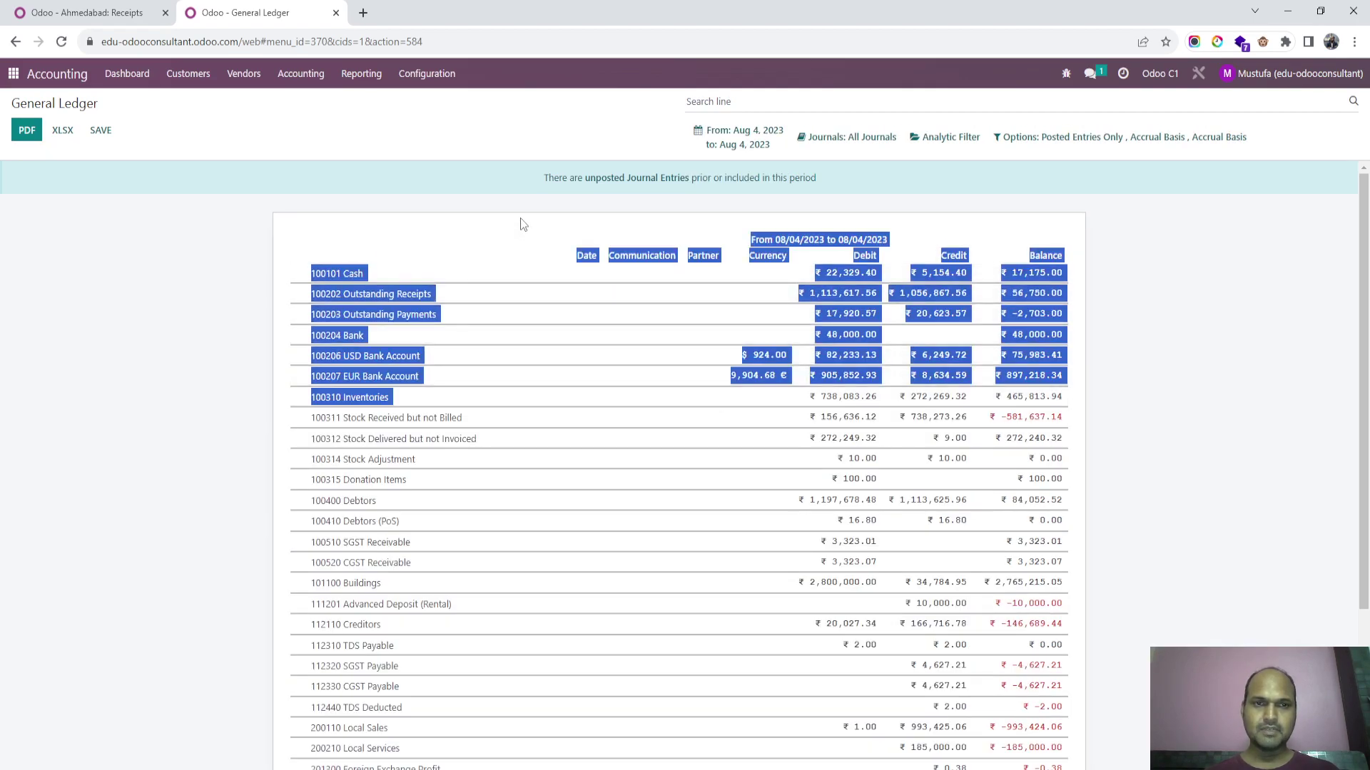
click(370, 216)
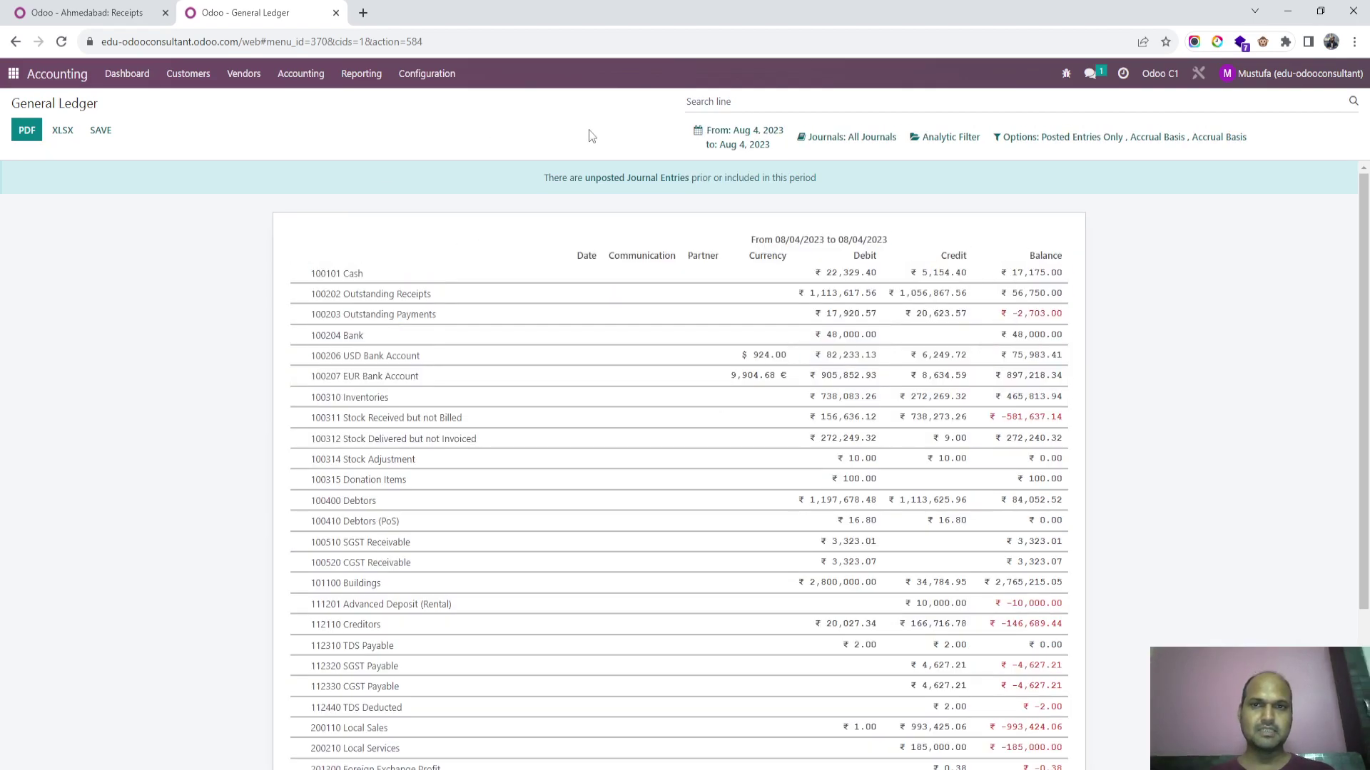
- Return to the receipts browser tab and switch from Inventory to the quotations list in Sales
click(131, 13)
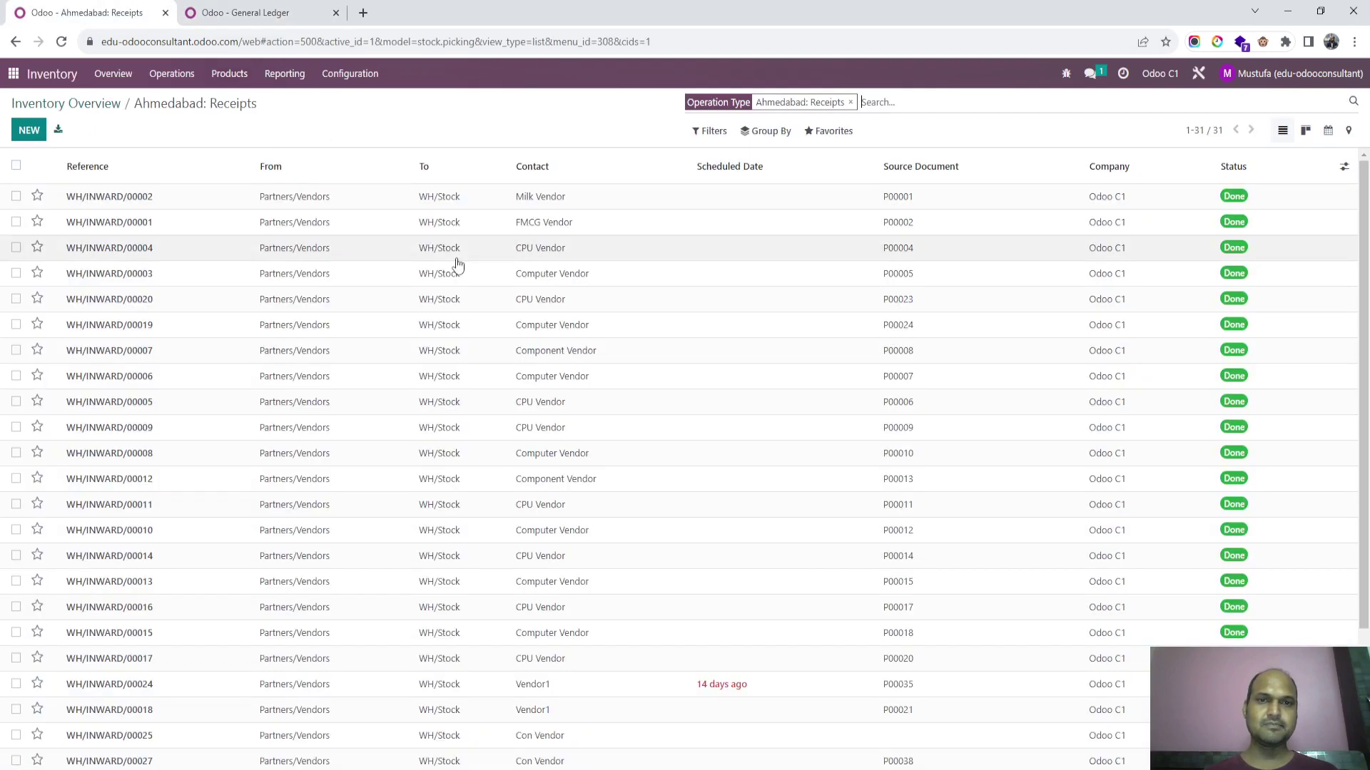
click(10, 74)
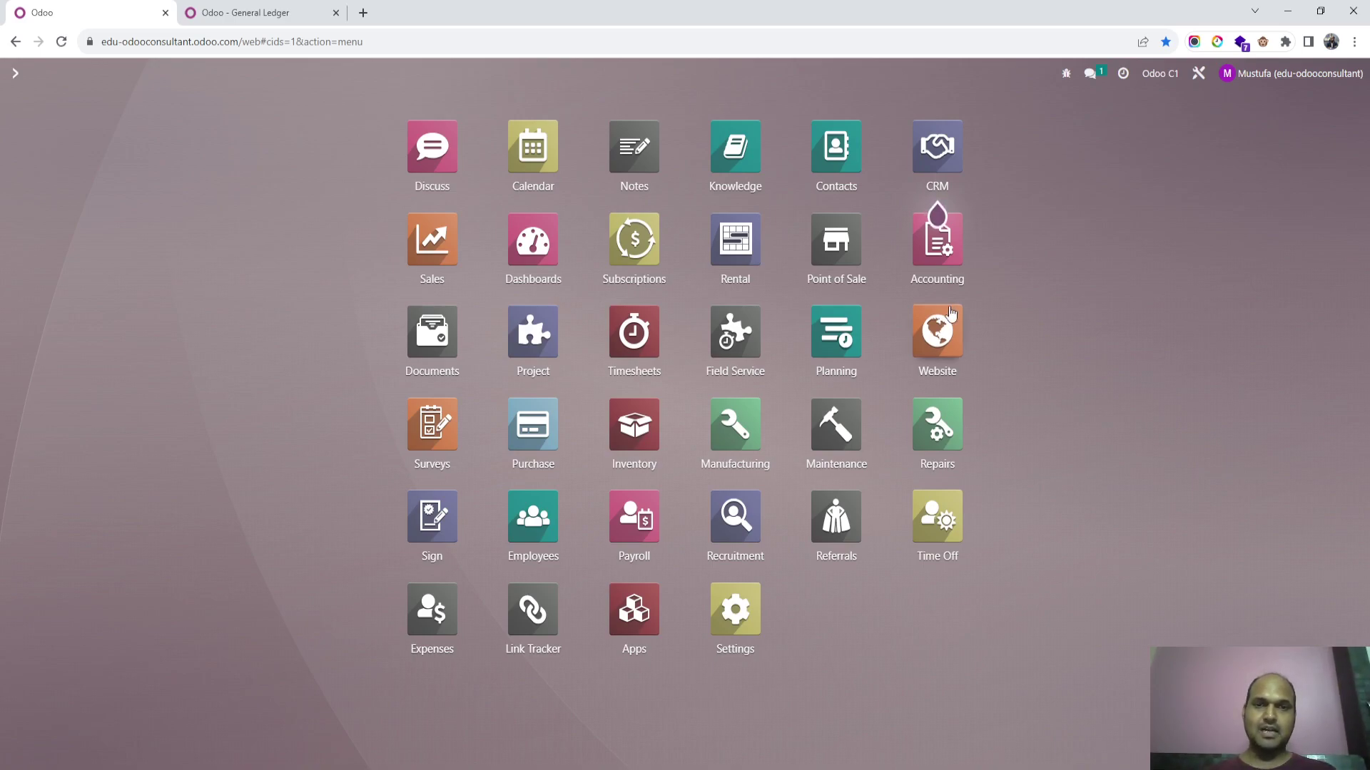
click(242, 12)
click(86, 12)
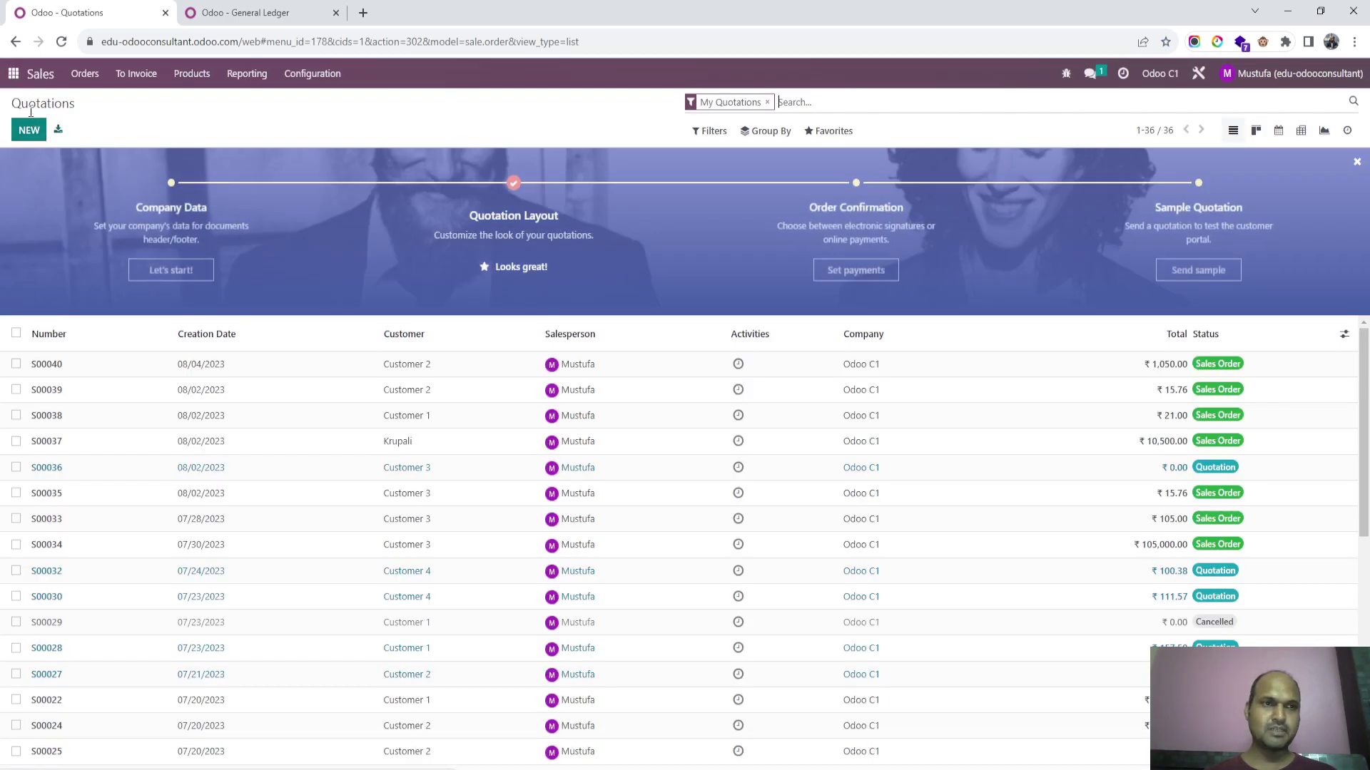
- Create a quotation for Customer 3 with one unit of product Con2 and confirm it as a sales order
click(29, 130)
click(184, 256)
click(181, 291)
click(85, 448)
text(con)
click(85, 474)
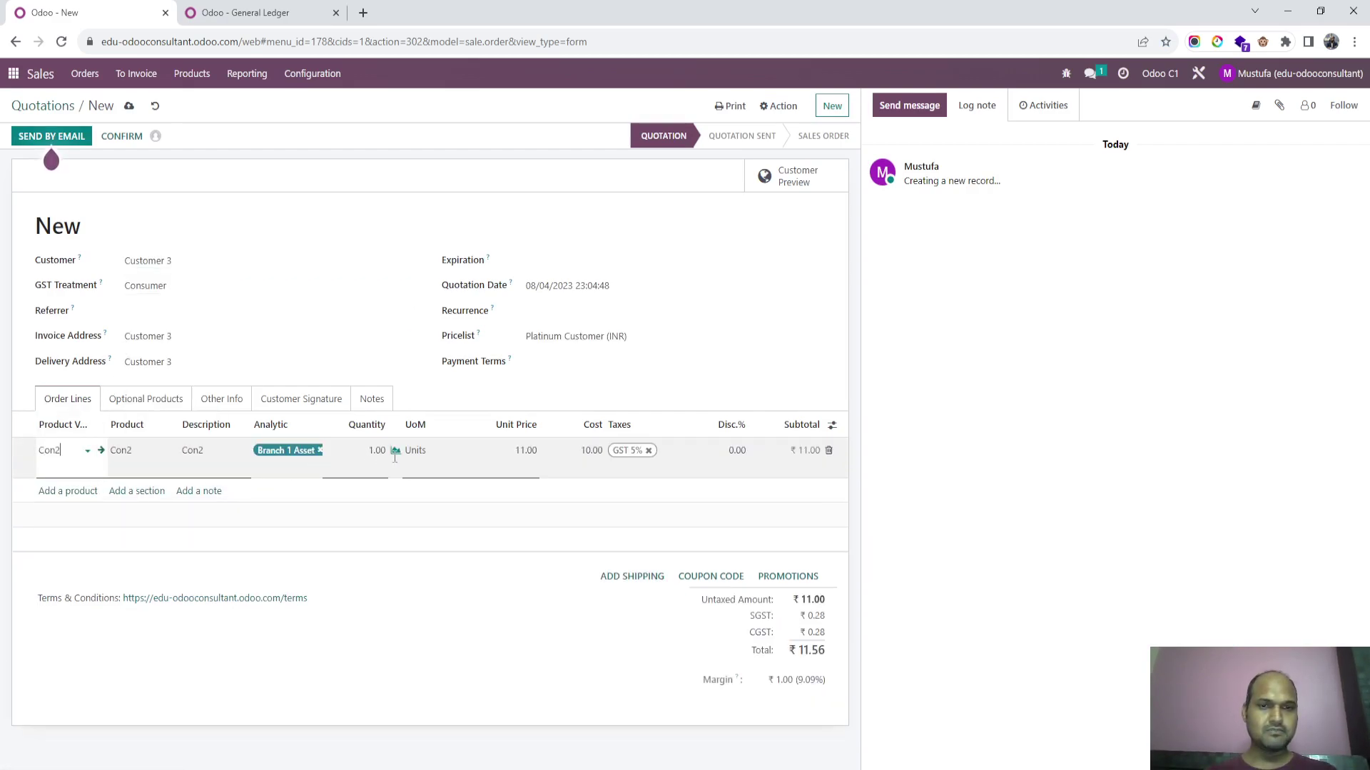
click(117, 137)
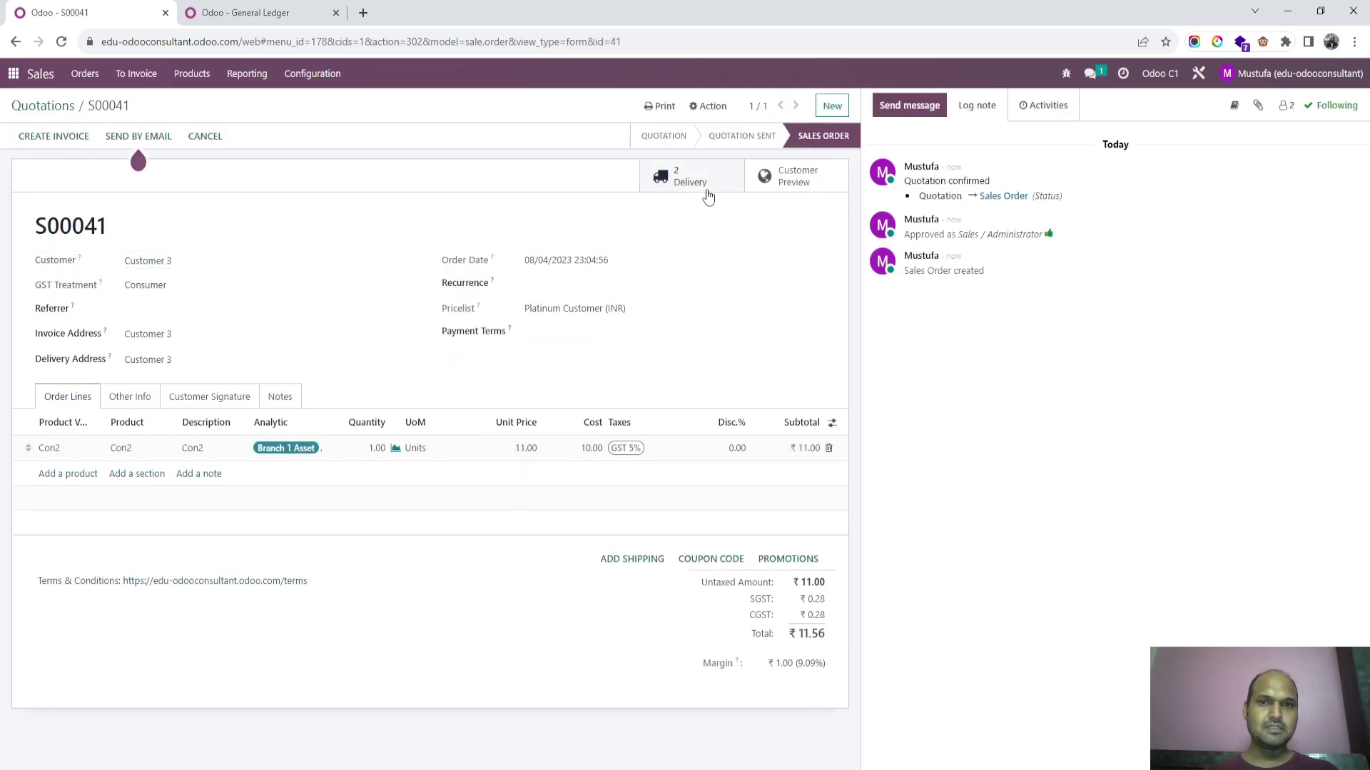
- Check availability on the order's WH/Stock to WH/Output pick, validate it as an immediate transfer, and return to the transfers list
click(706, 189)
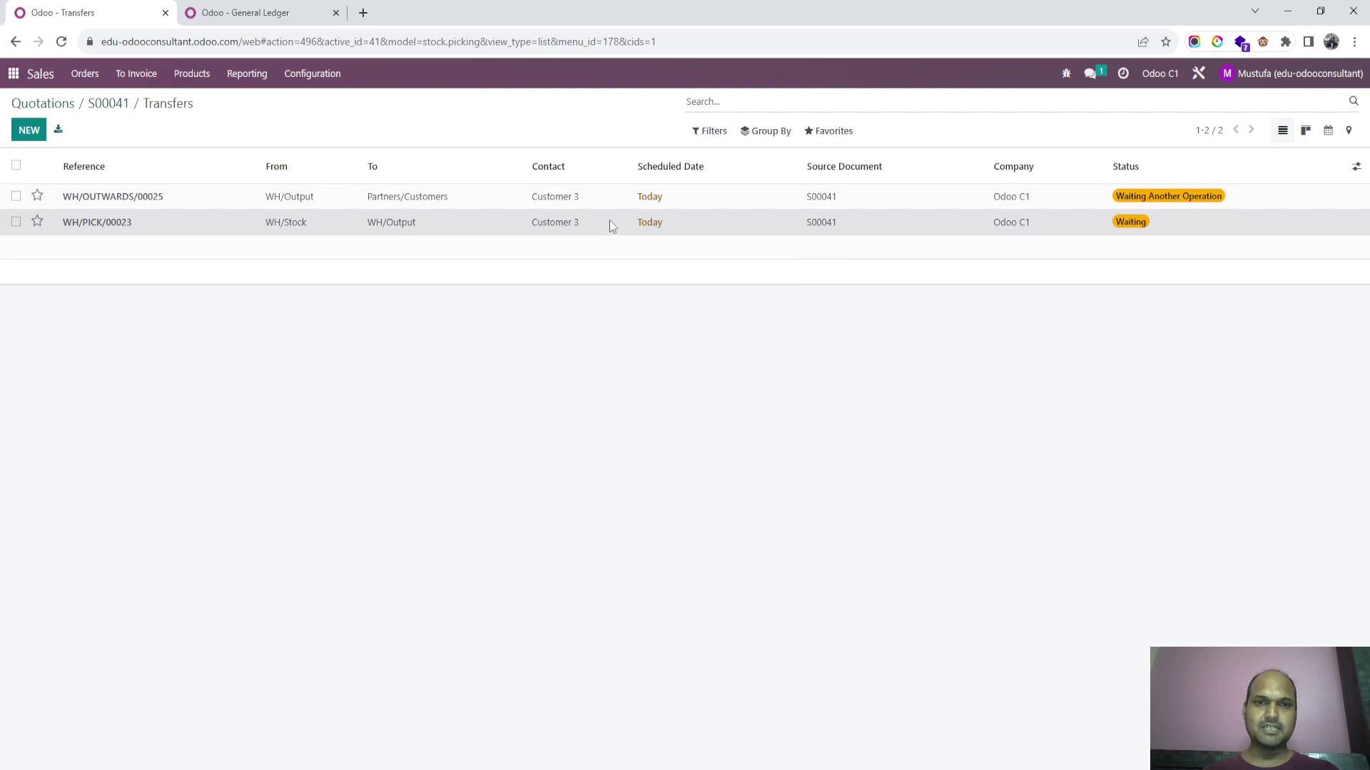
click(608, 222)
click(70, 139)
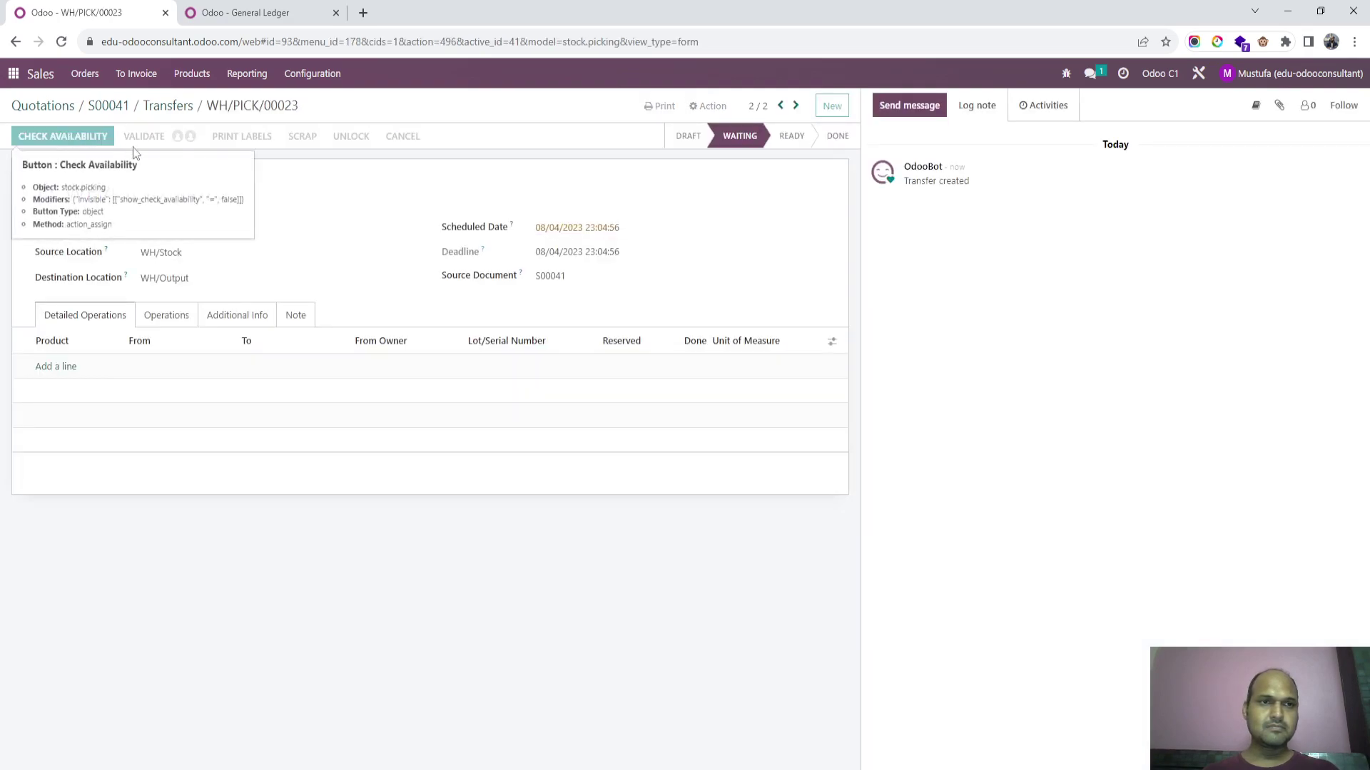
click(44, 137)
click(371, 206)
click(171, 107)
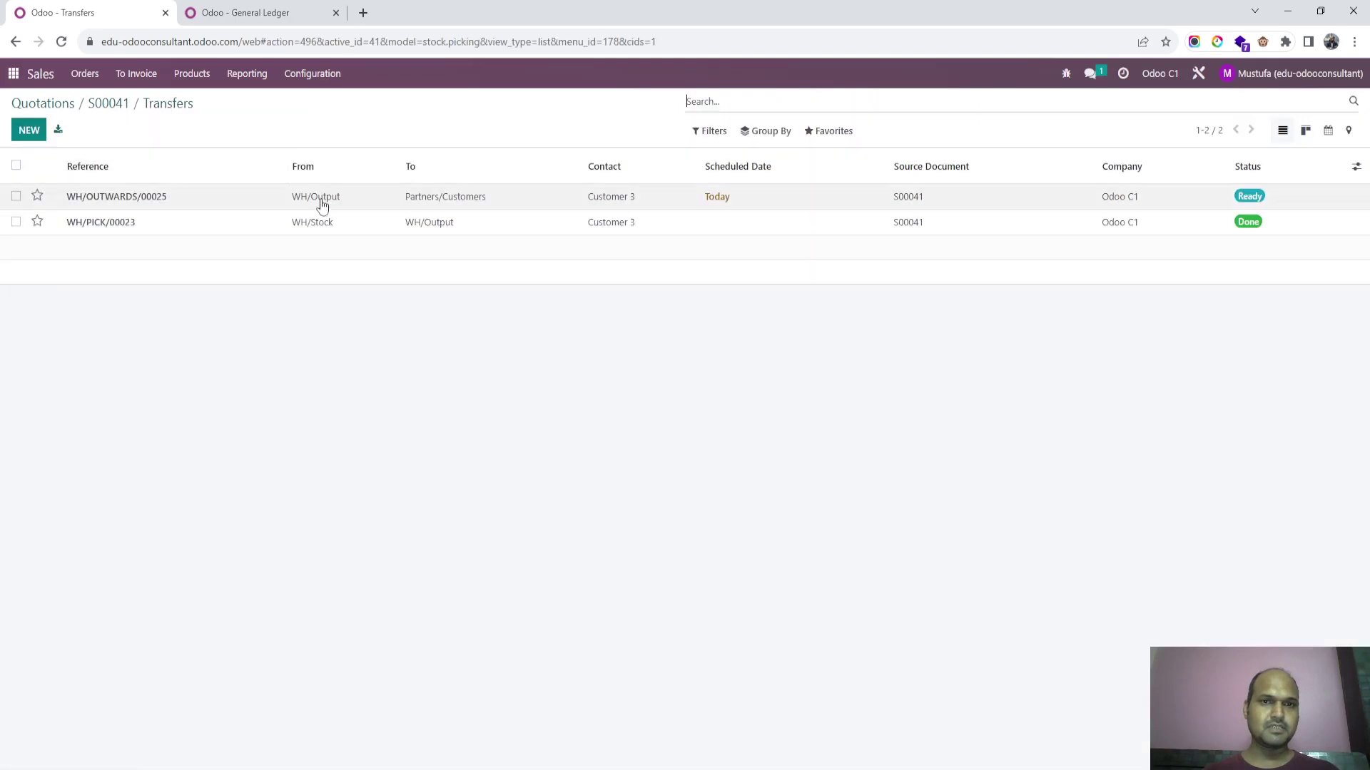
- Open the outgoing delivery from WH/Output to Customer 3 and validate it as an immediate transfer
click(328, 203)
click(42, 136)
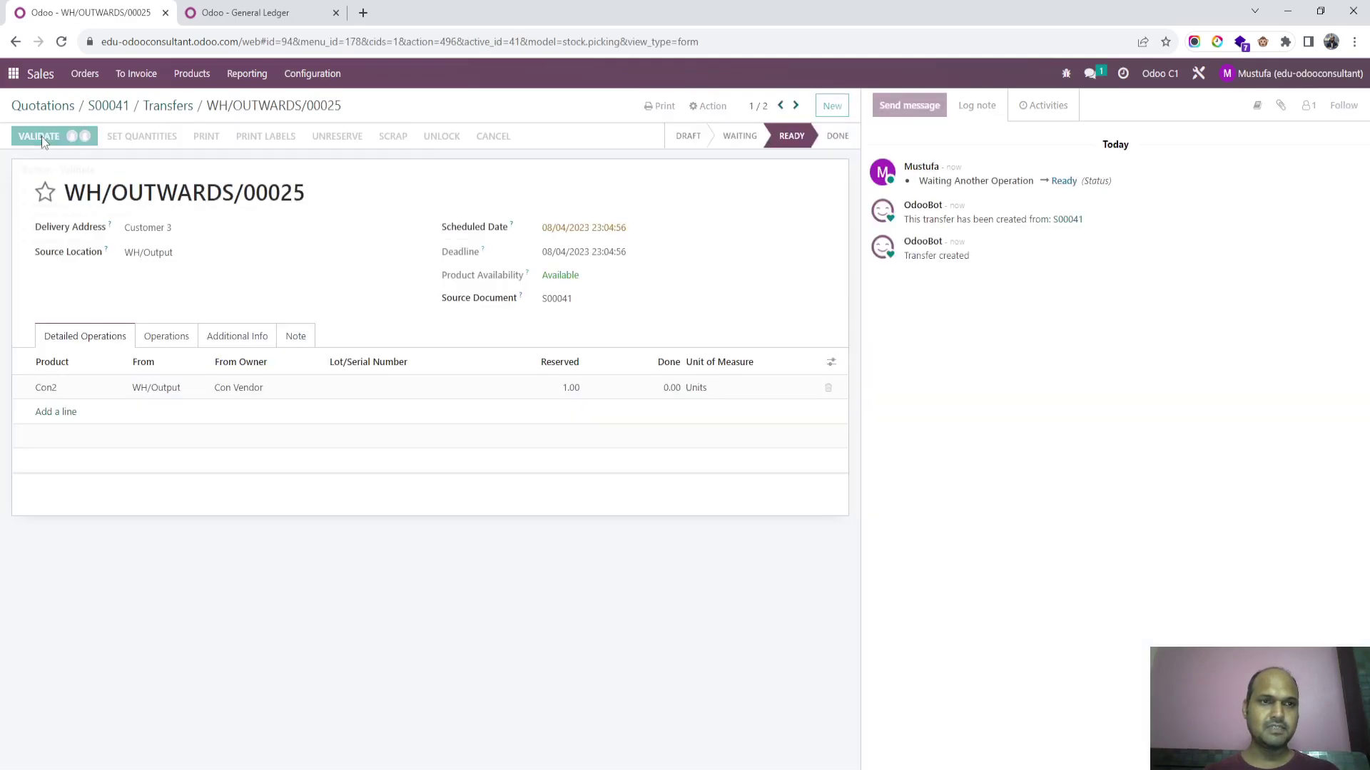
click(370, 205)
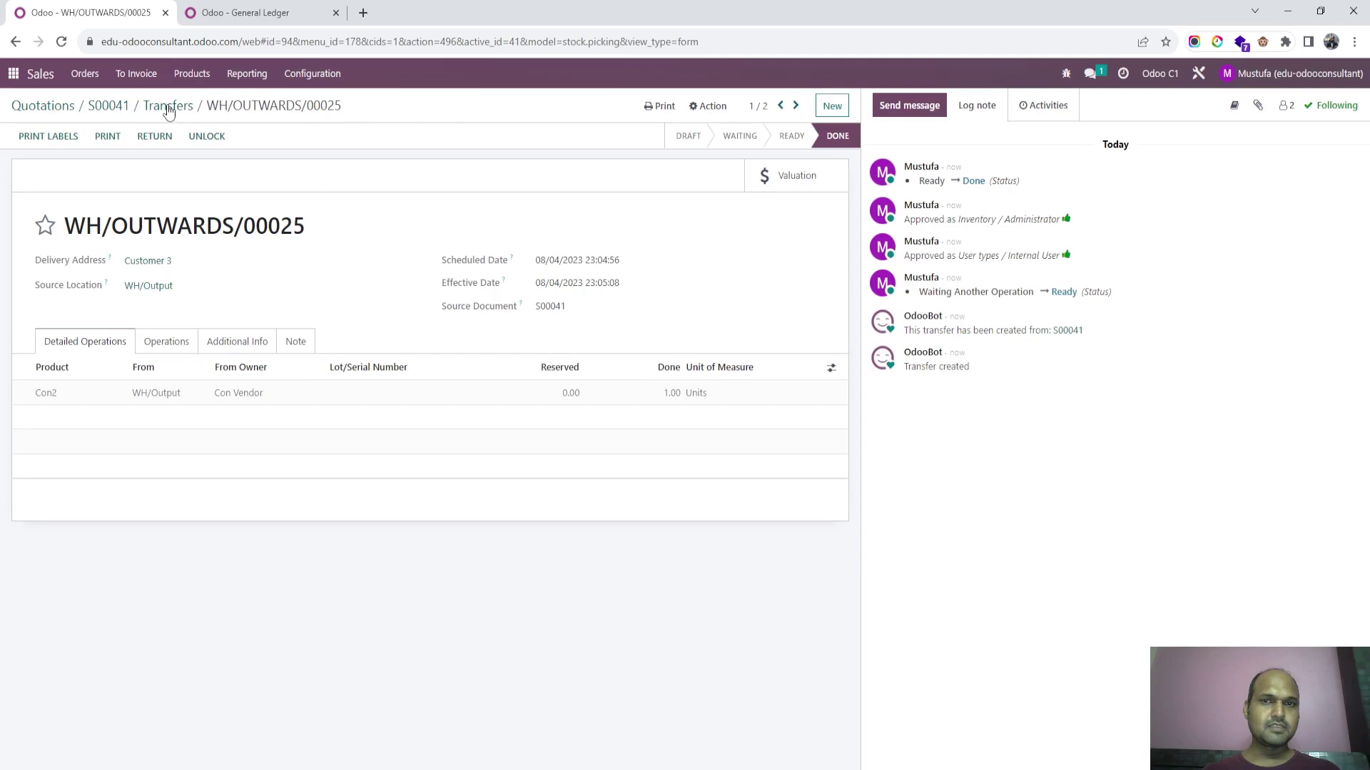
- Examine the stock valuation of the completed delivery and return to the order's transfers list
click(793, 176)
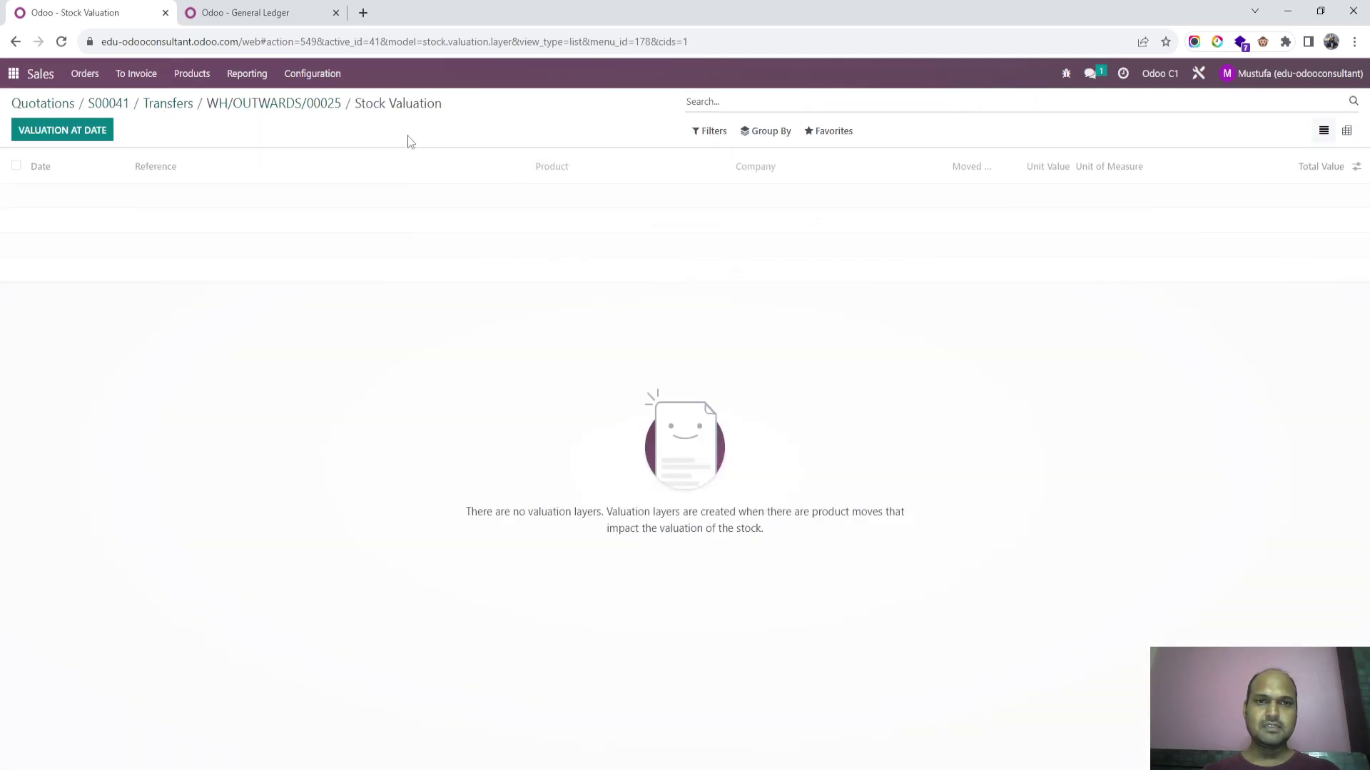
click(284, 107)
click(159, 107)
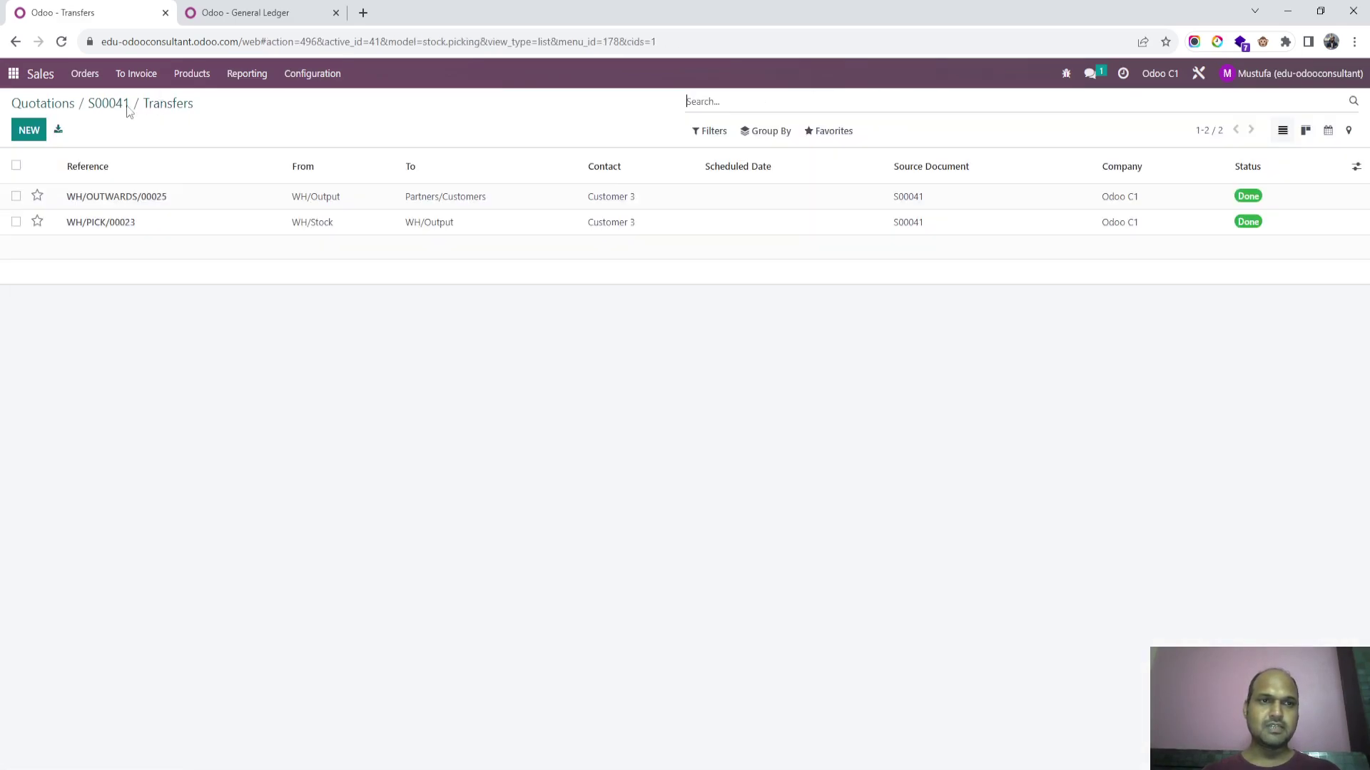
- Reload the General Ledger in the other browser tab and look for entries caused by the delivery
click(258, 8)
click(522, 41)
key(Return)
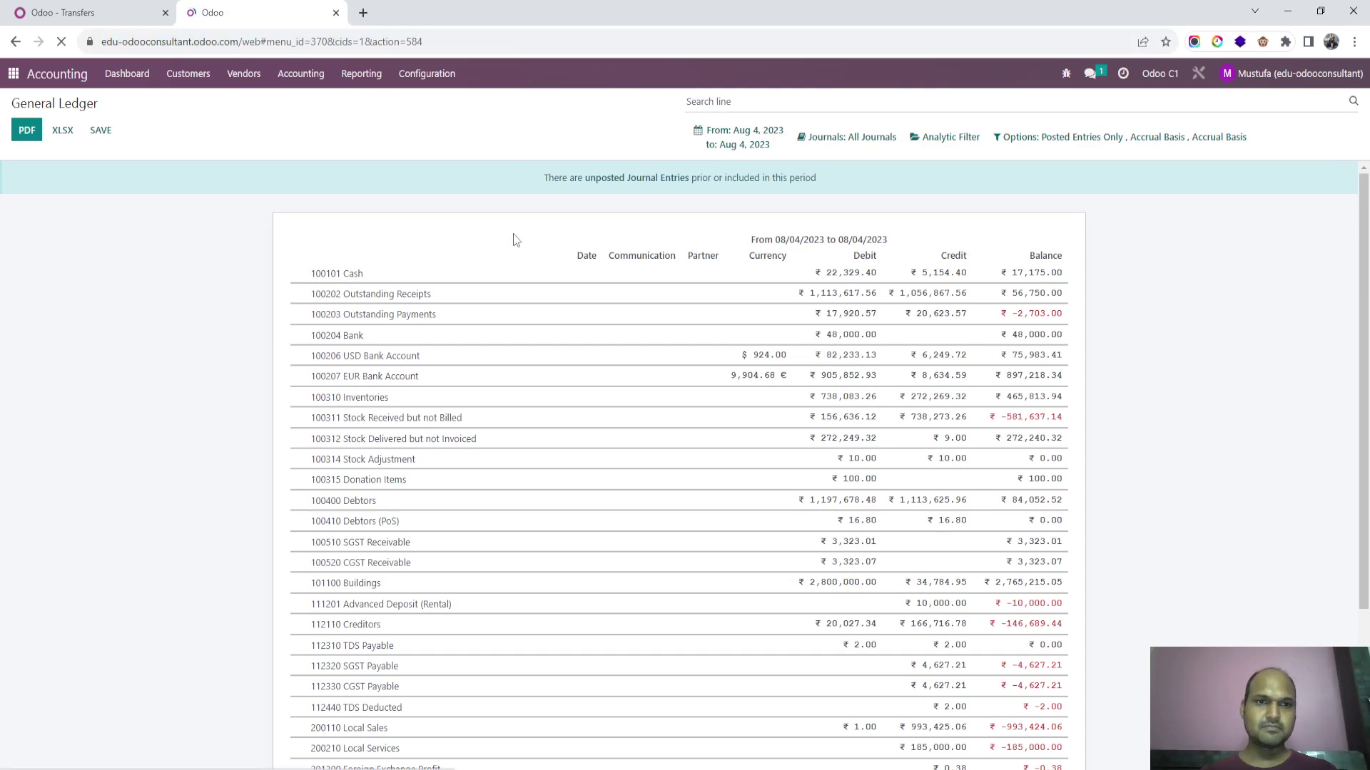
scroll(485, 451, down, 3)
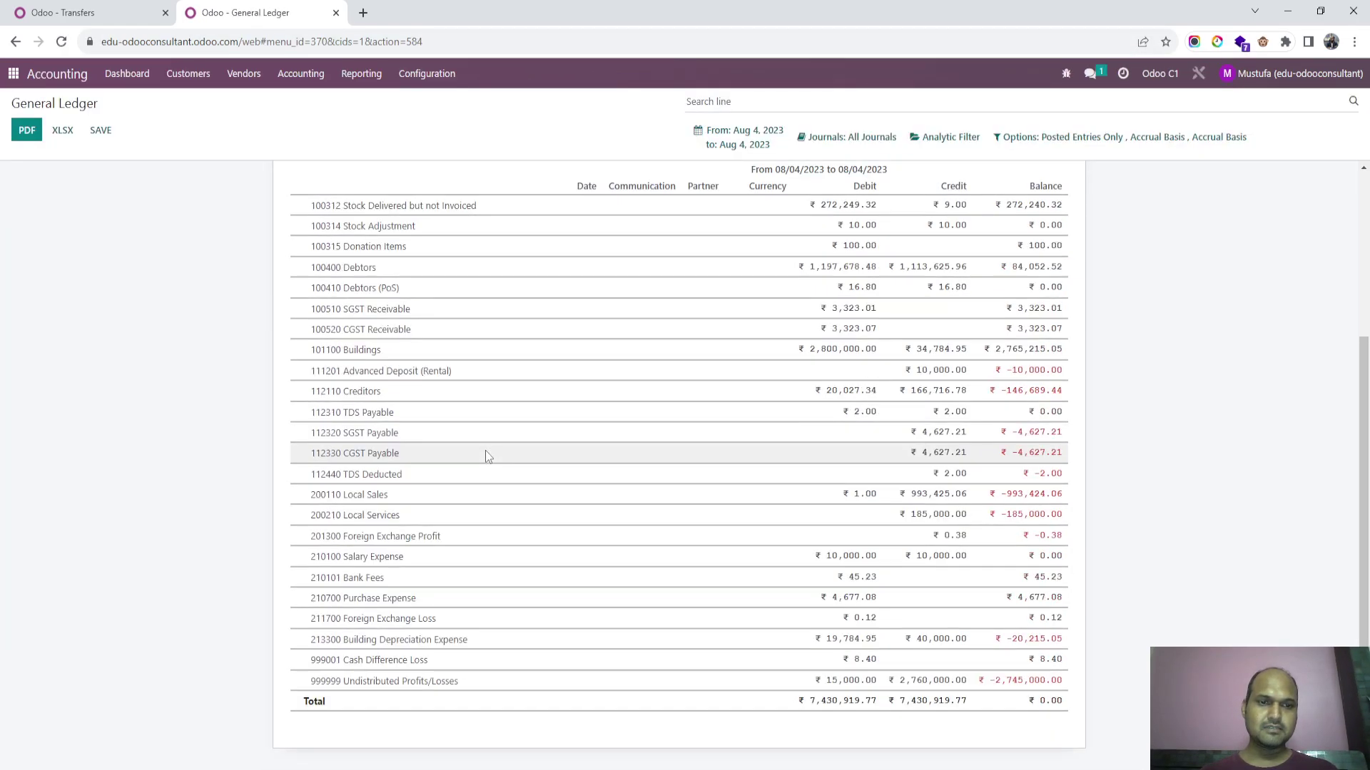
scroll(545, 383, up, 3)
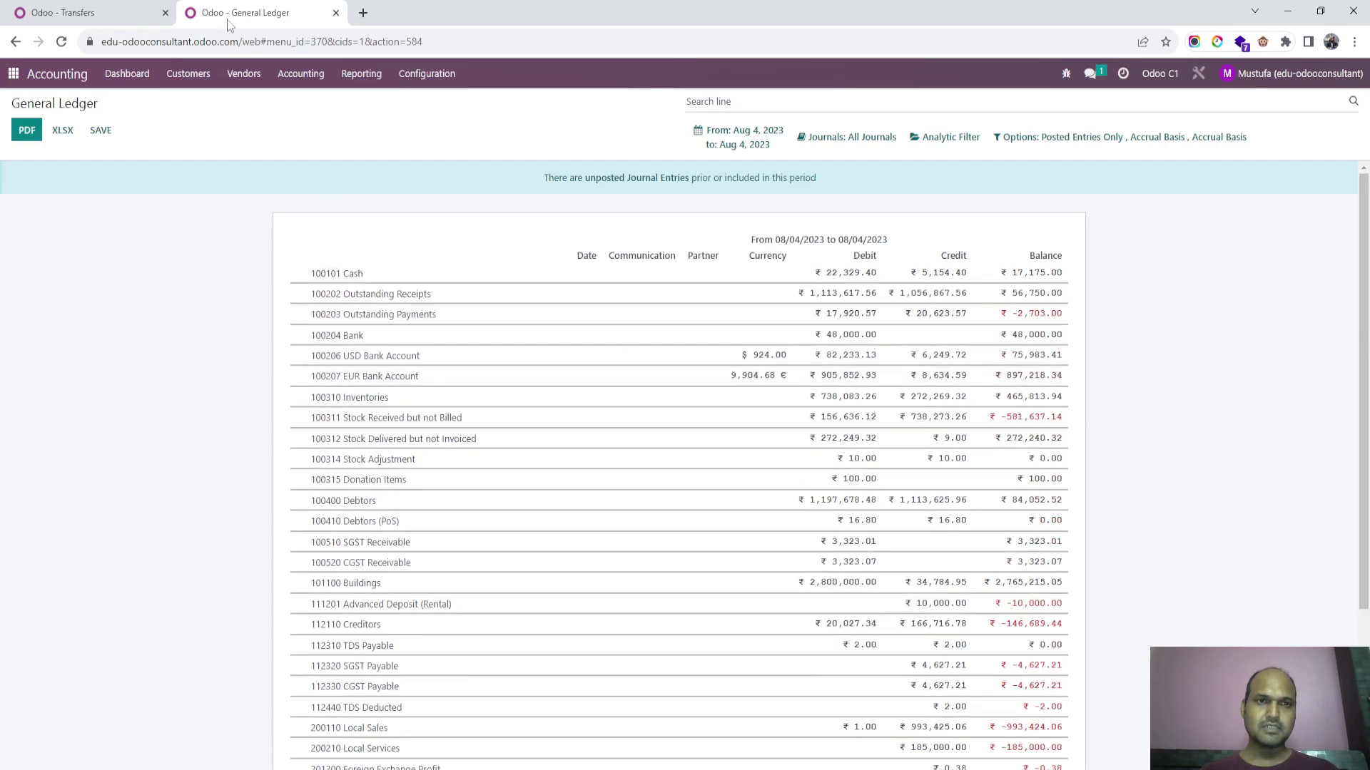
- Create a regular invoice from sales order S00041 and confirm it after reviewing its journal items
click(124, 15)
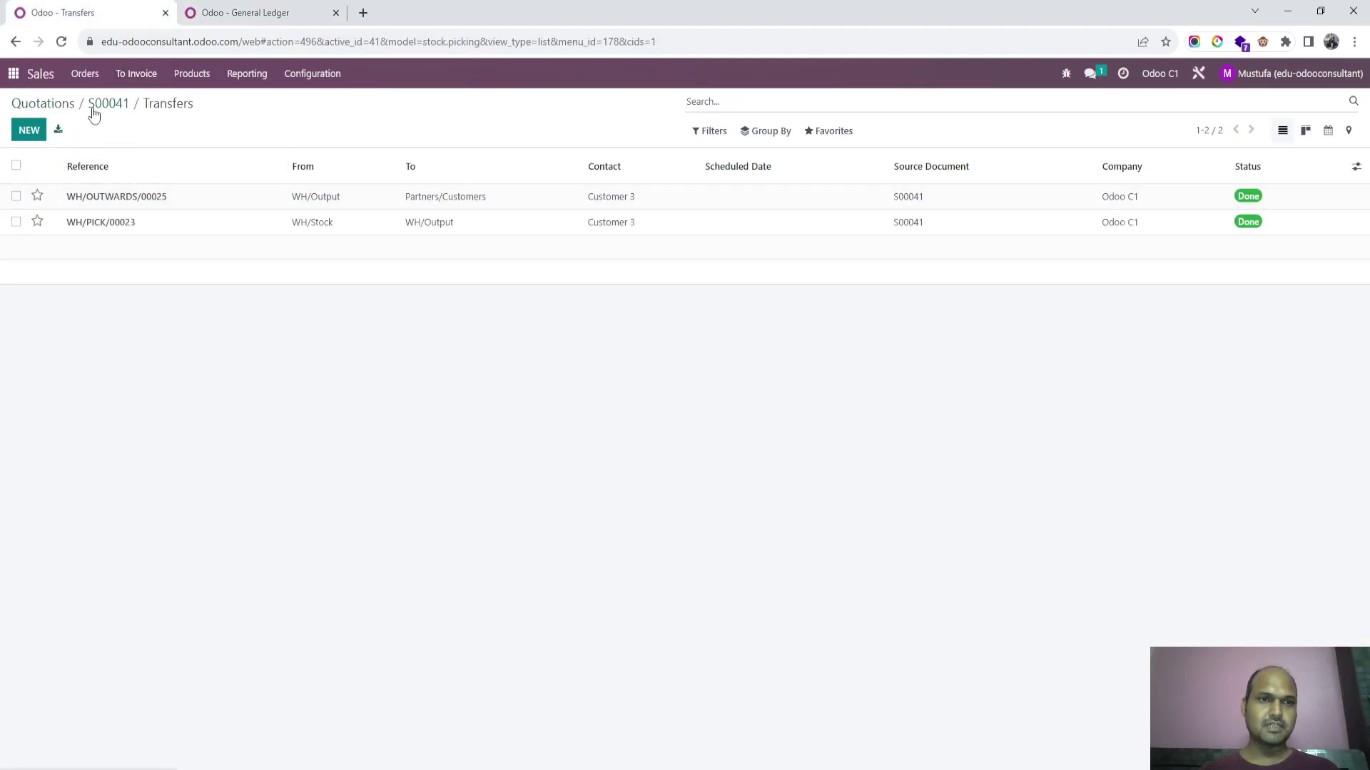
click(100, 105)
click(50, 136)
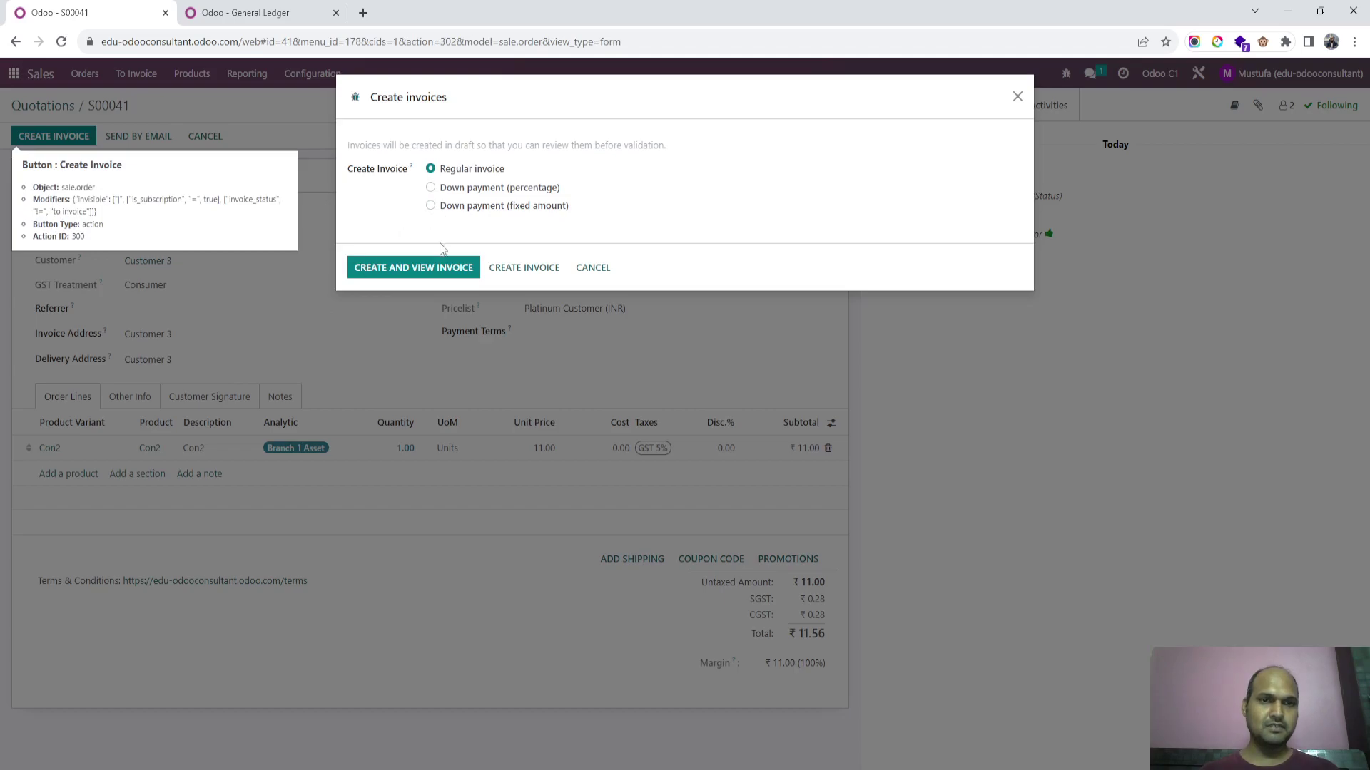
click(438, 265)
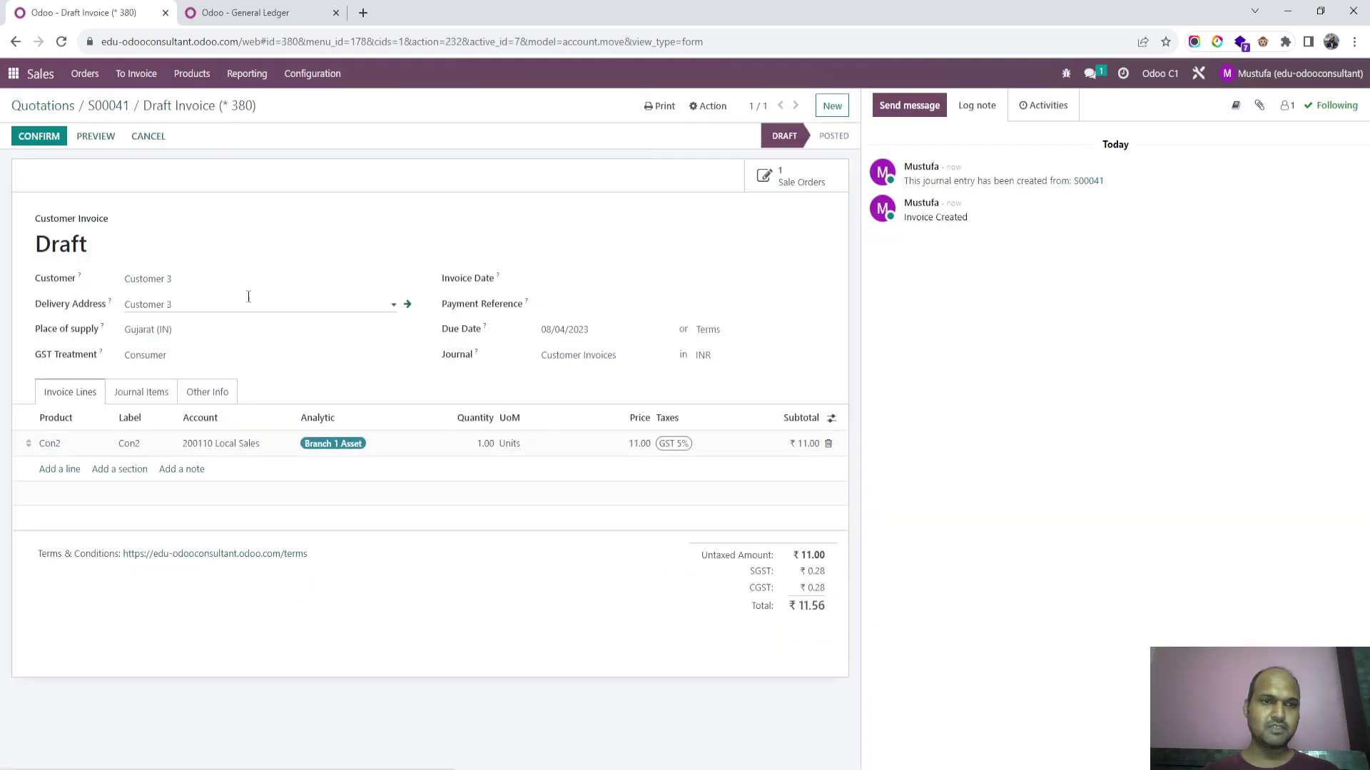
click(143, 394)
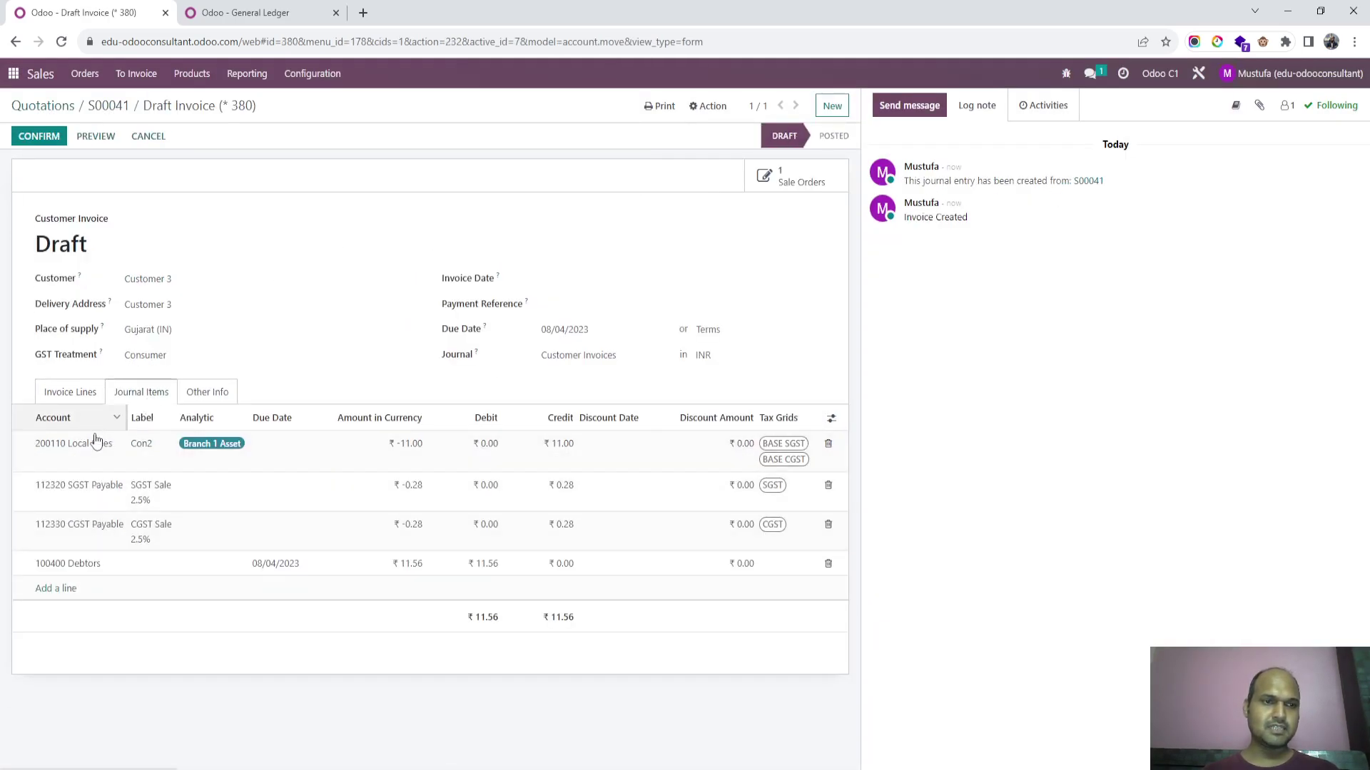
click(39, 136)
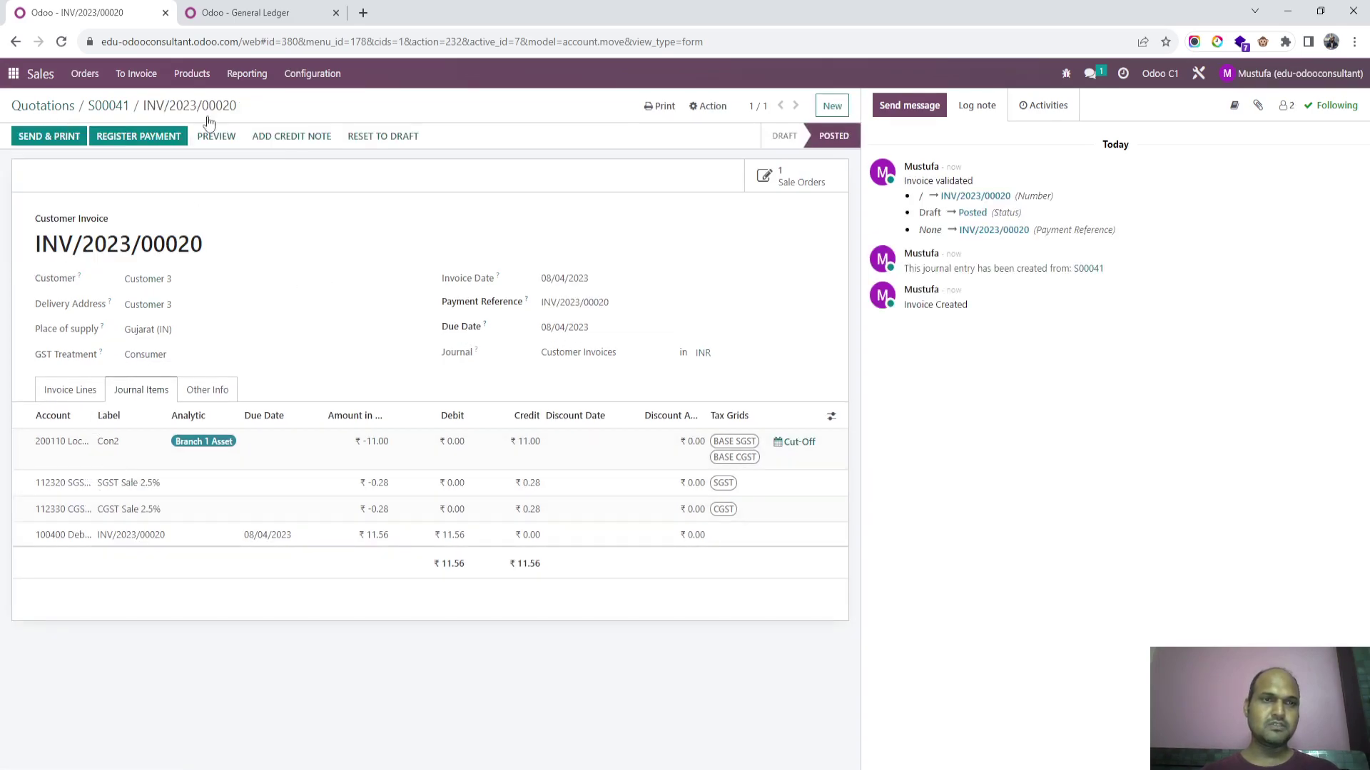
- Reload the General Ledger and expand account 100400 Debtors to examine the entries posted by the customer invoice
click(222, 14)
key(F5)
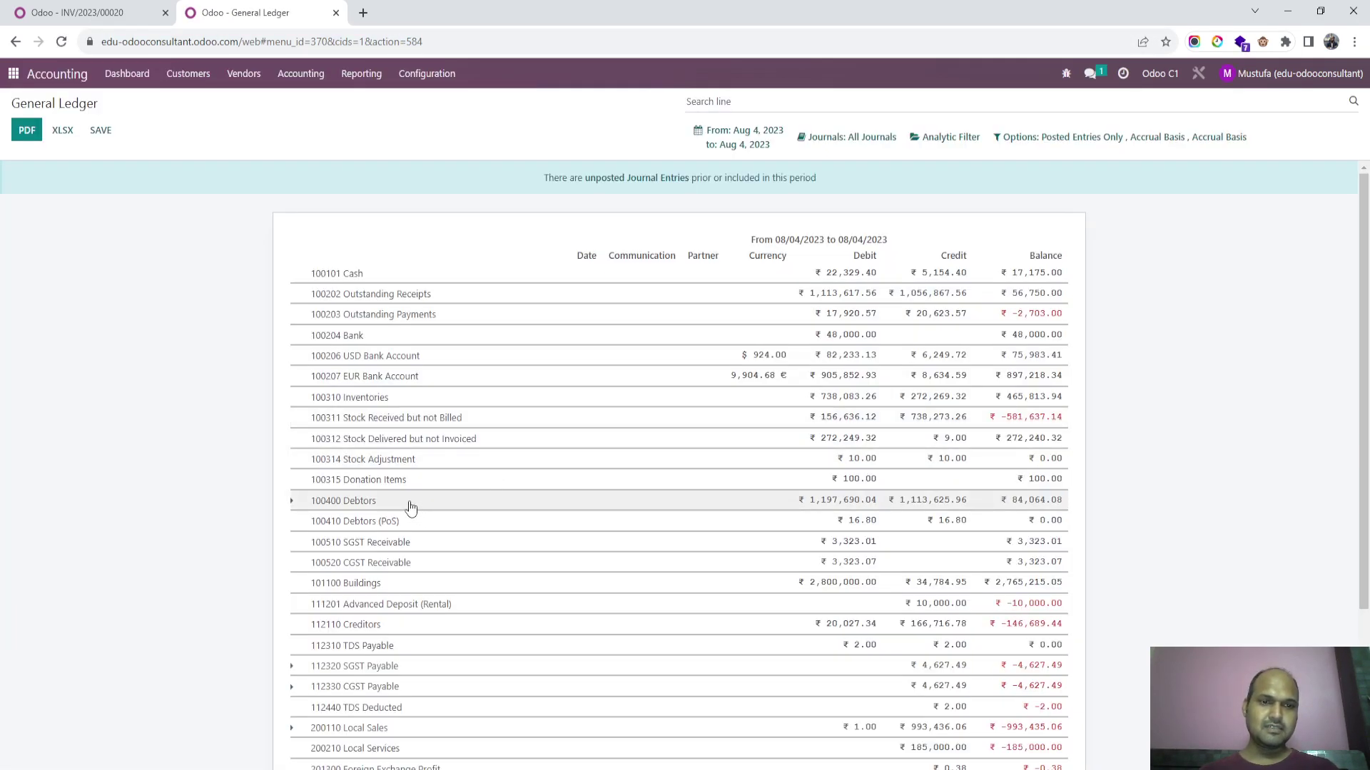
click(411, 507)
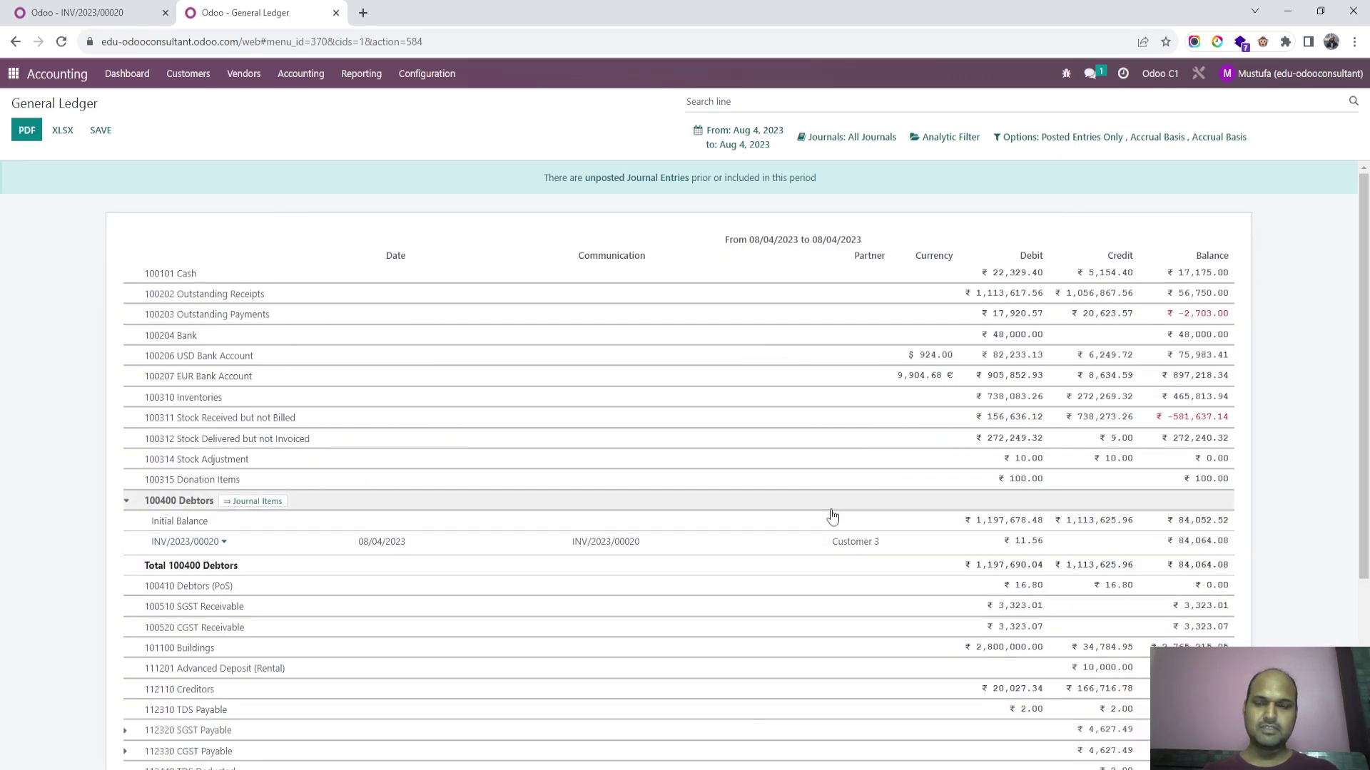
scroll(831, 512, down, 4)
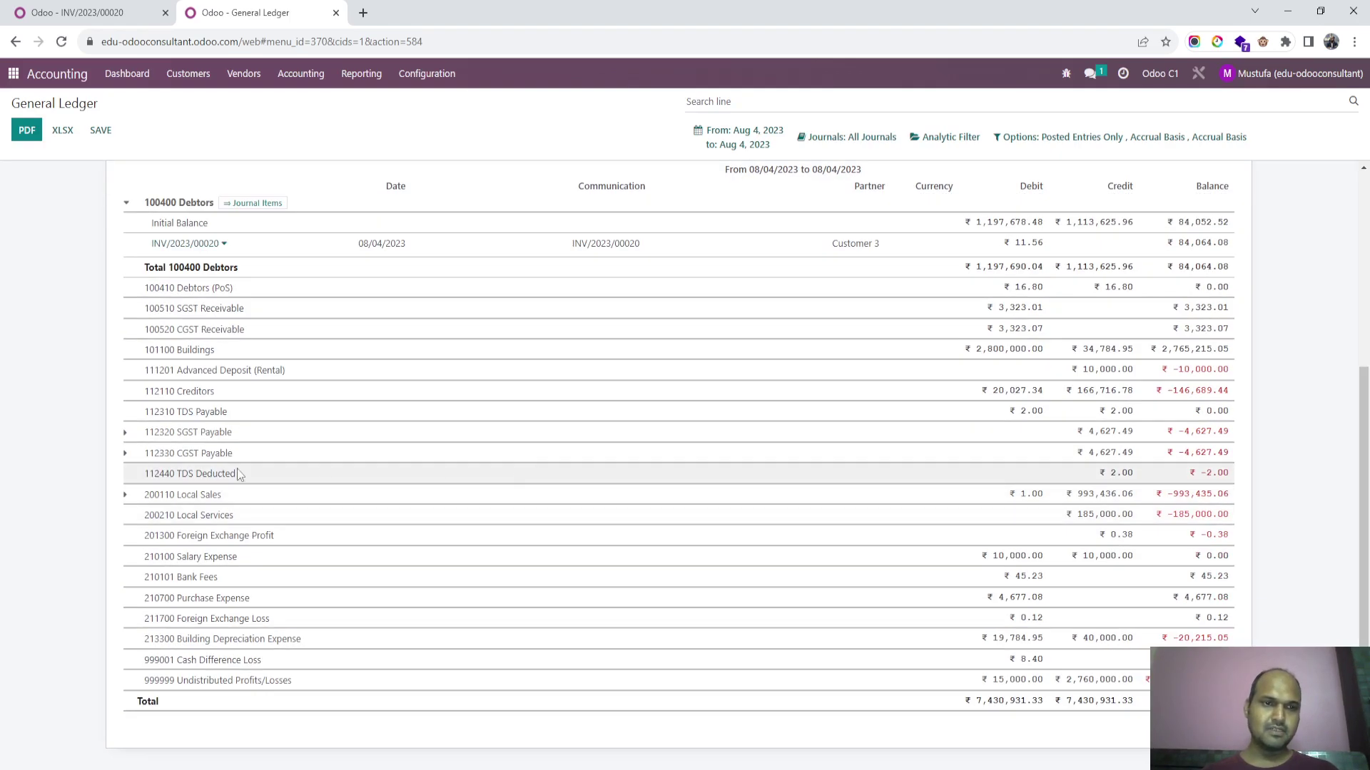
- Leave the customer invoice and open the vendor bills list in Accounting
click(79, 12)
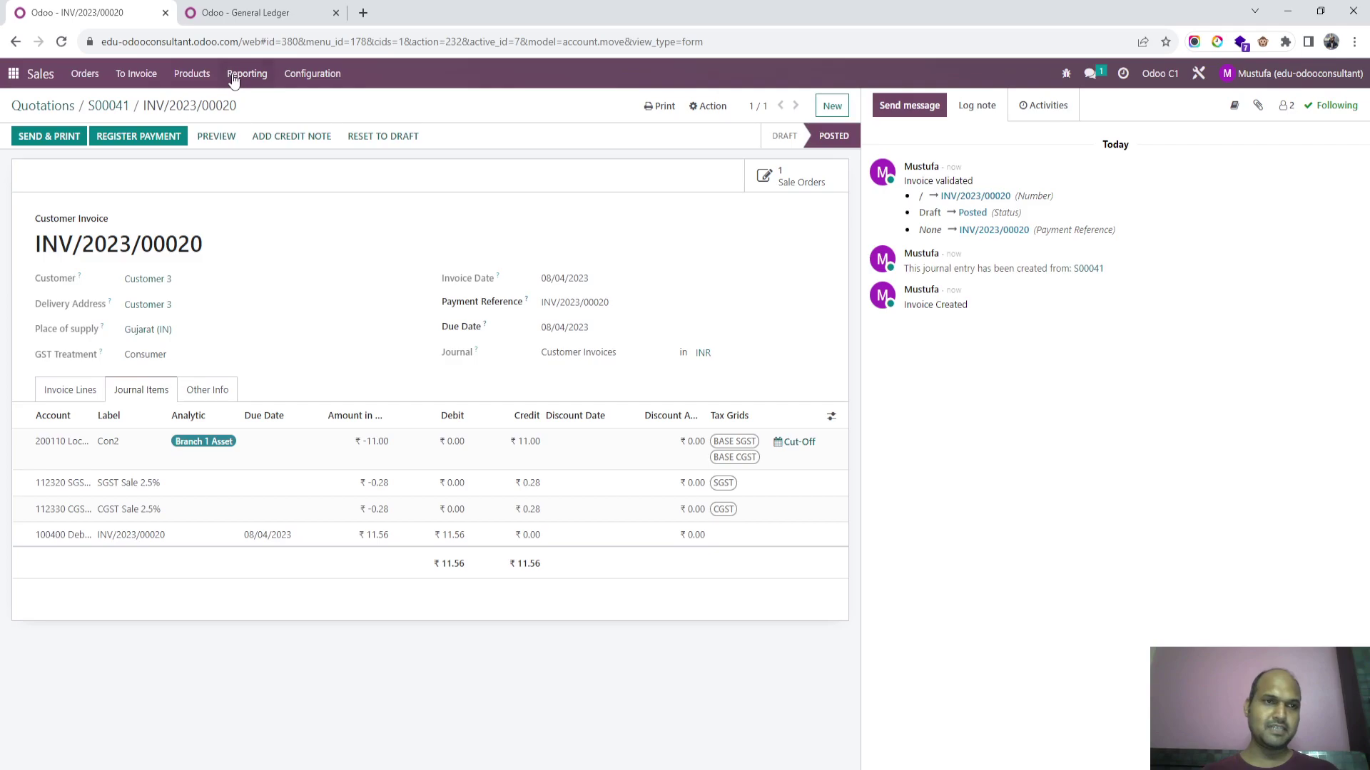
click(12, 77)
text(/vend)
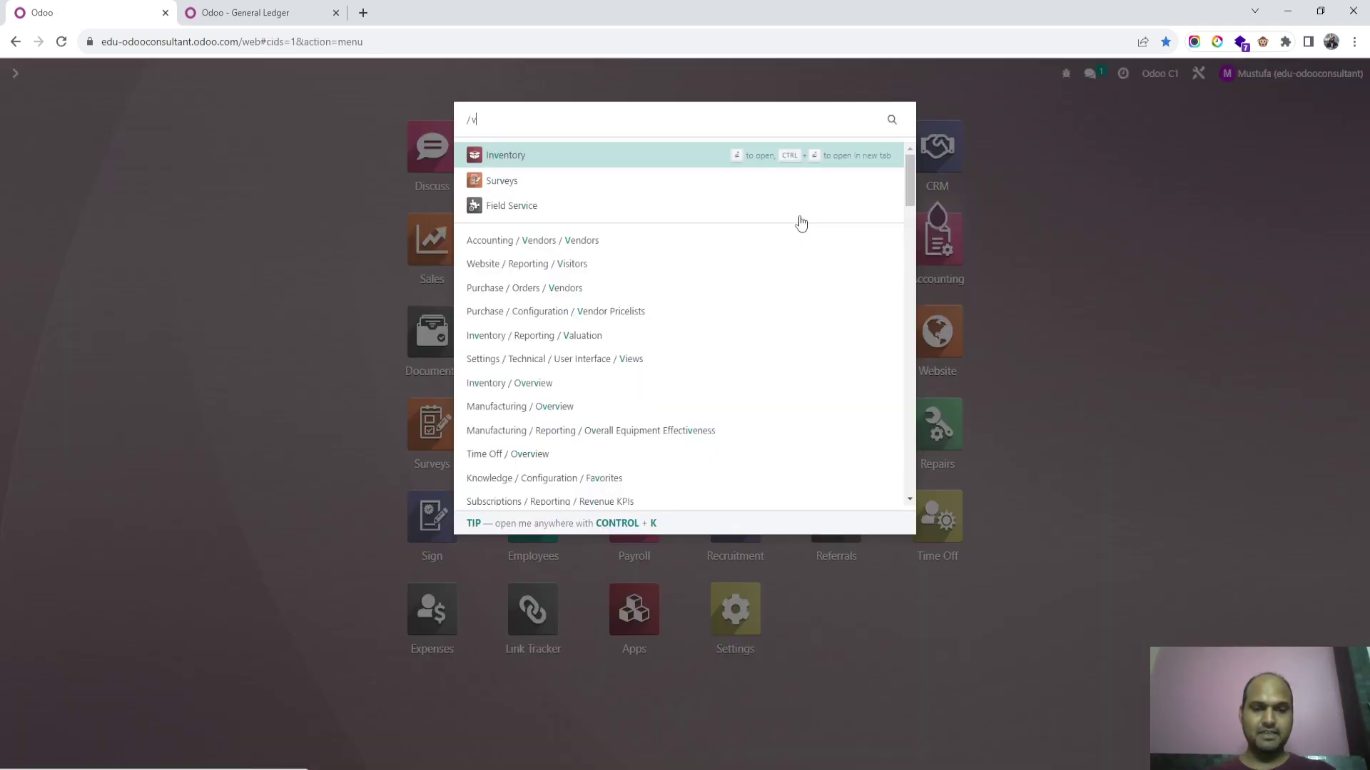
click(801, 225)
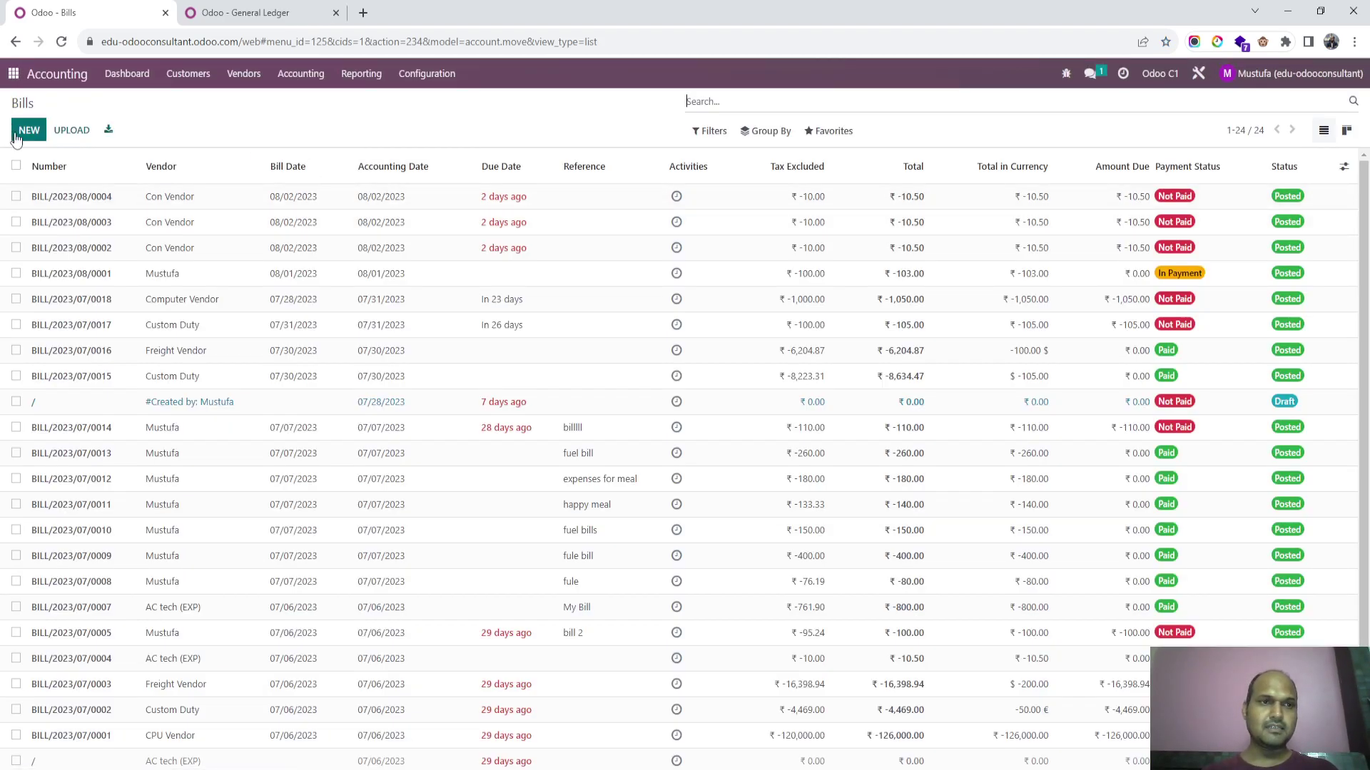
- Create a new bill for Con Vendor with one unit of product Con2 as its invoice line
key(alt+c)
text(con)
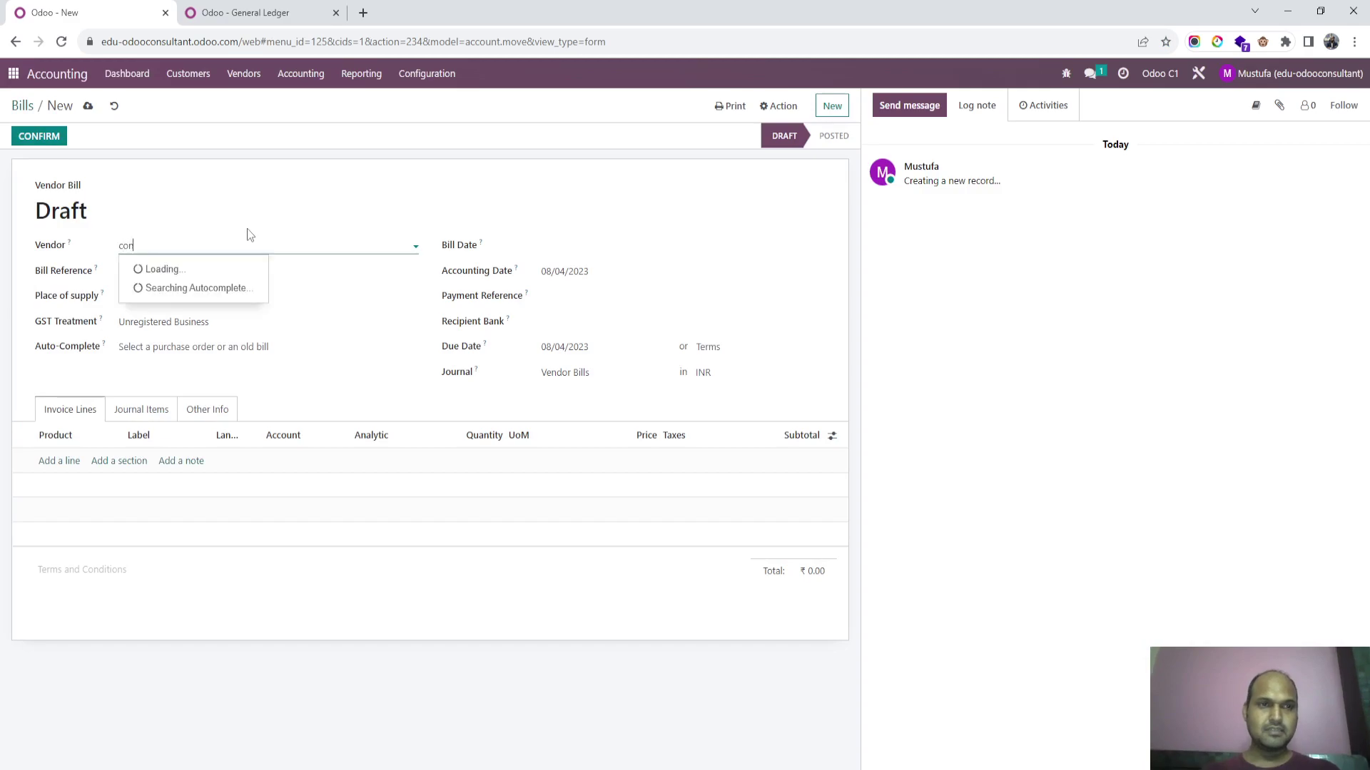
click(233, 271)
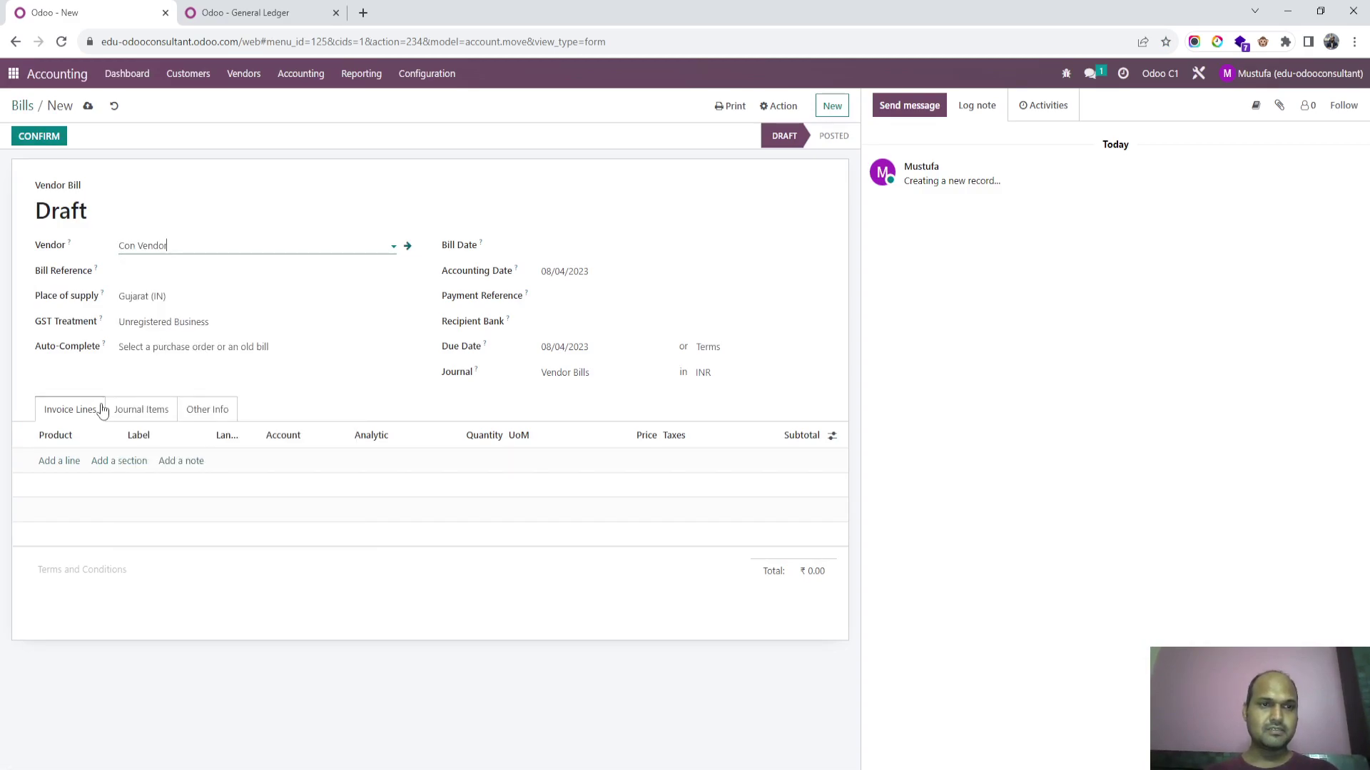
click(72, 462)
text(con)
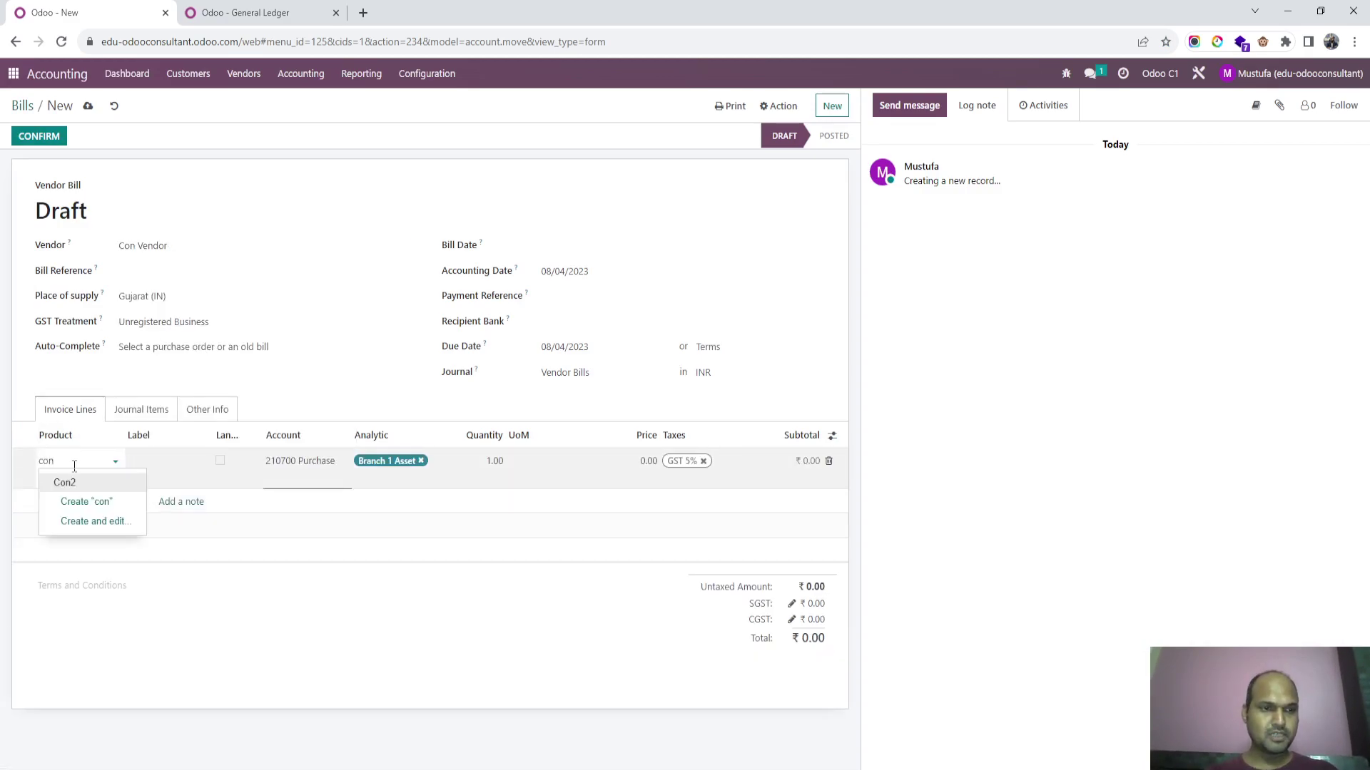
click(84, 487)
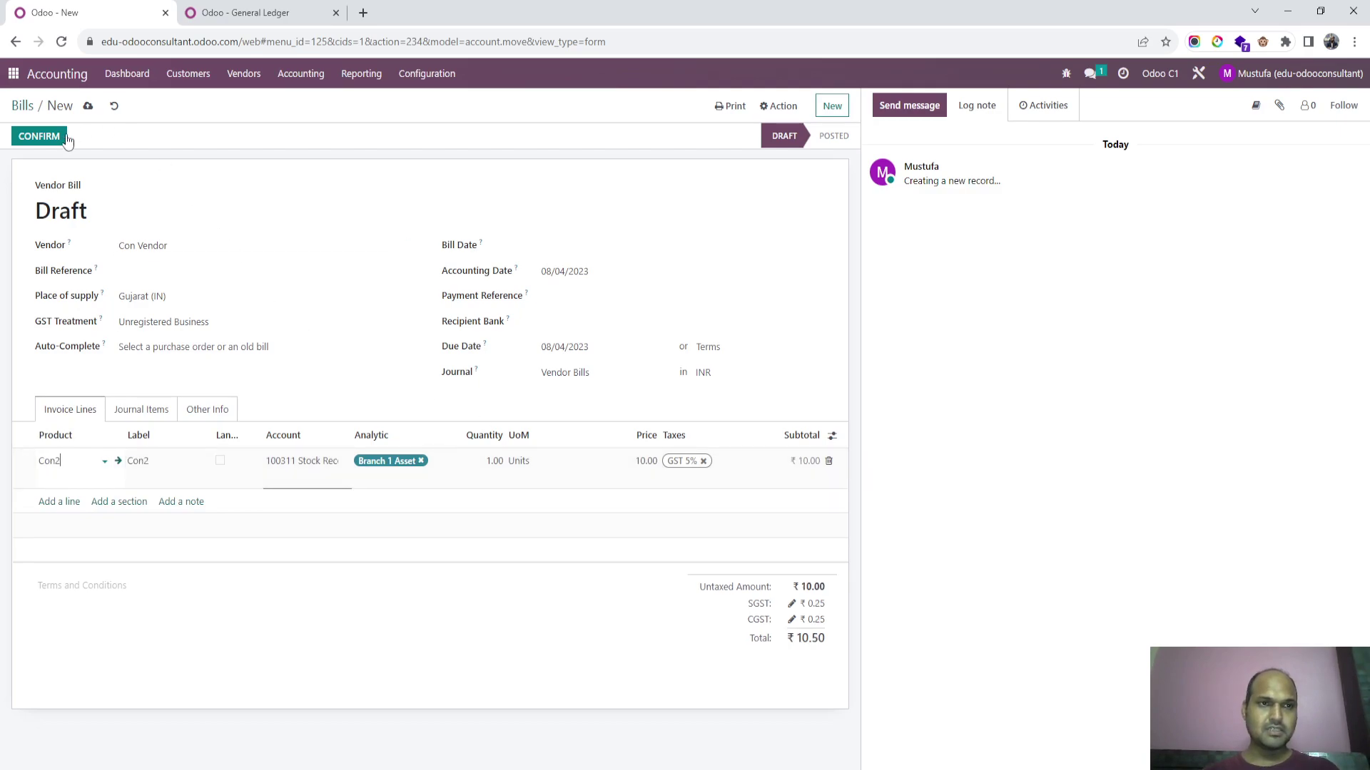
- Set the Con Vendor bill's date to 08/04/2023 and confirm it, then review its journal items with the full account names shown
click(49, 136)
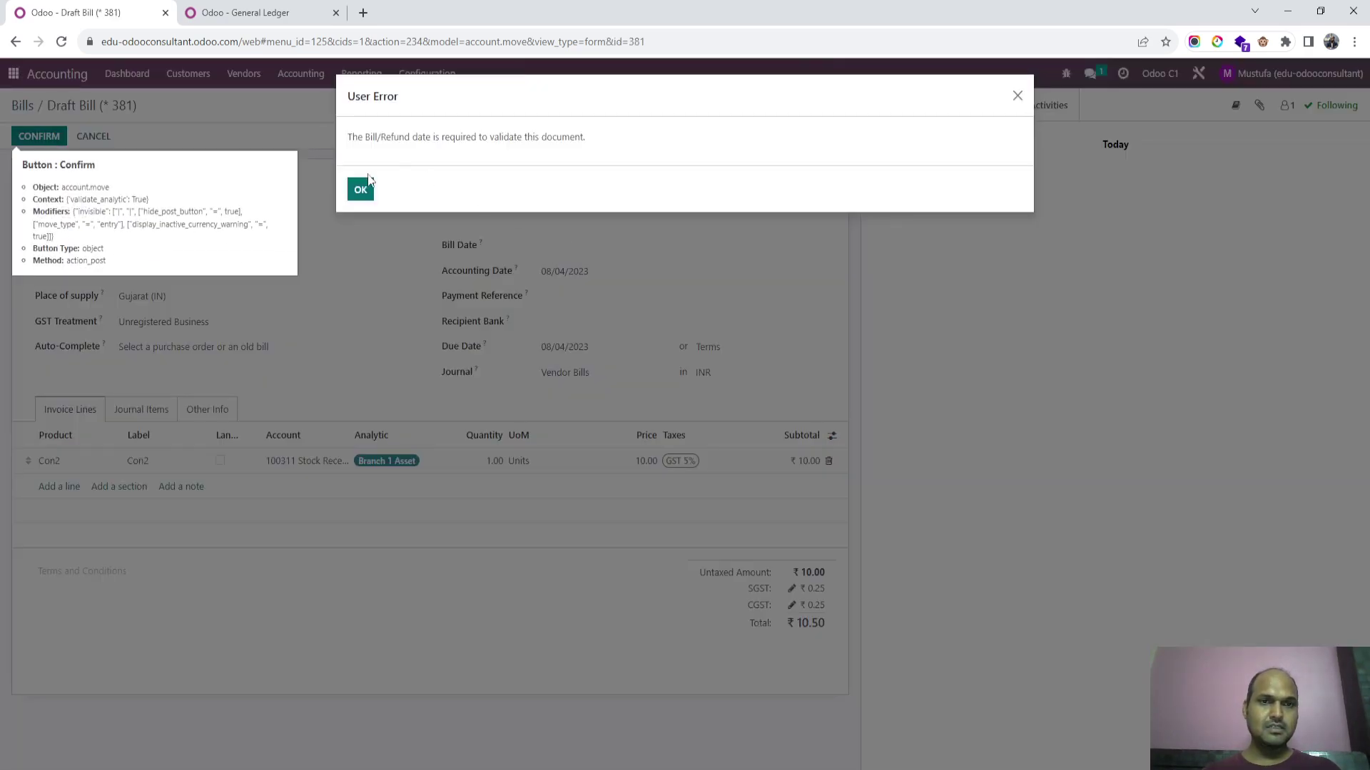
click(360, 189)
click(569, 244)
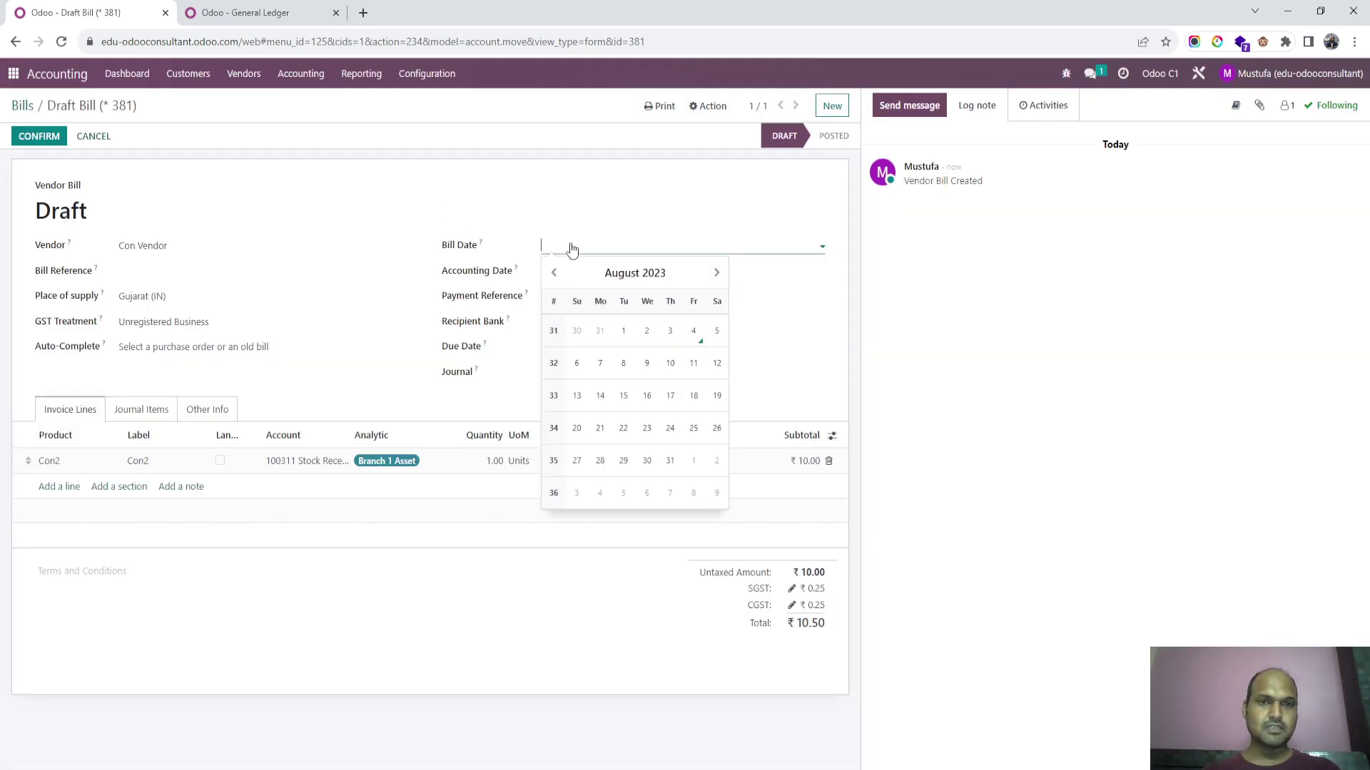
click(699, 341)
click(40, 135)
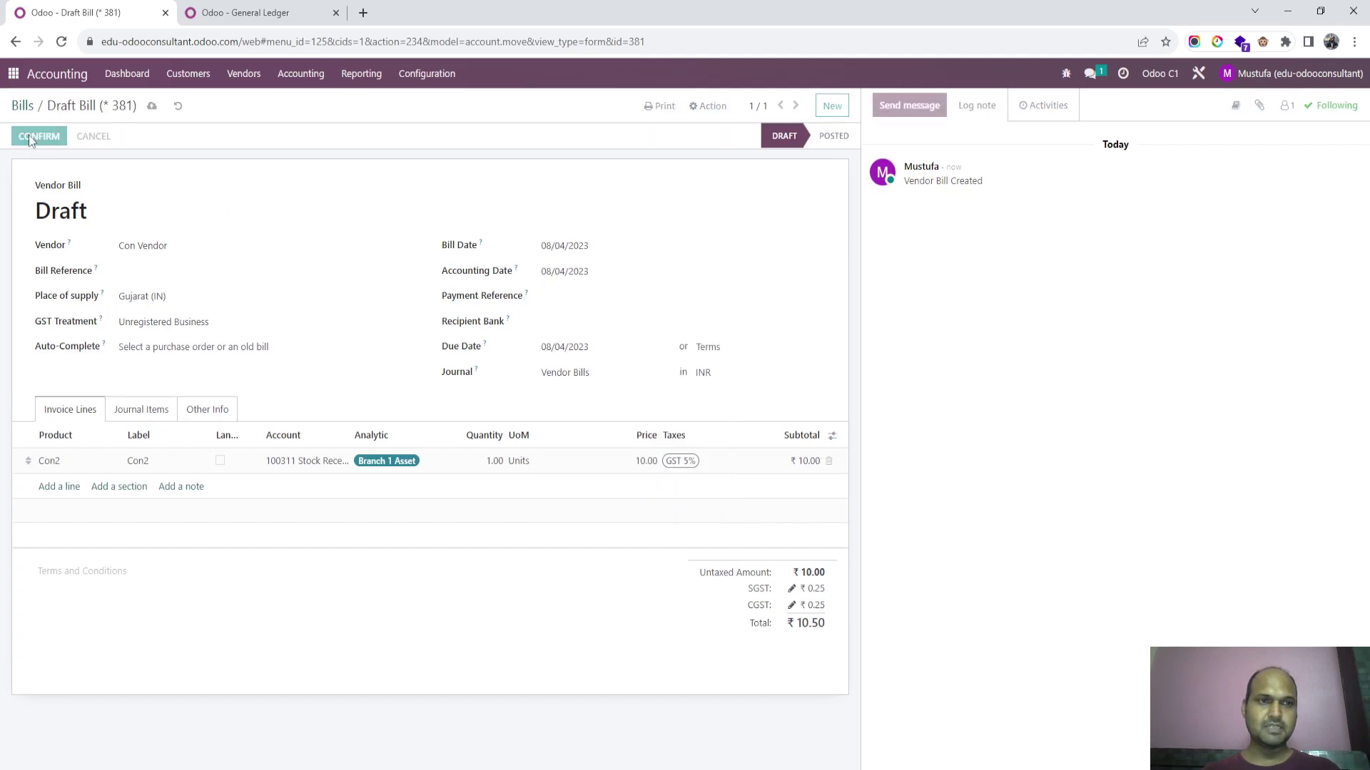
click(146, 412)
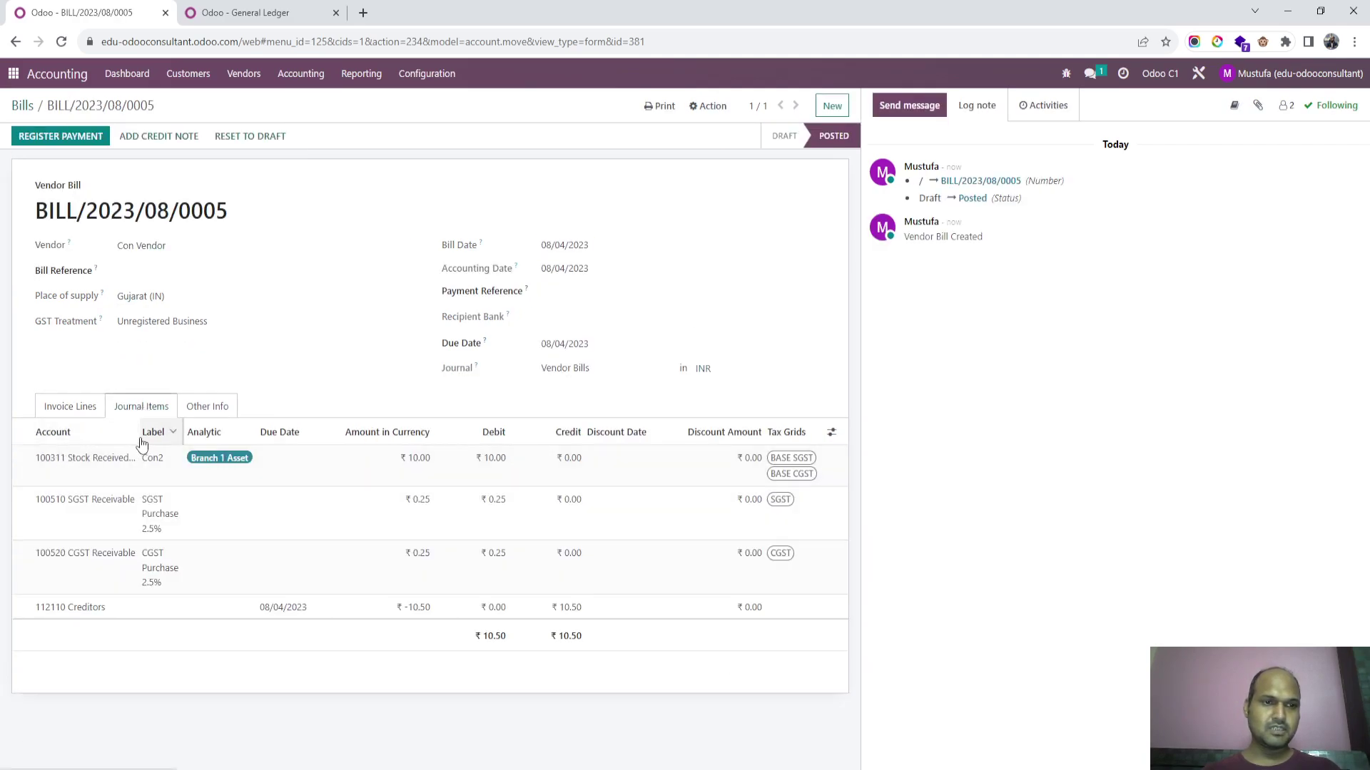
drag(138, 431, 217, 431)
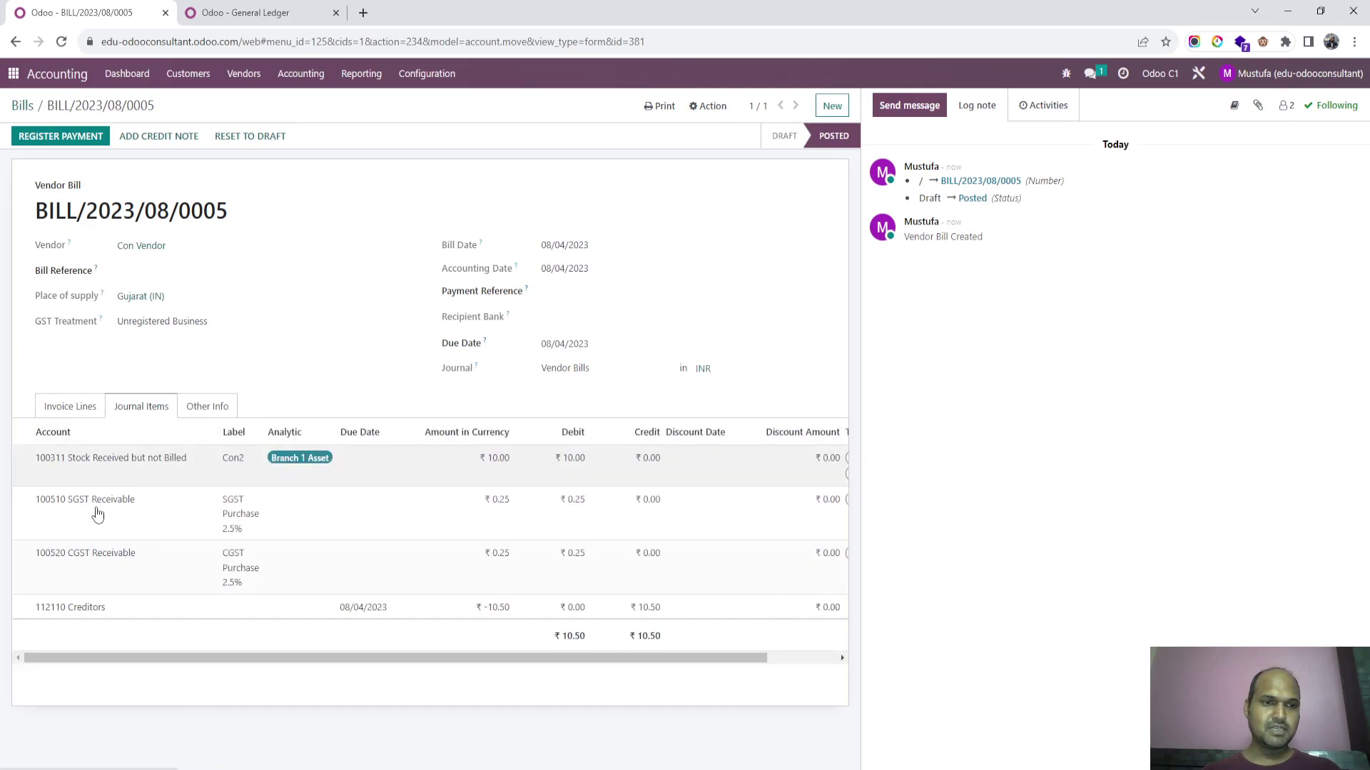
- Reload the General Ledger and expand account 100311 Stock Received but not Billed to examine the vendor bill's entry
click(235, 12)
click(294, 43)
key(Return)
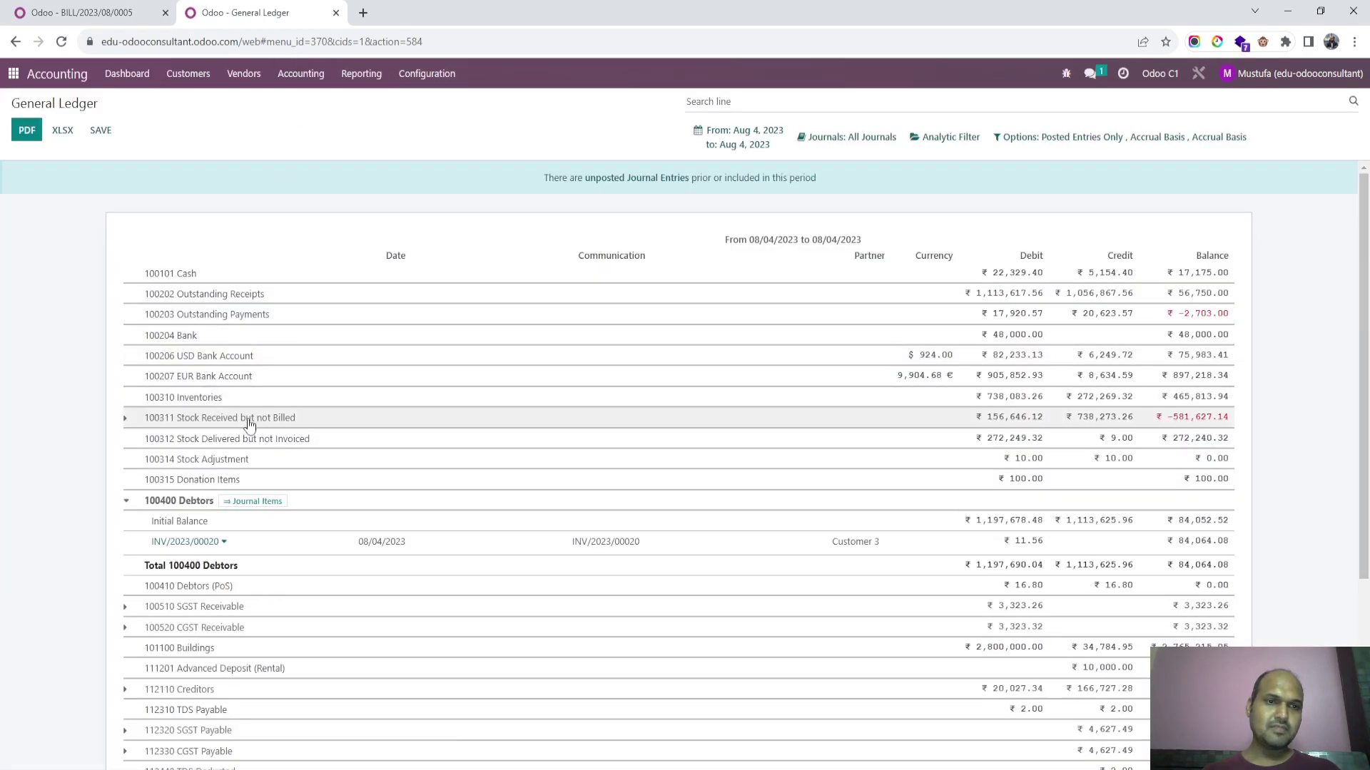
click(249, 425)
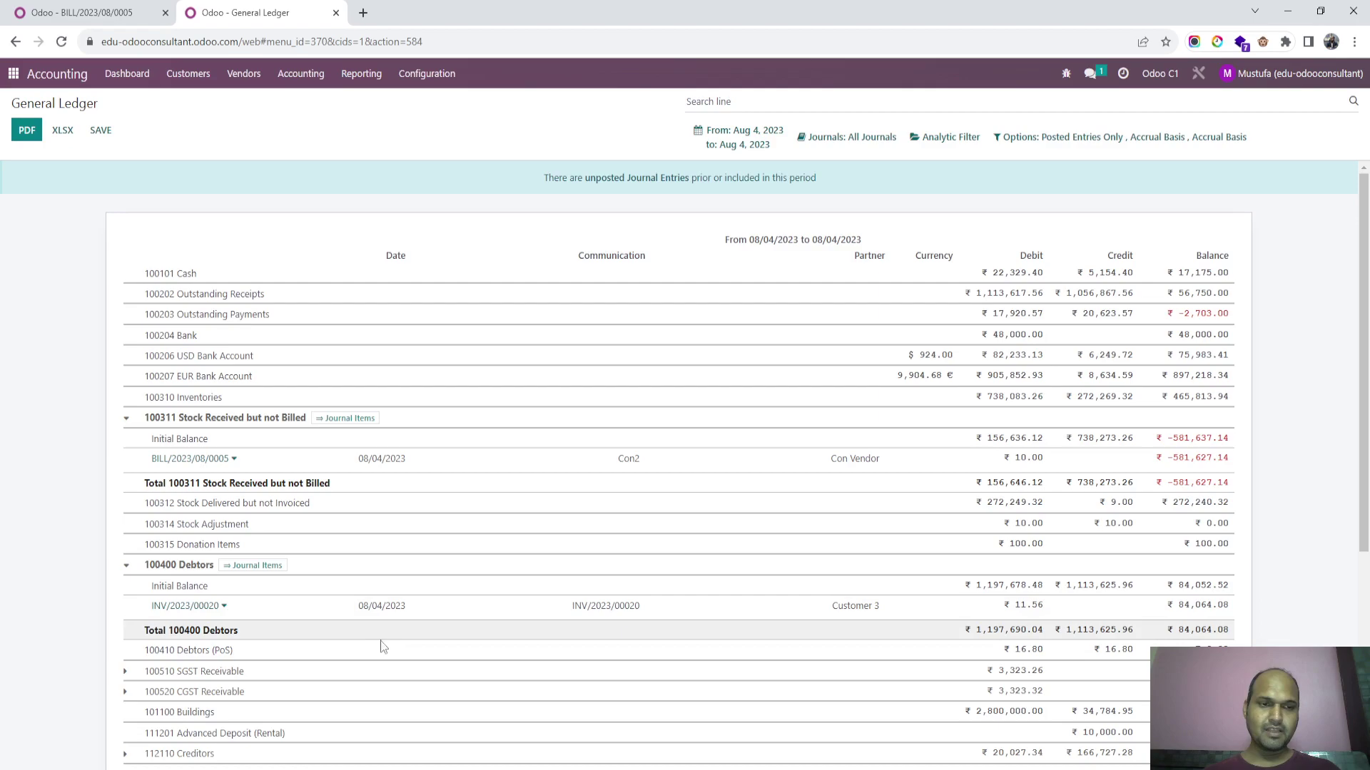
- Expand accounts 112110 Creditors and 200110 Local Sales in the General Ledger to examine their bill and invoice entries
scroll(359, 652, down, 2)
scroll(285, 663, down, 2)
click(200, 476)
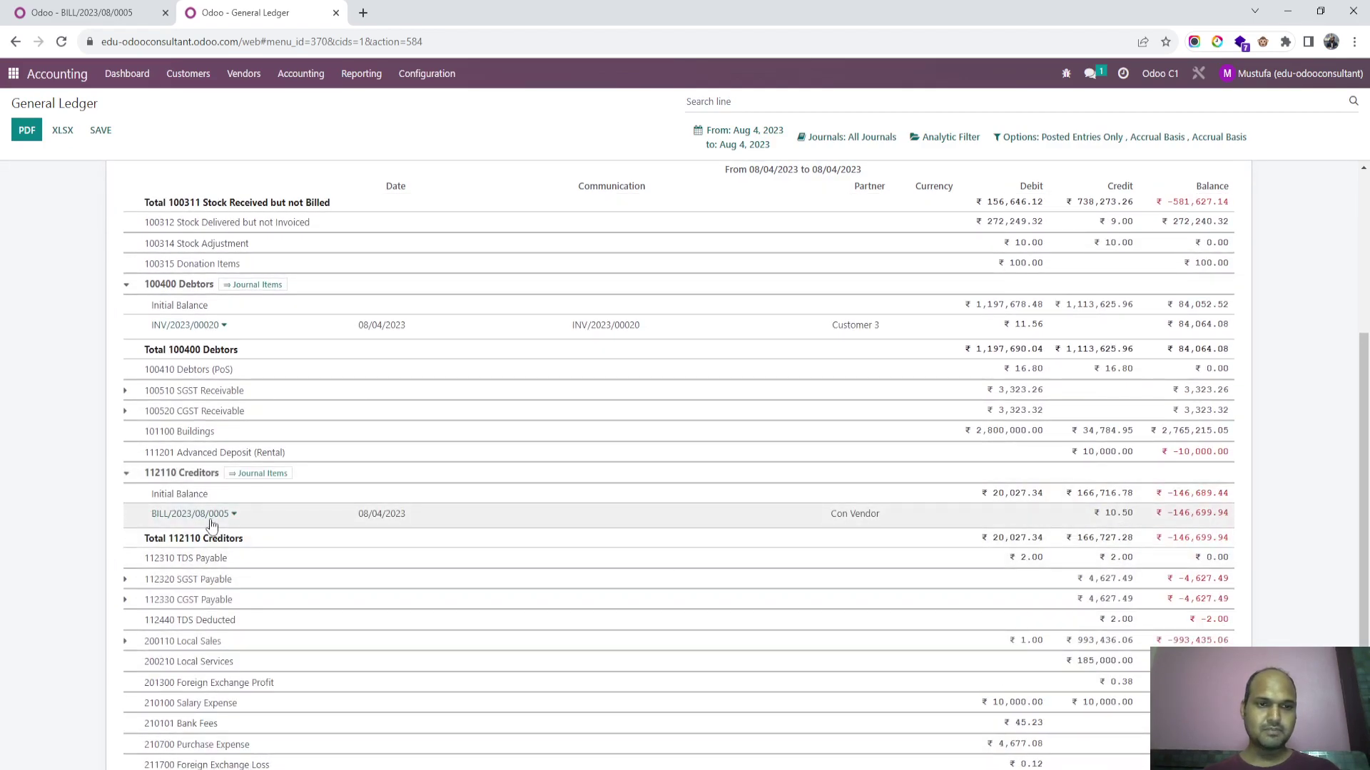
scroll(207, 332, up, 3)
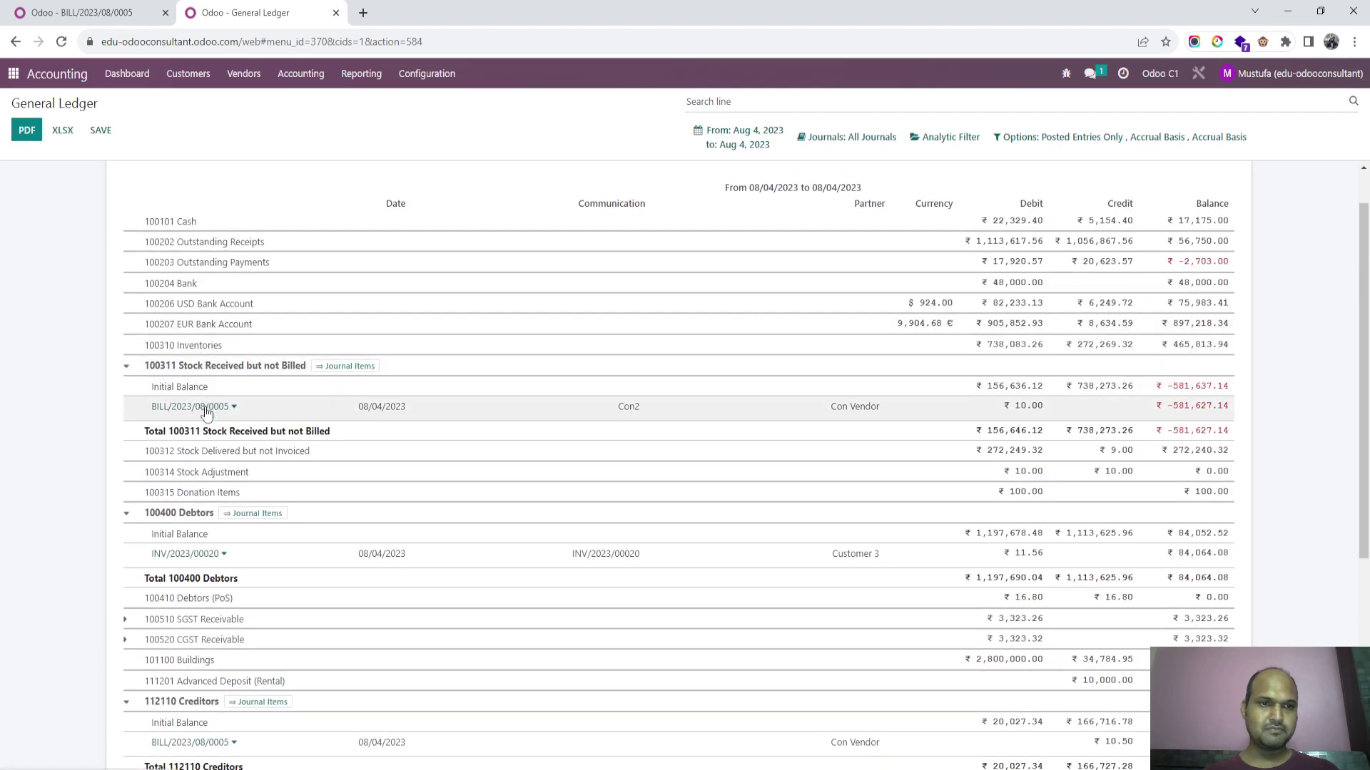
scroll(582, 483, down, 3)
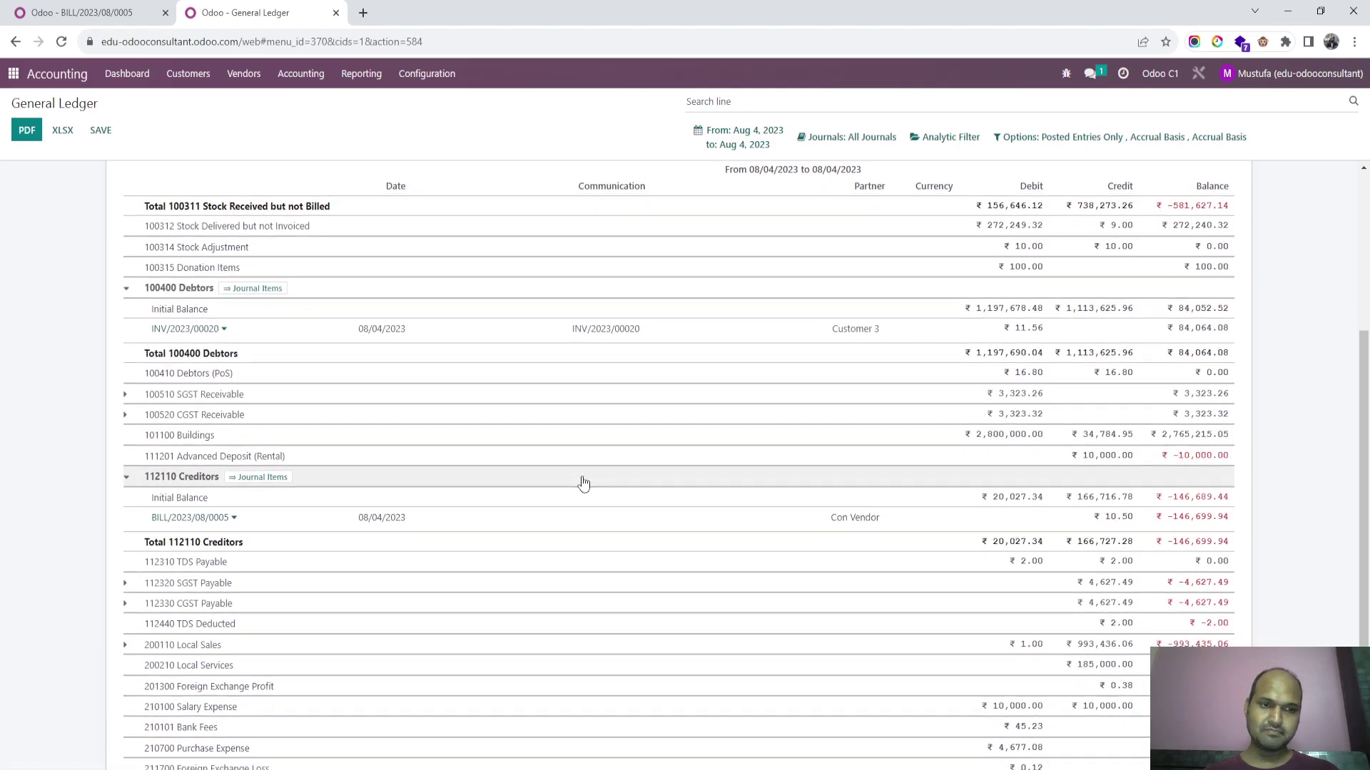
click(242, 648)
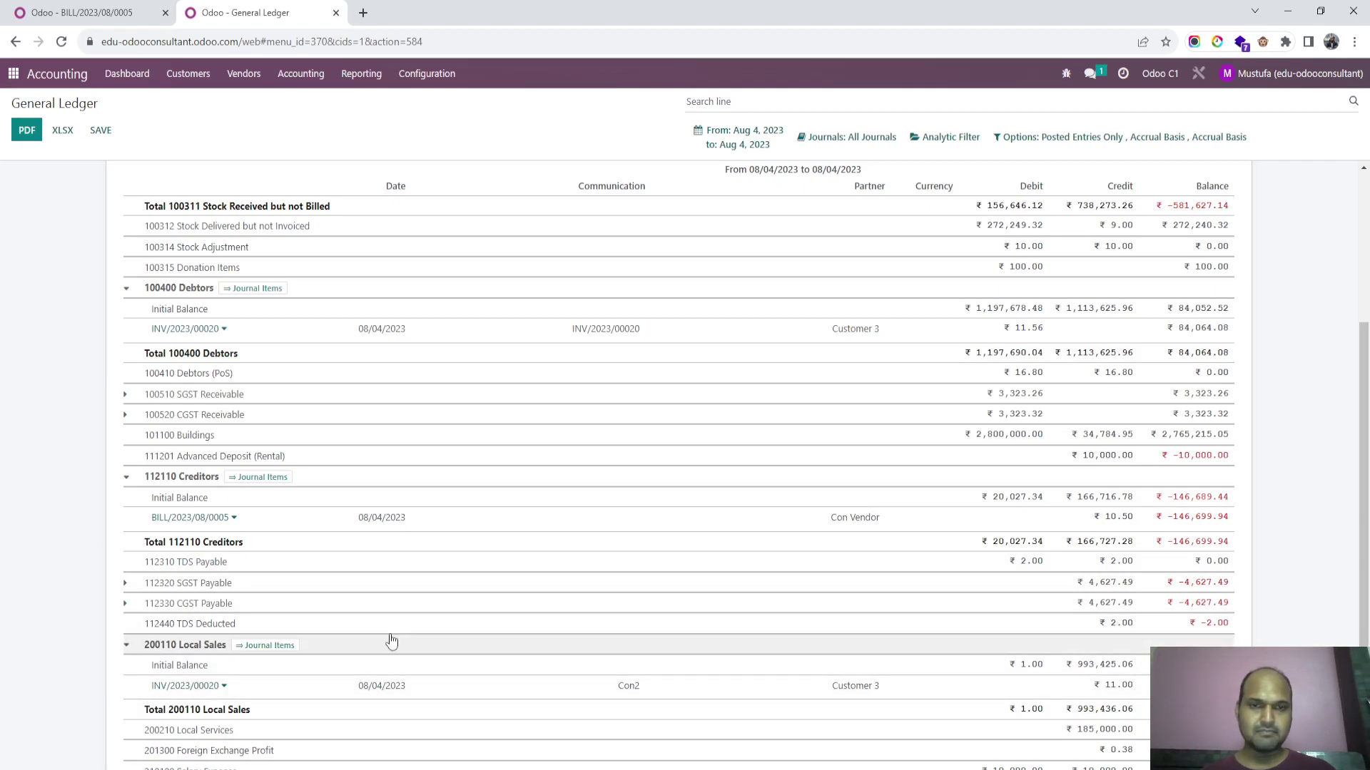
scroll(511, 518, up, 4)
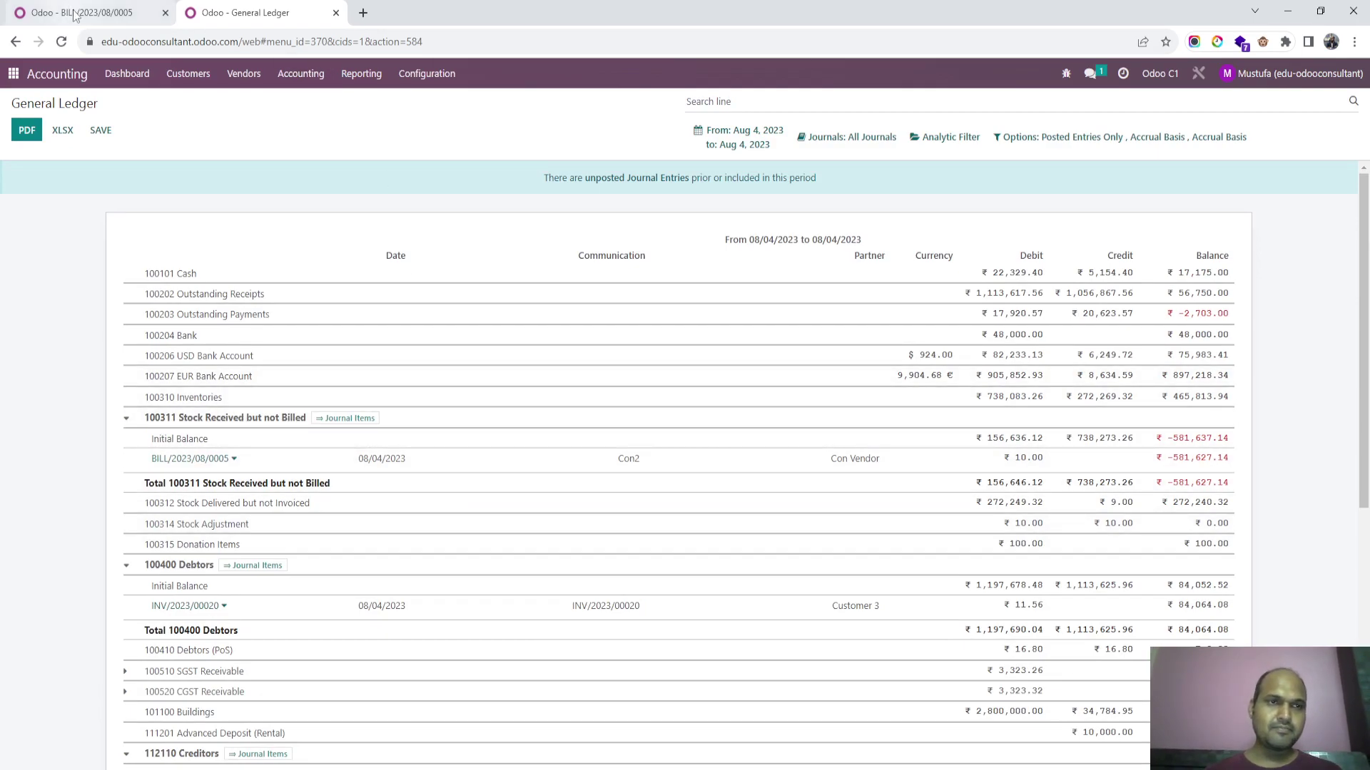
- Switch to the Purchase app and start a new request for quotation for Con Vendor
click(12, 77)
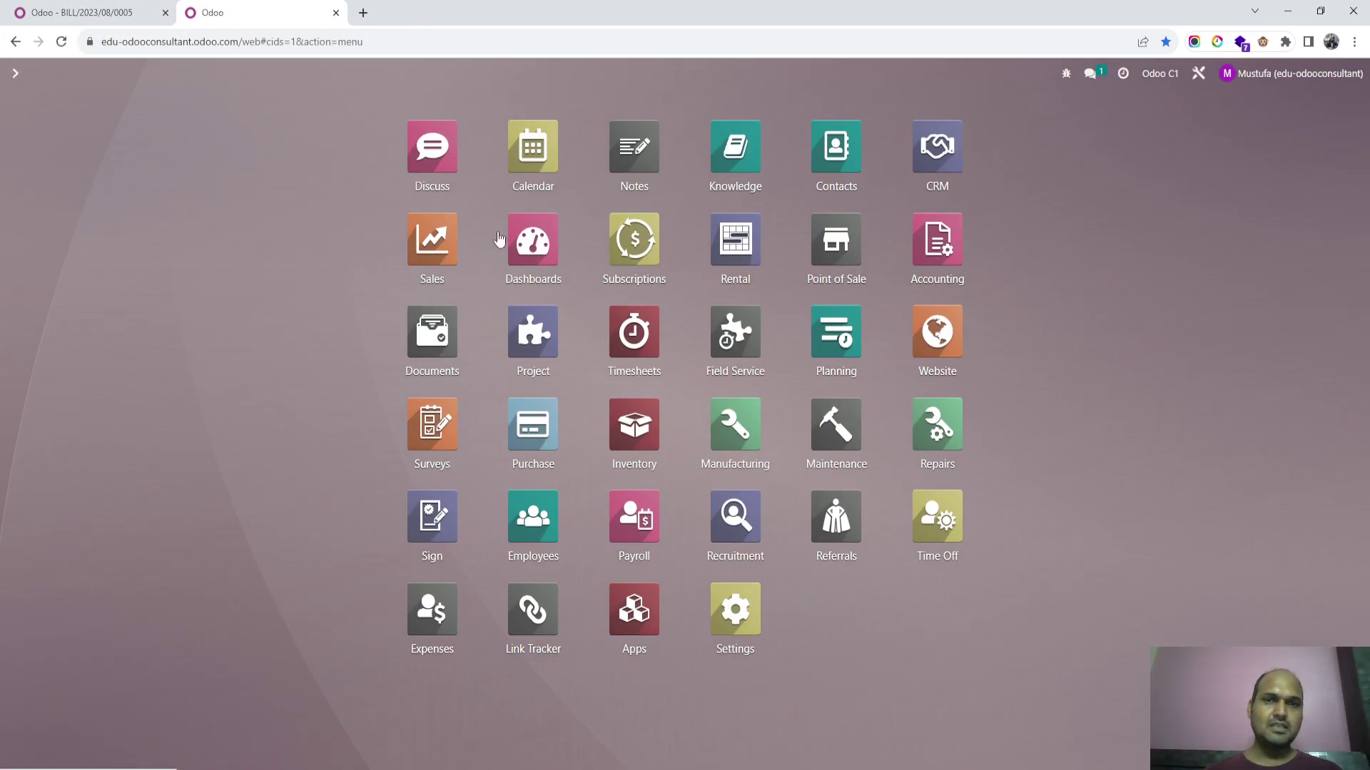
text(purc)
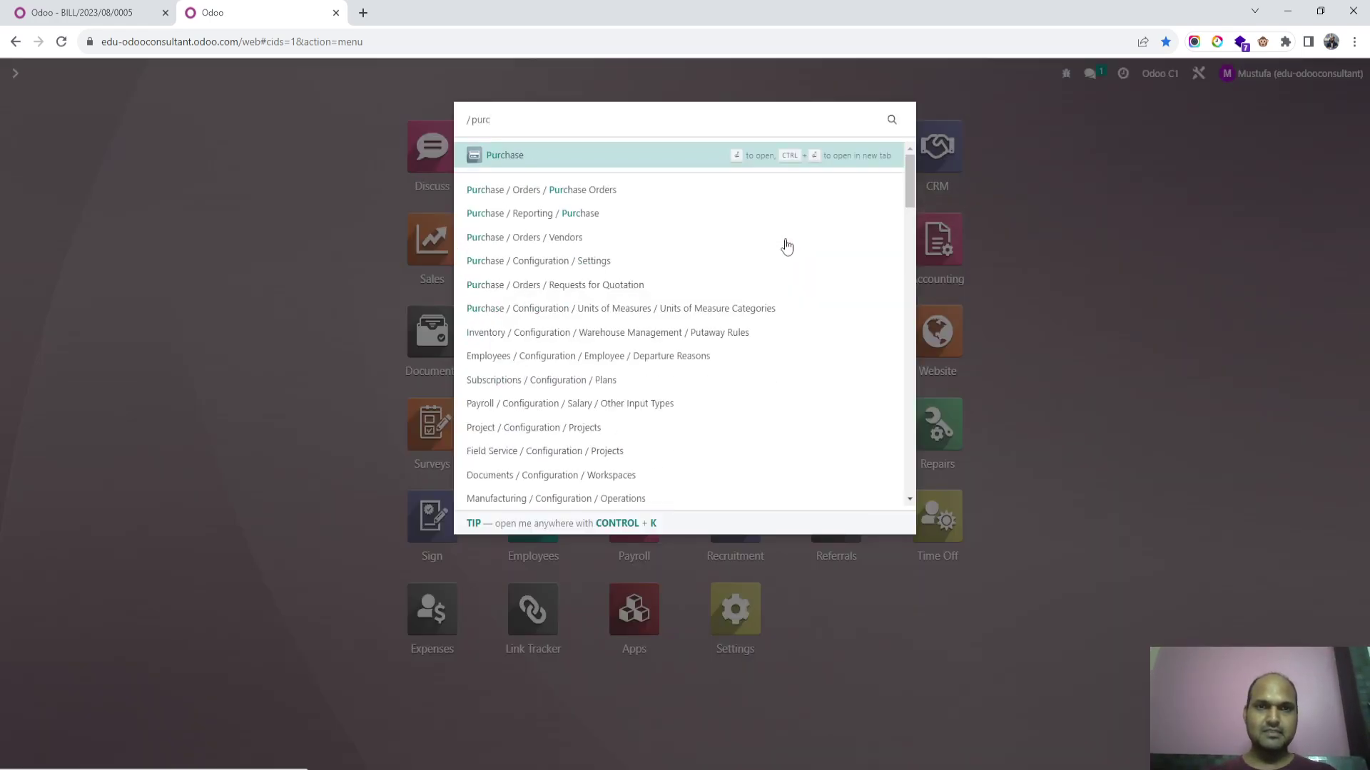
key(Return)
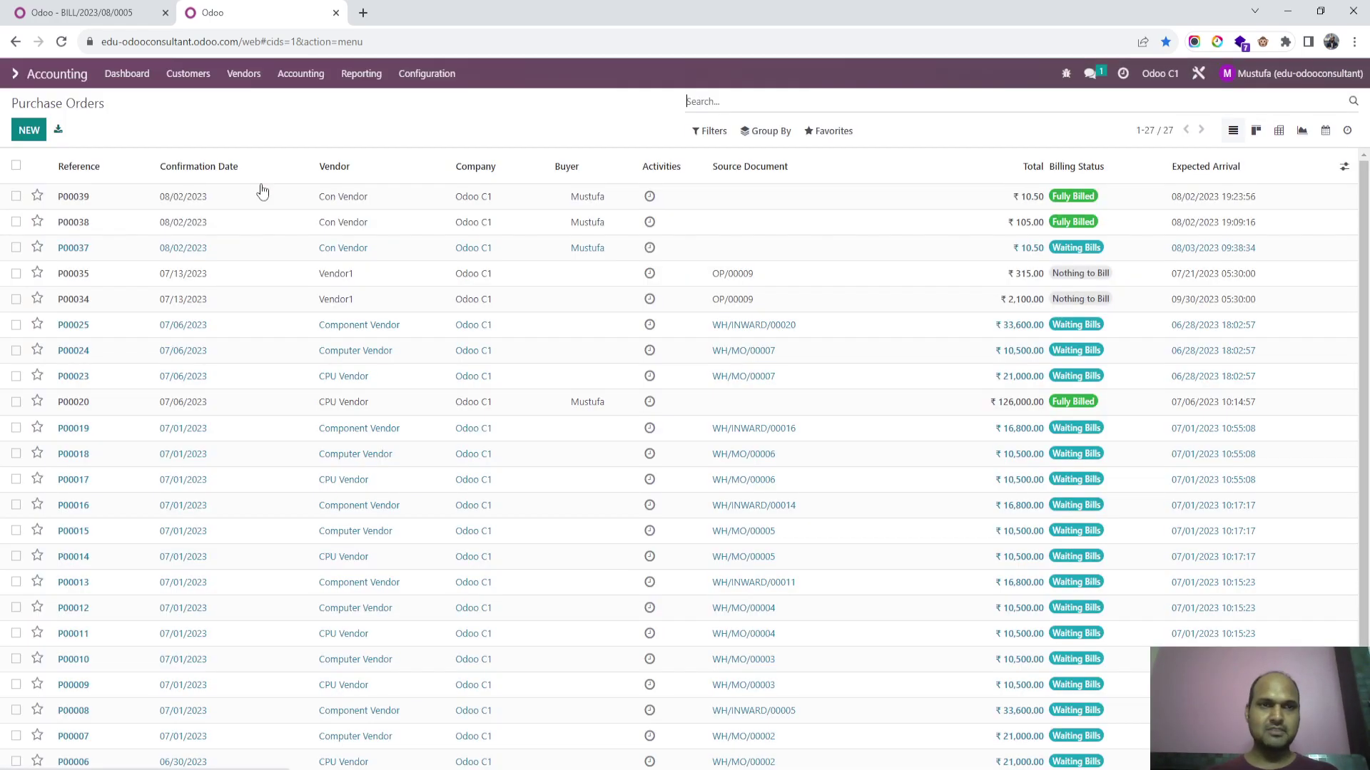
click(23, 130)
text(con)
click(217, 266)
- Add 5 units of product Con2 to the request for quotation and confirm it as a purchase order
click(77, 405)
text(con)
click(65, 427)
click(284, 406)
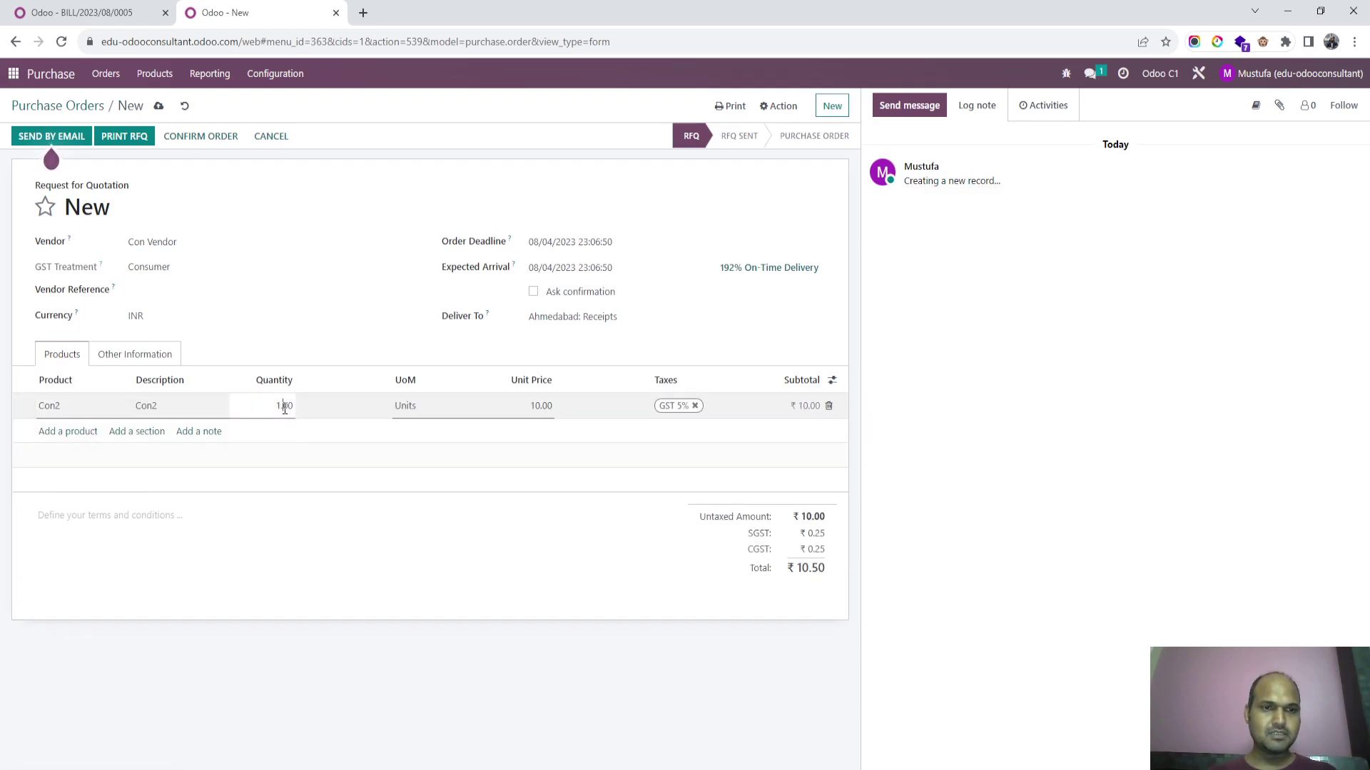
key(Tab)
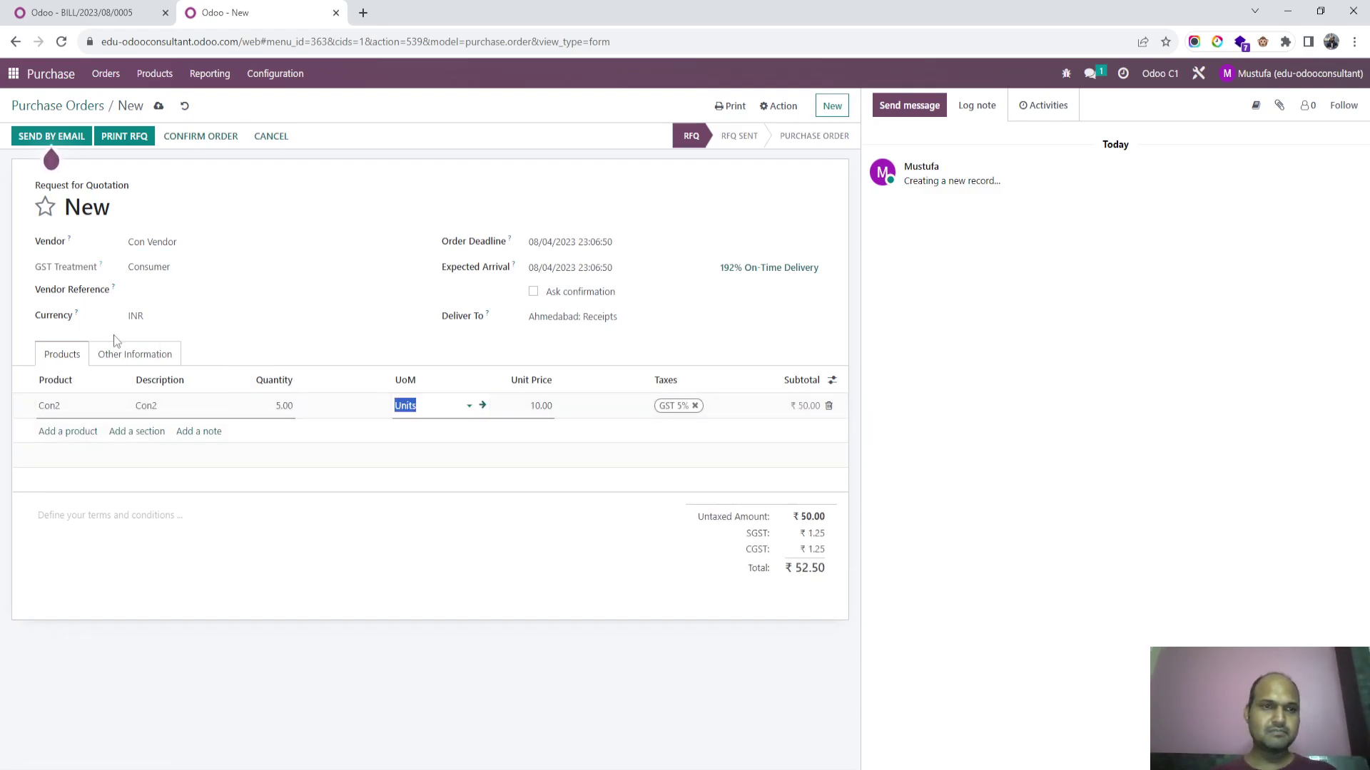
click(123, 357)
click(190, 137)
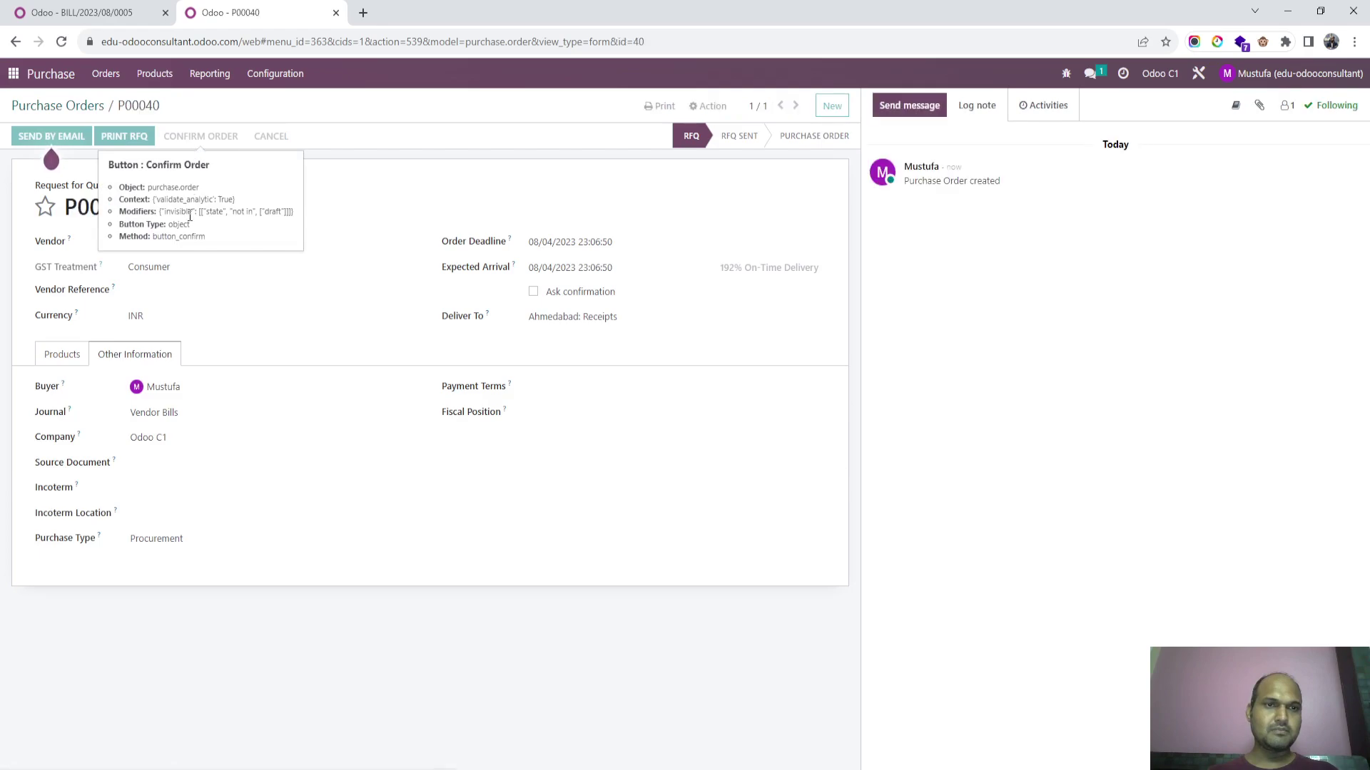
- Assign Con Vendor as owner on the purchase order's receipt and validate it with all 5 units received
click(789, 176)
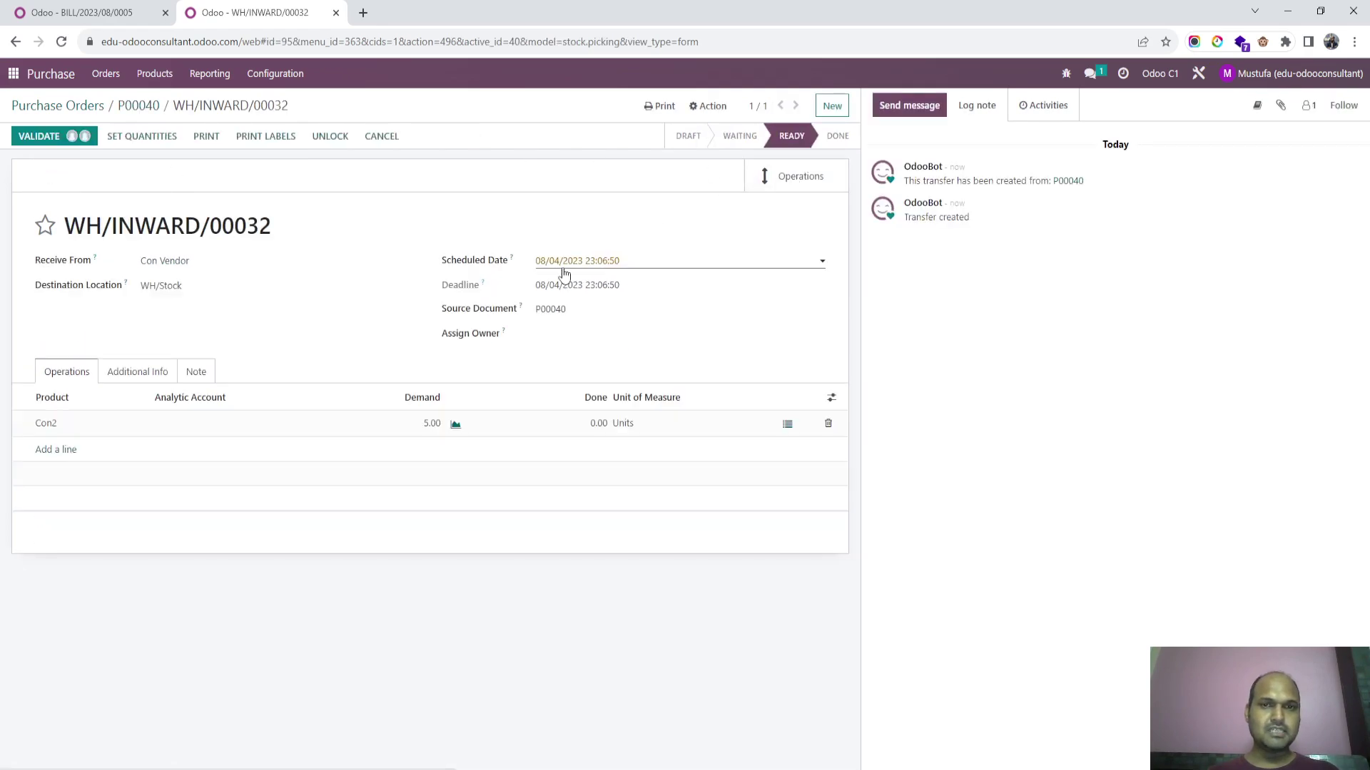
click(557, 335)
text(con)
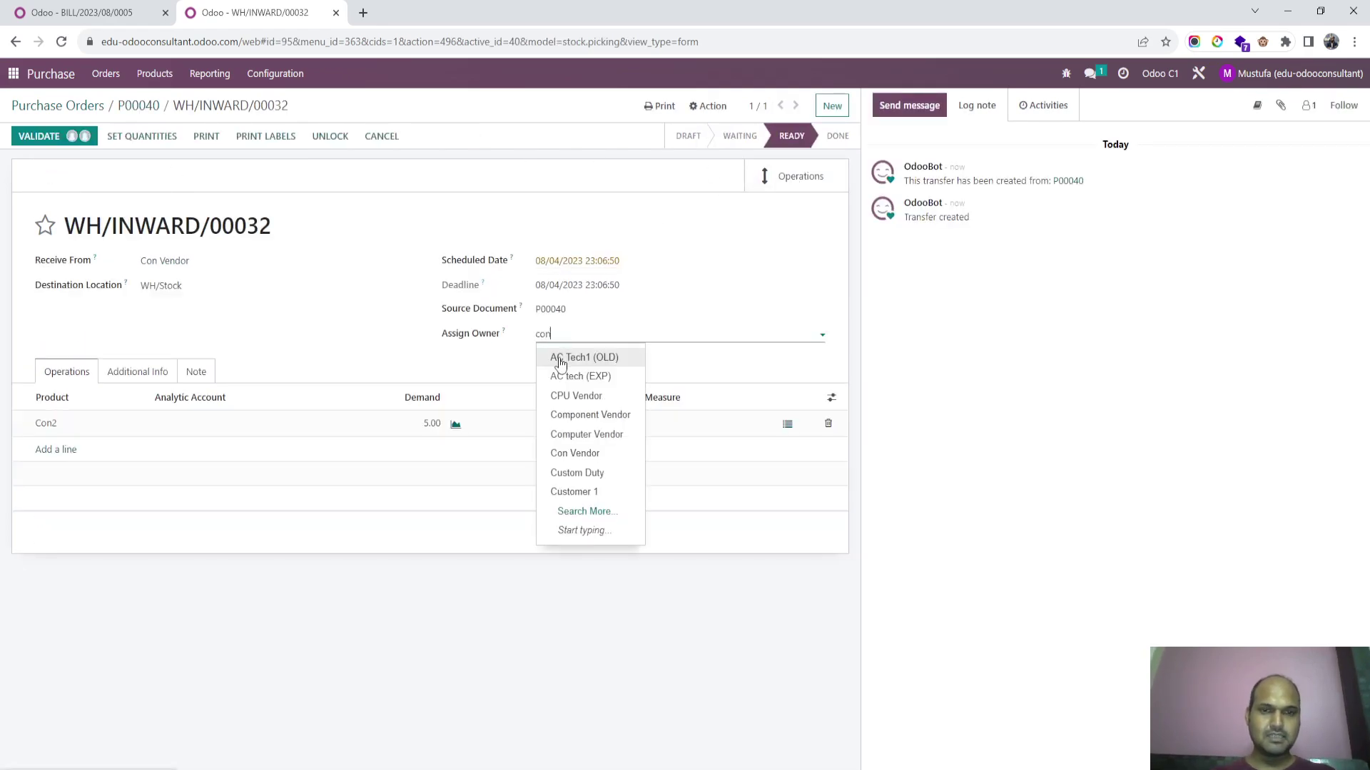
click(580, 364)
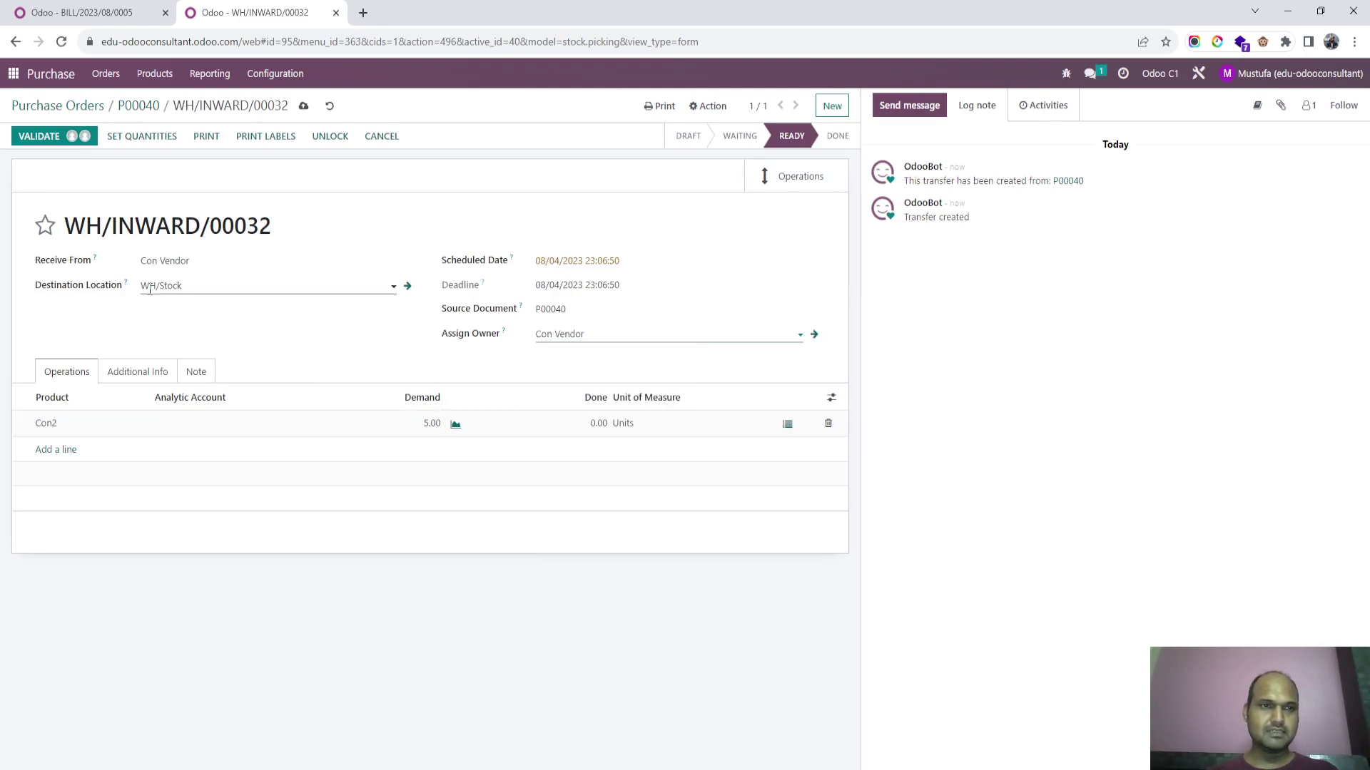
click(128, 139)
click(43, 137)
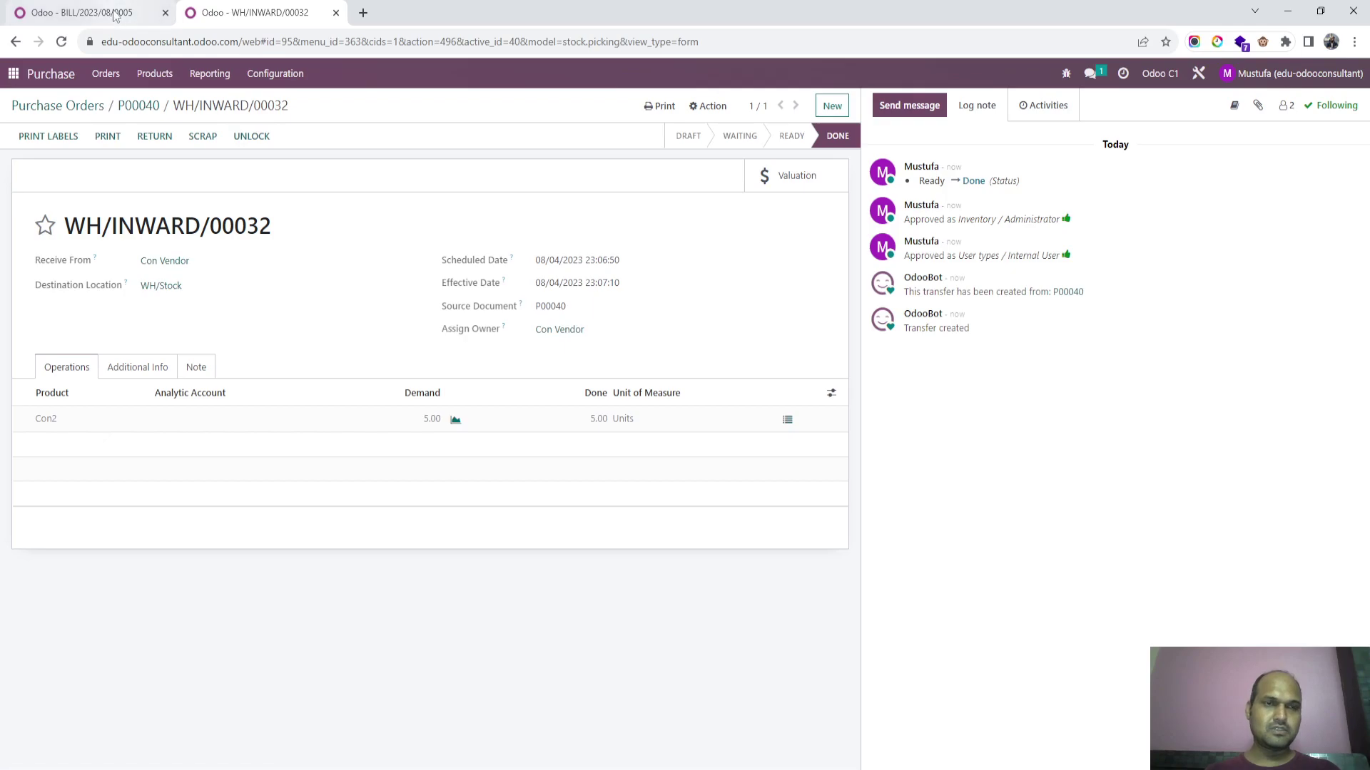
- Open the General Ledger and expand accounts 100311 Stock Received but not Billed and 100310 Inventories to check for receipt entries
click(59, 14)
click(360, 74)
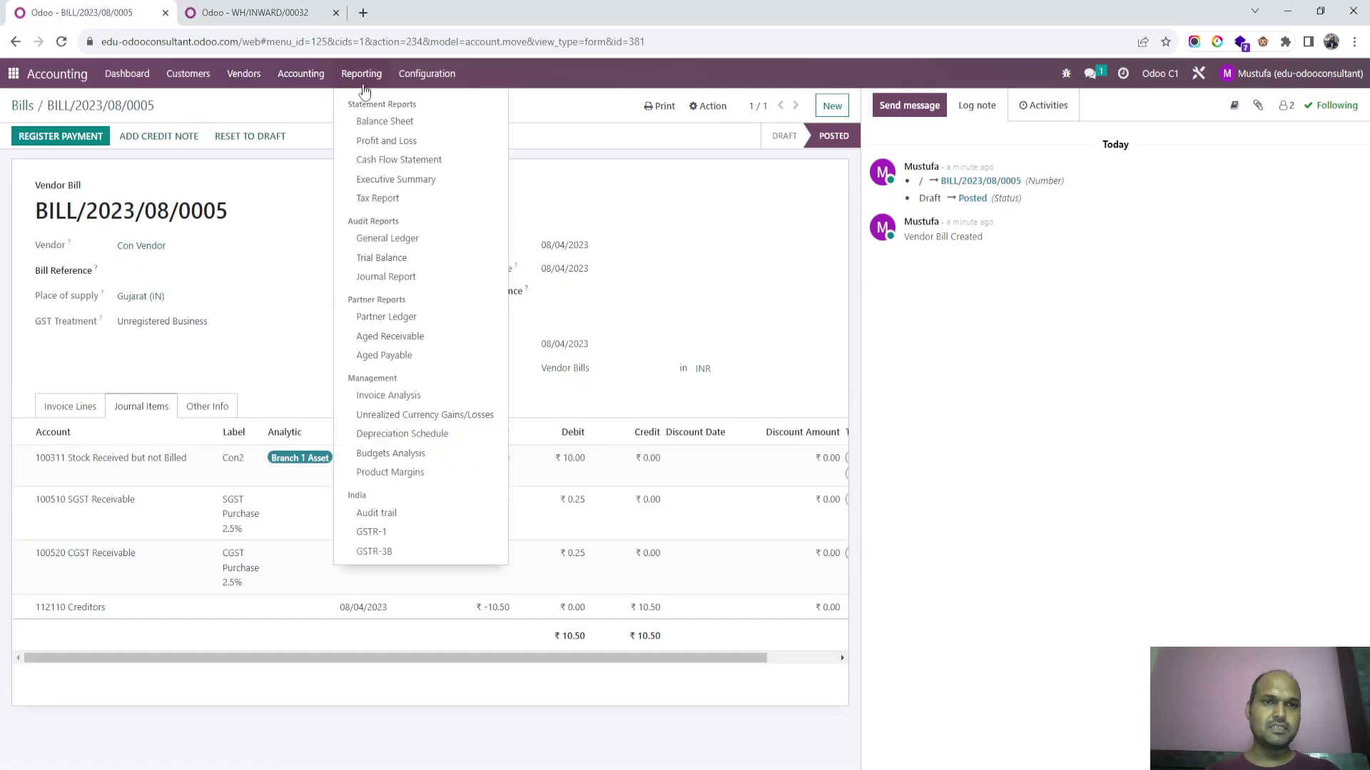
click(404, 243)
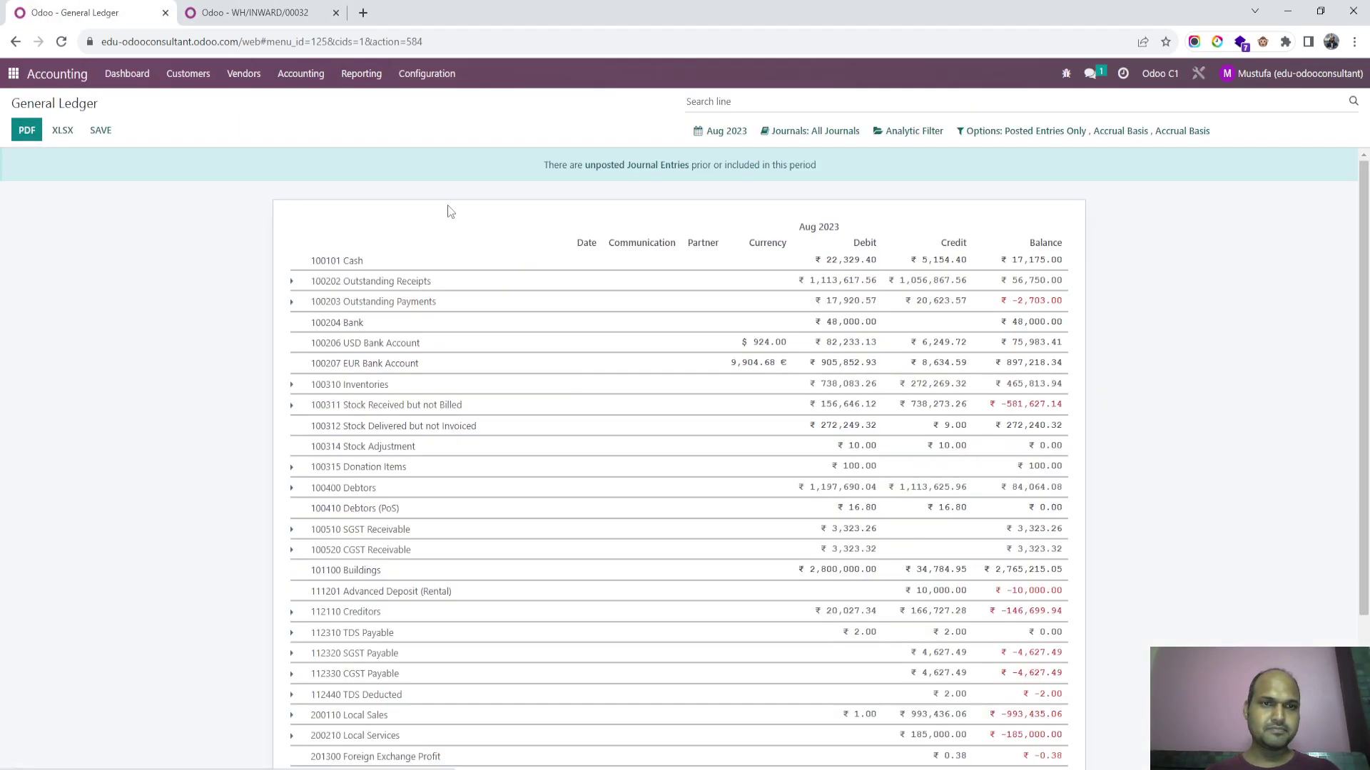
click(404, 403)
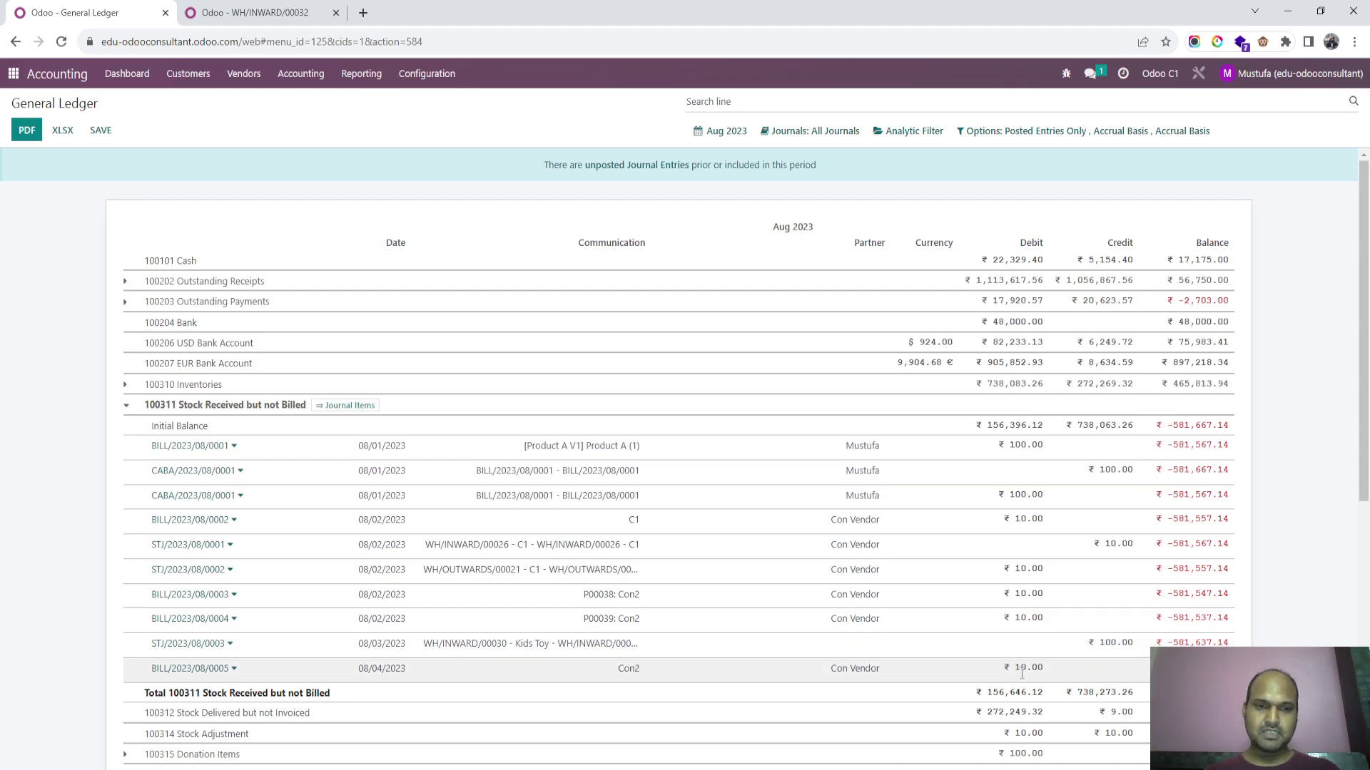
scroll(429, 642, down, 2)
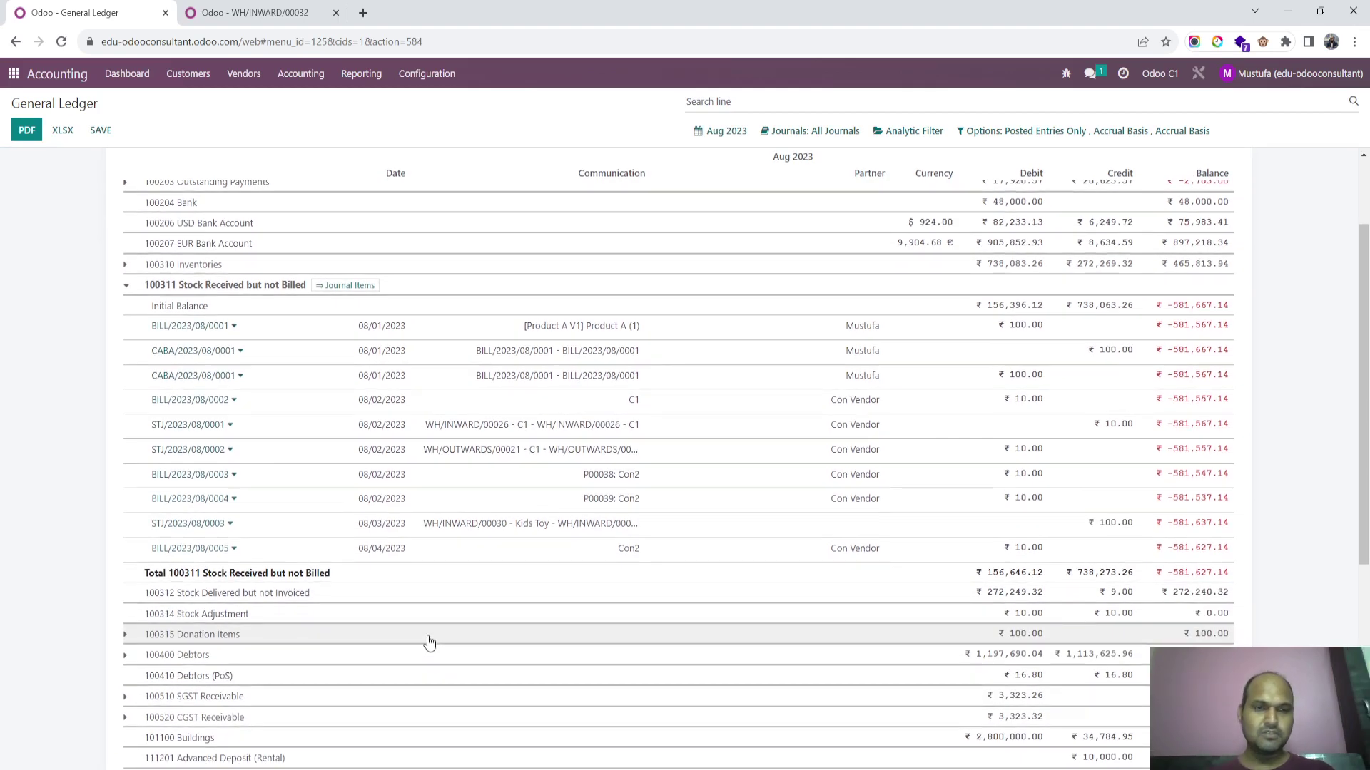
click(213, 265)
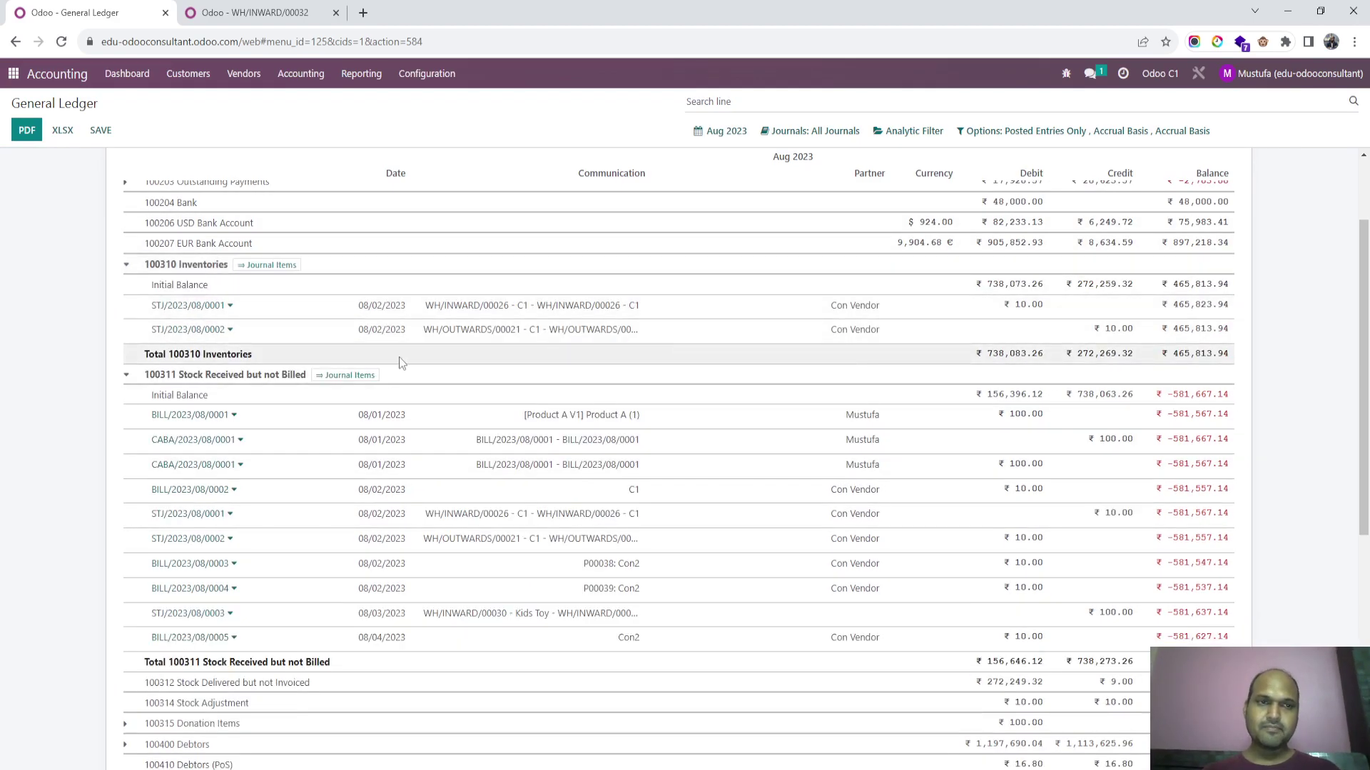
- Check the stock valuation of receipt WH/INWARD/00032, then return to its purchase order and recheck the General Ledger
click(254, 12)
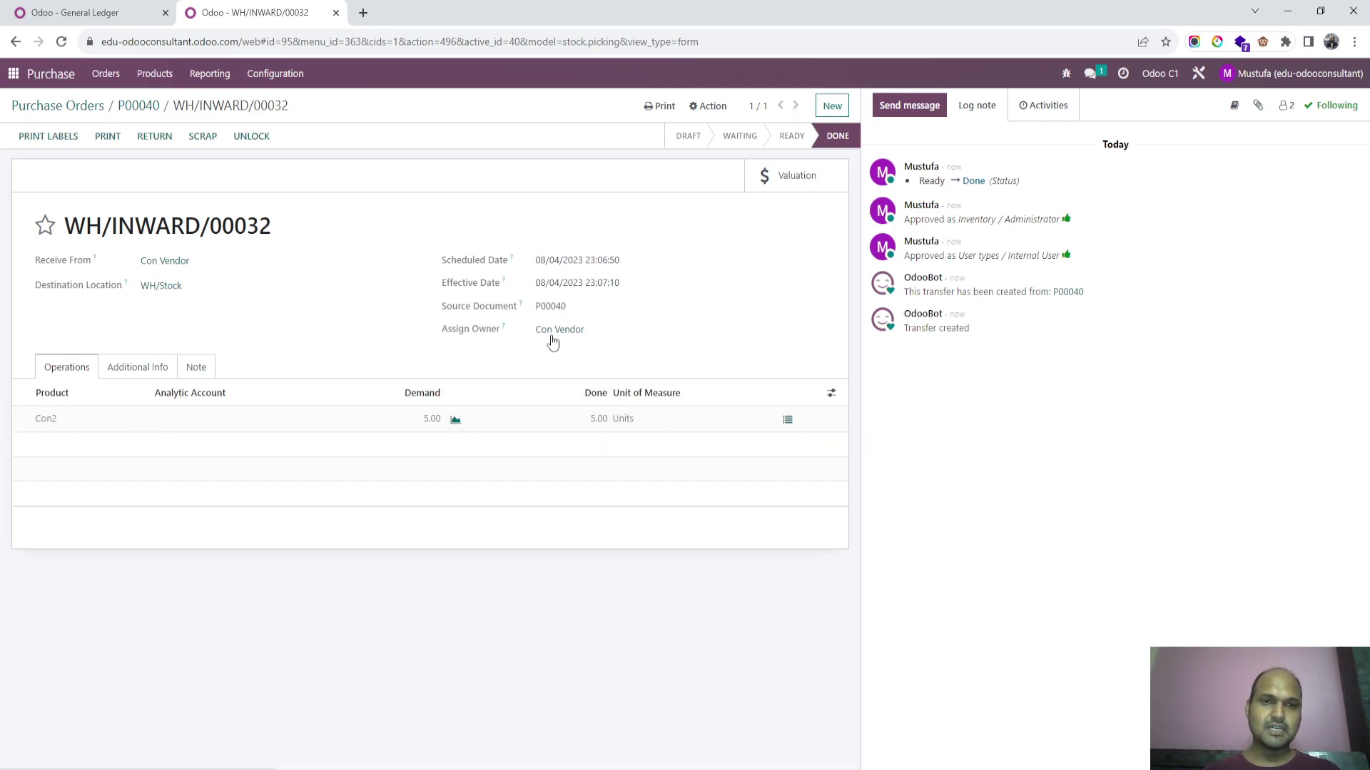
click(778, 184)
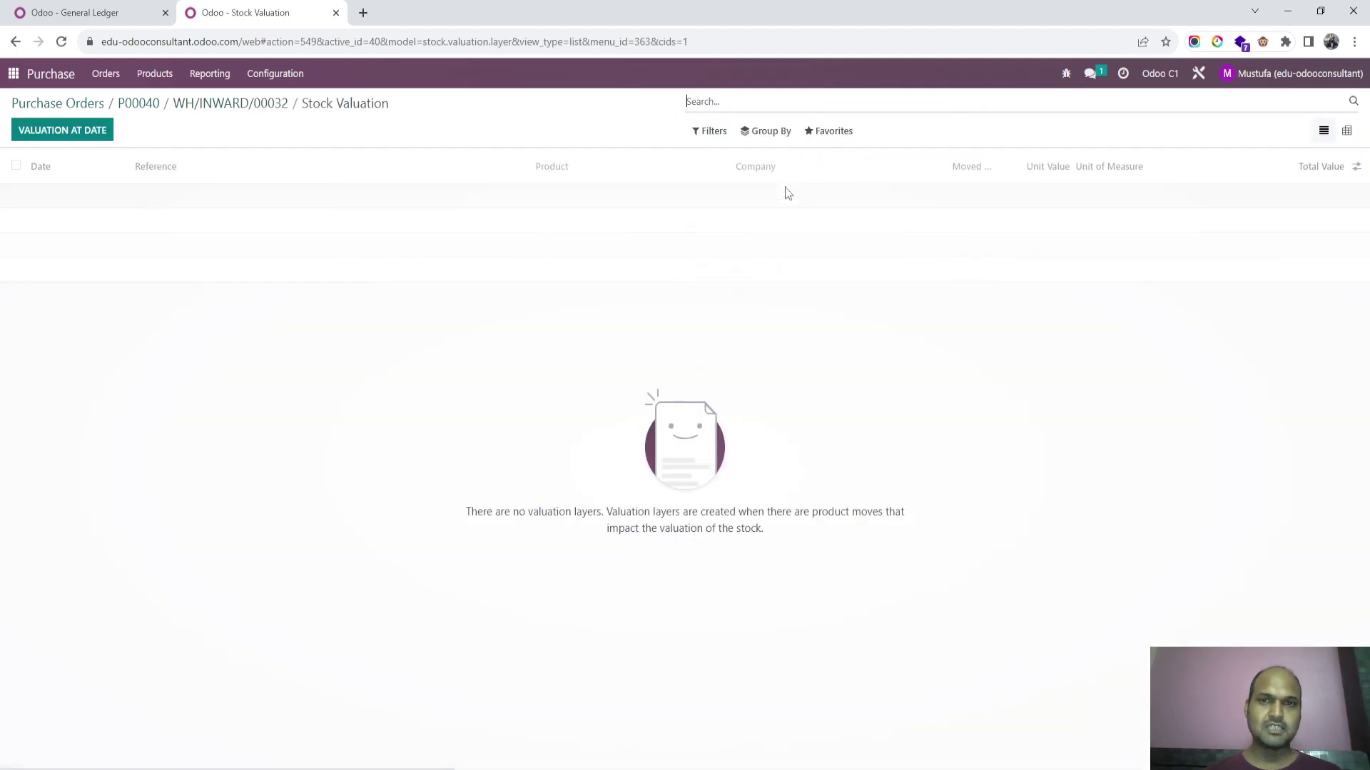
click(143, 107)
click(85, 13)
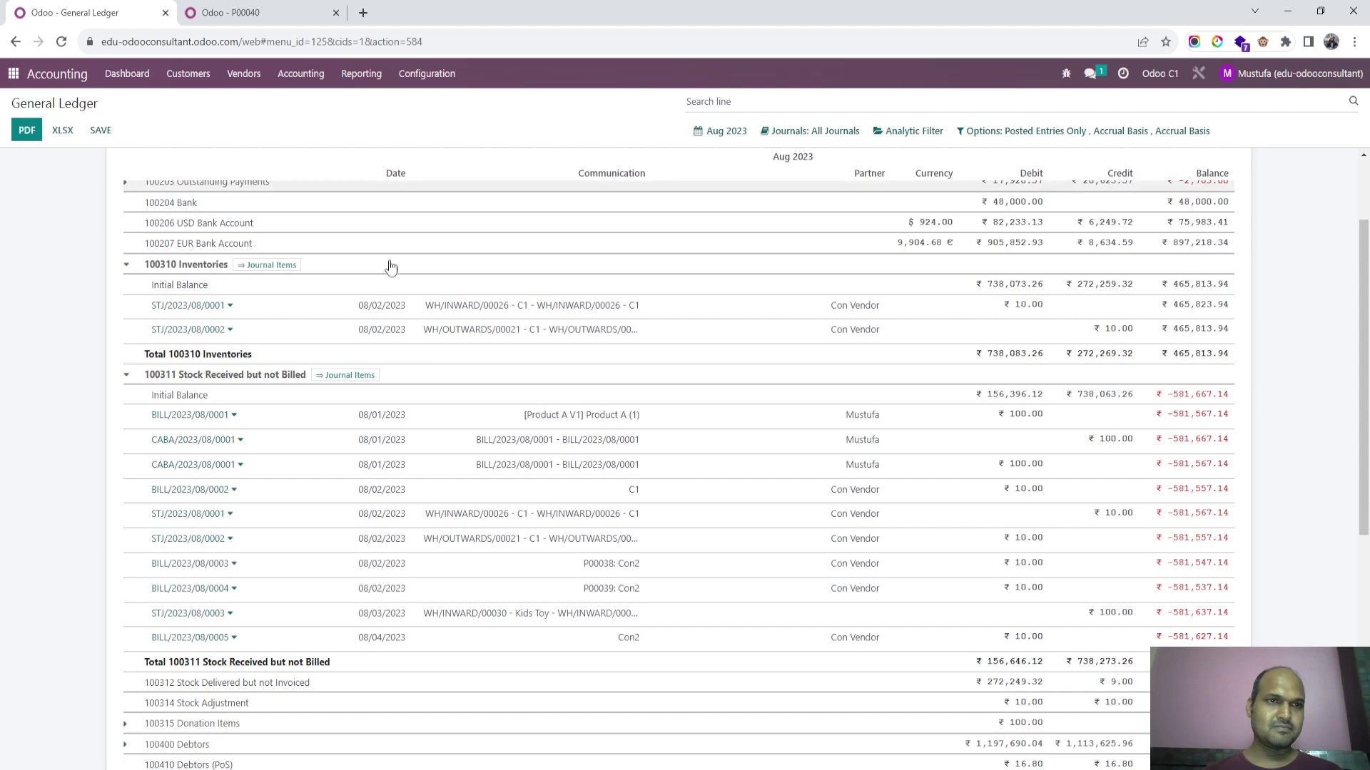
- Start a new sales quotation for Customer 4
click(252, 14)
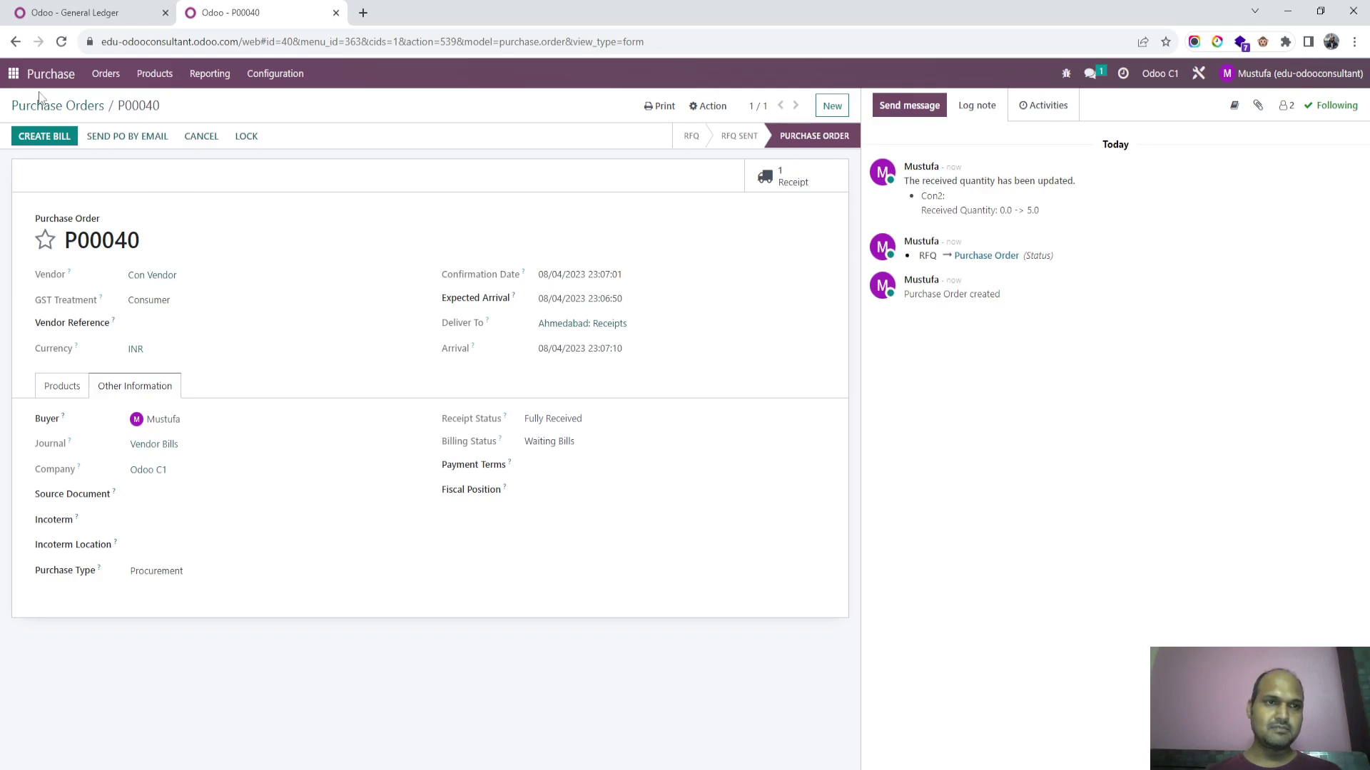
click(13, 74)
text(sa)
key(Escape)
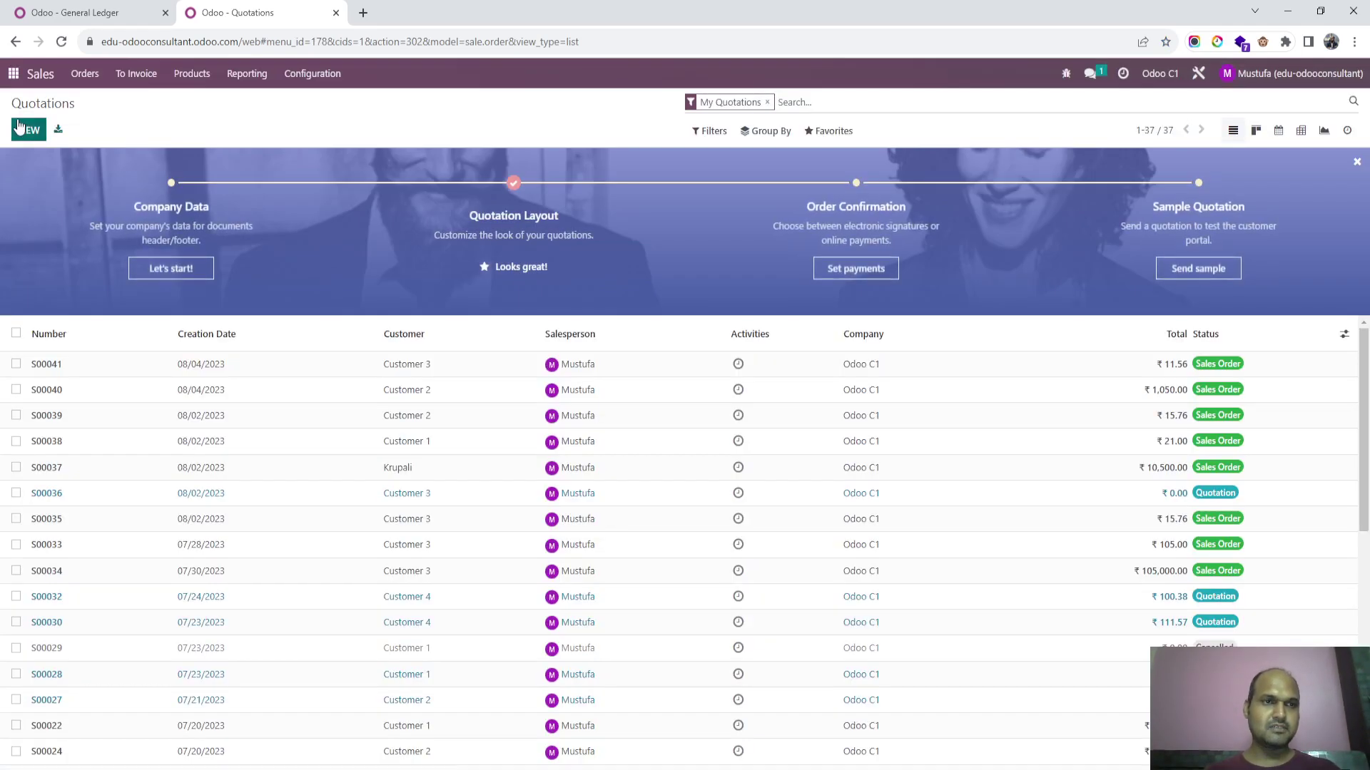
click(27, 130)
text(cus)
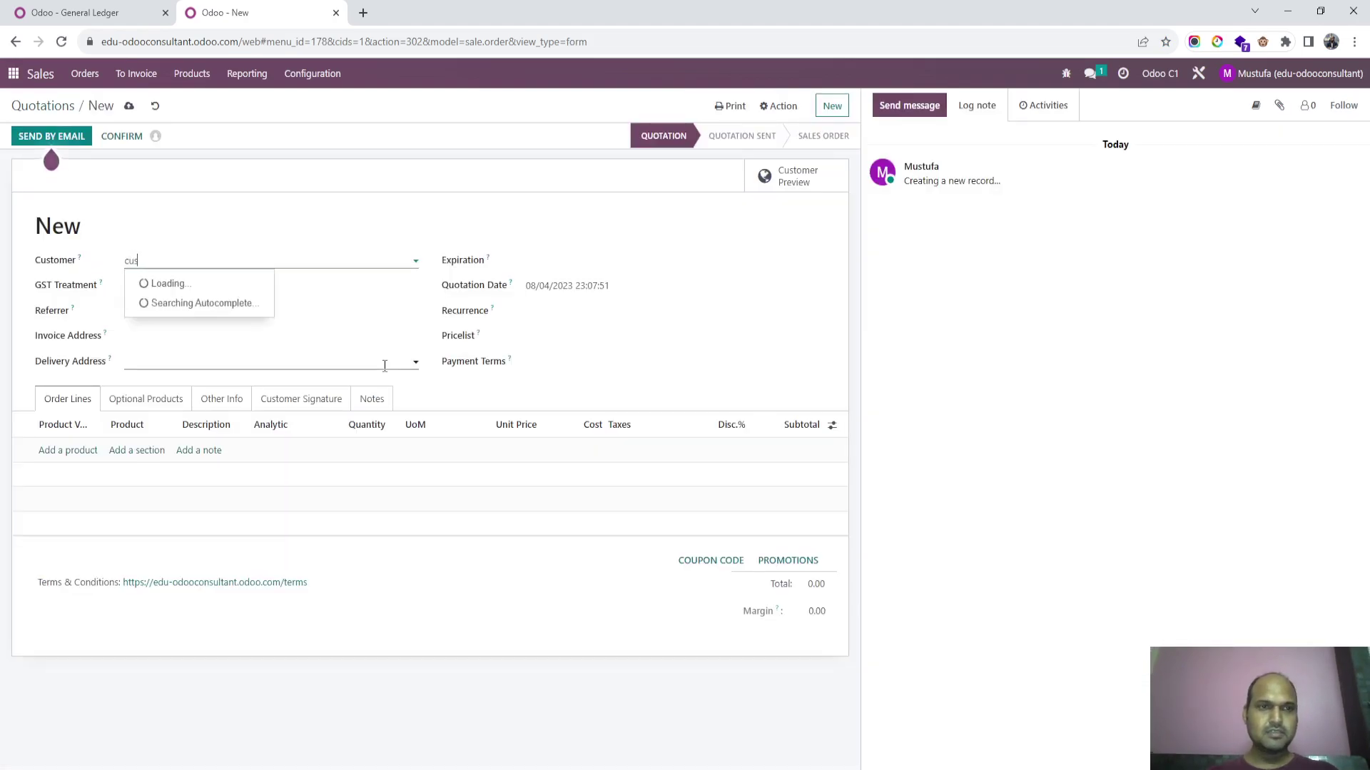
click(232, 358)
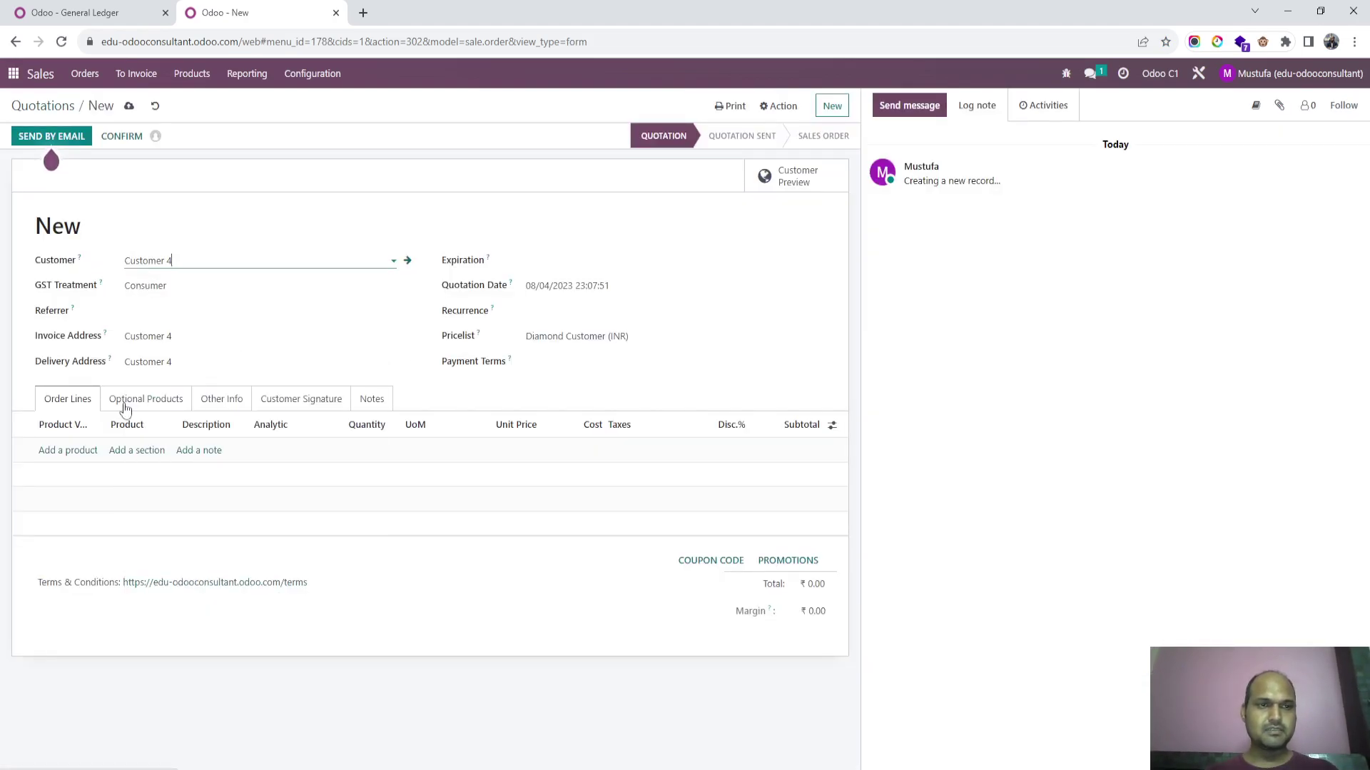
- Add product Con2 to the quotation's order lines and confirm it as a sales order
click(66, 451)
text(cor)
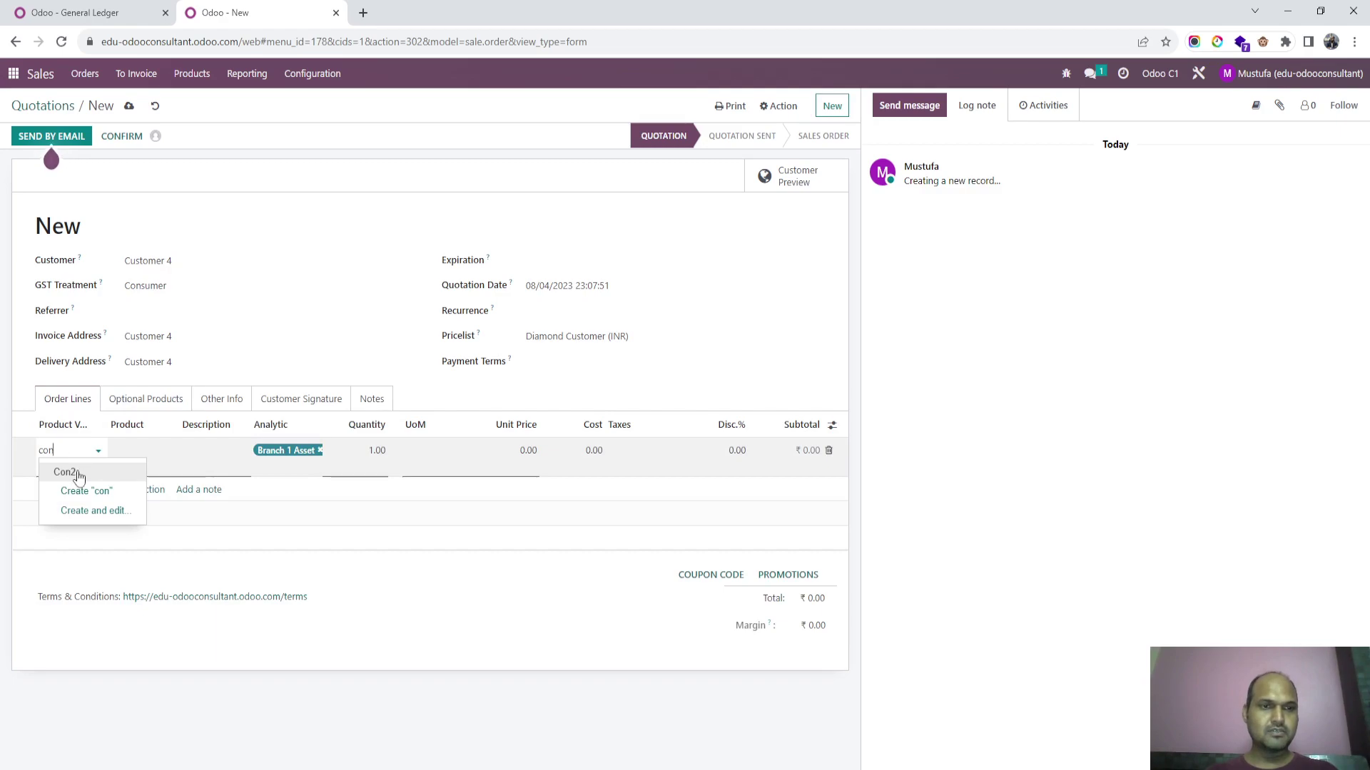
click(66, 473)
click(132, 135)
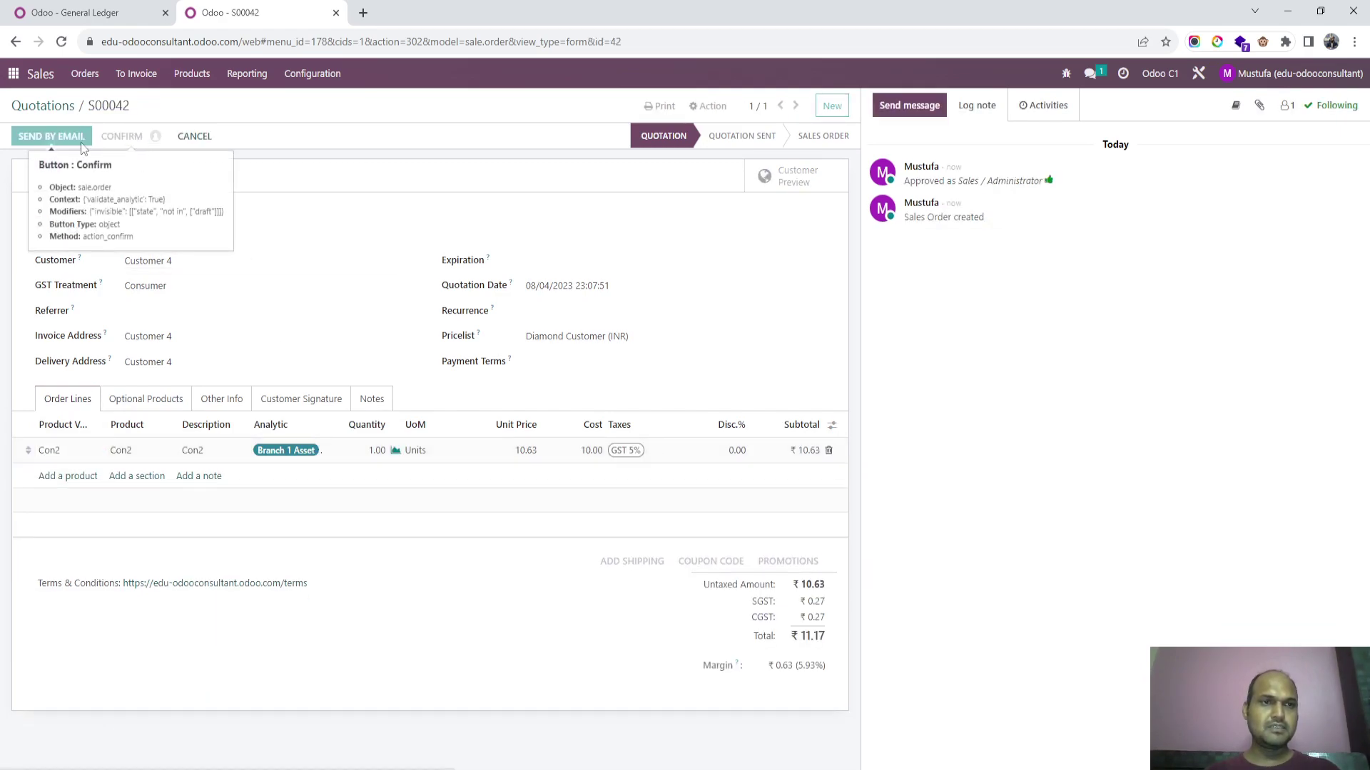
- Check availability on the sales order's pick transfer WH/PICK/00024, fill in the done quantity and validate it
click(713, 188)
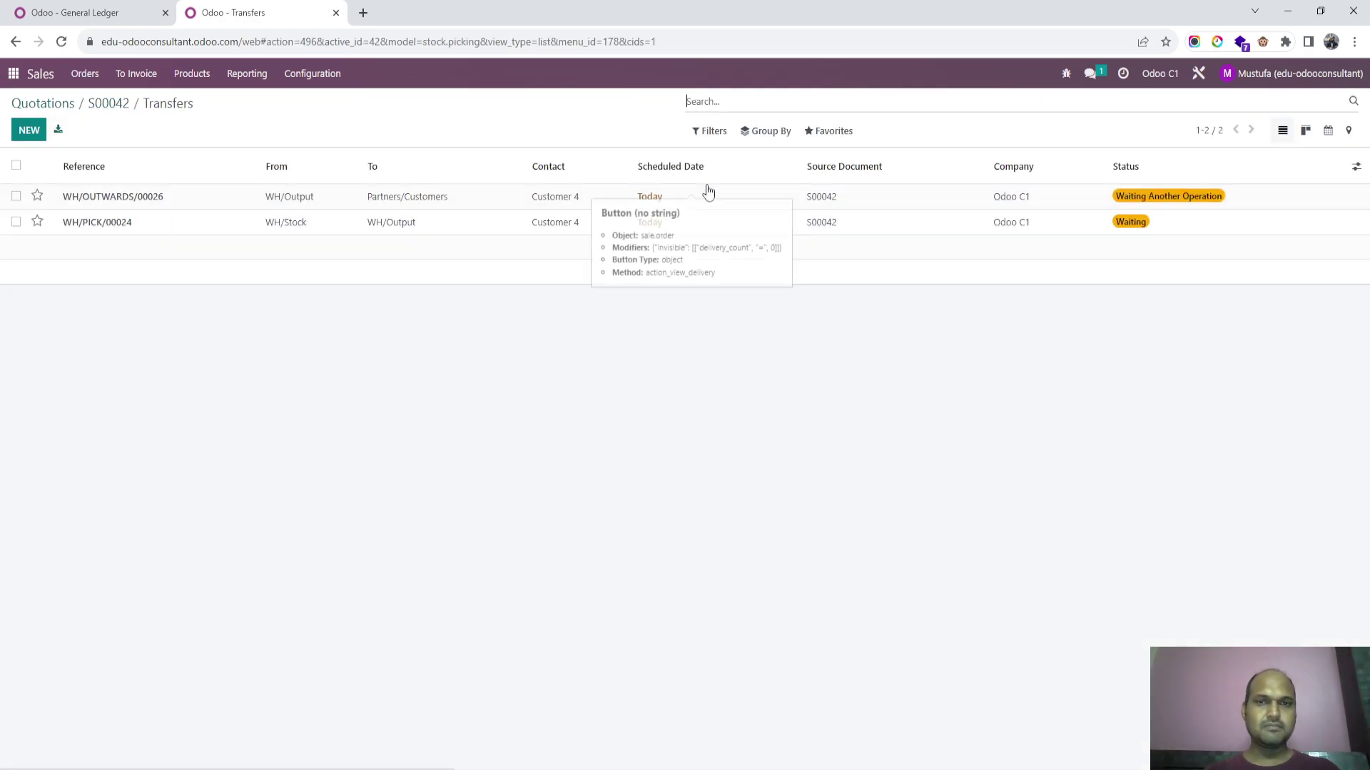
click(567, 225)
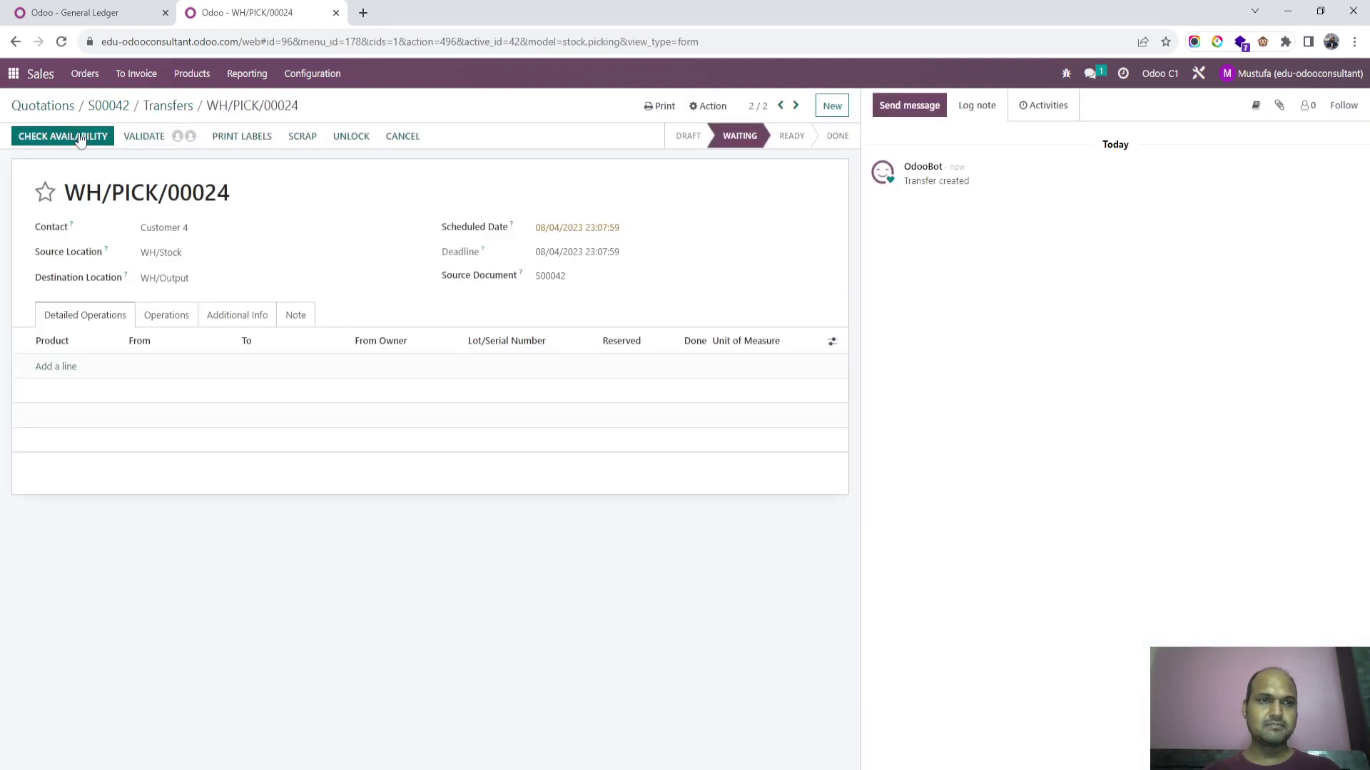
click(100, 137)
click(144, 139)
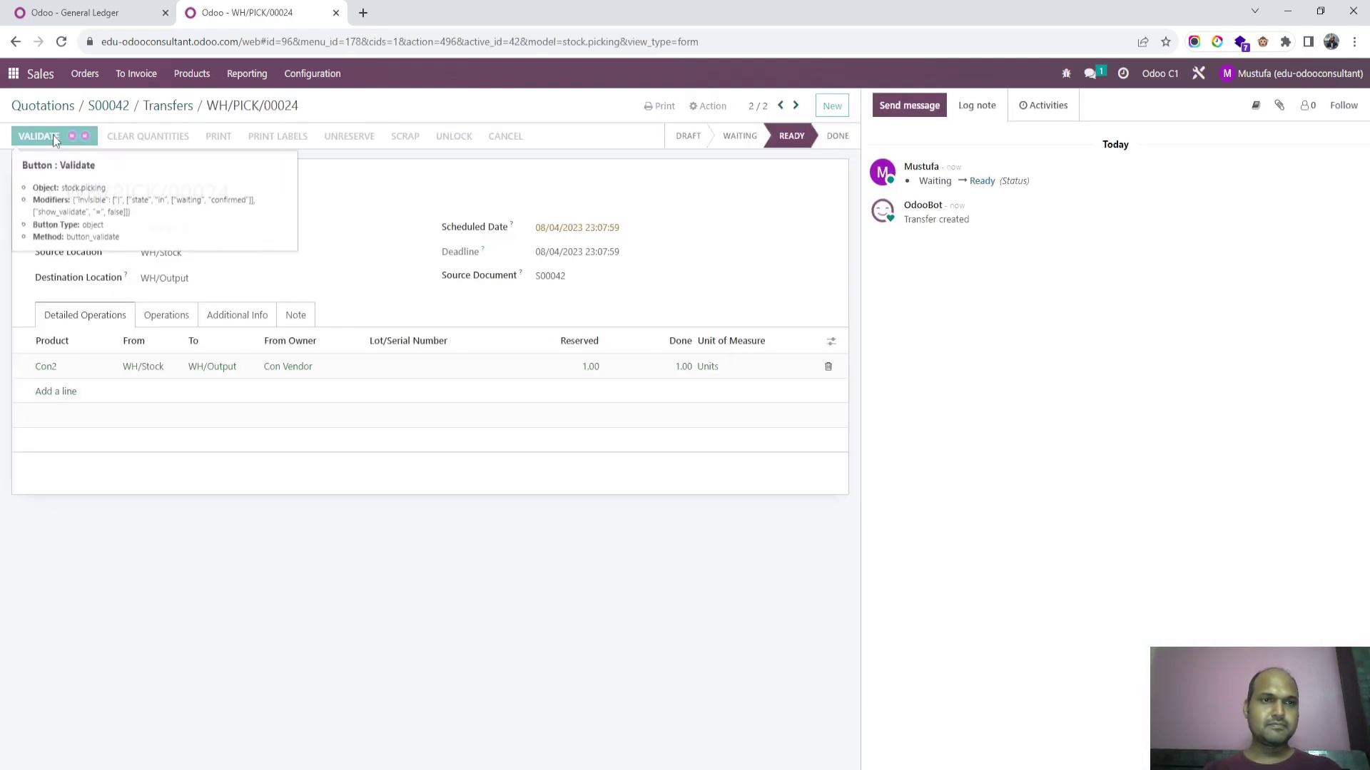
click(52, 135)
- Set the done quantity on outgoing delivery WH/OUTWARDS/00026, validate it and return to sales order S00042
click(153, 106)
click(134, 197)
click(146, 138)
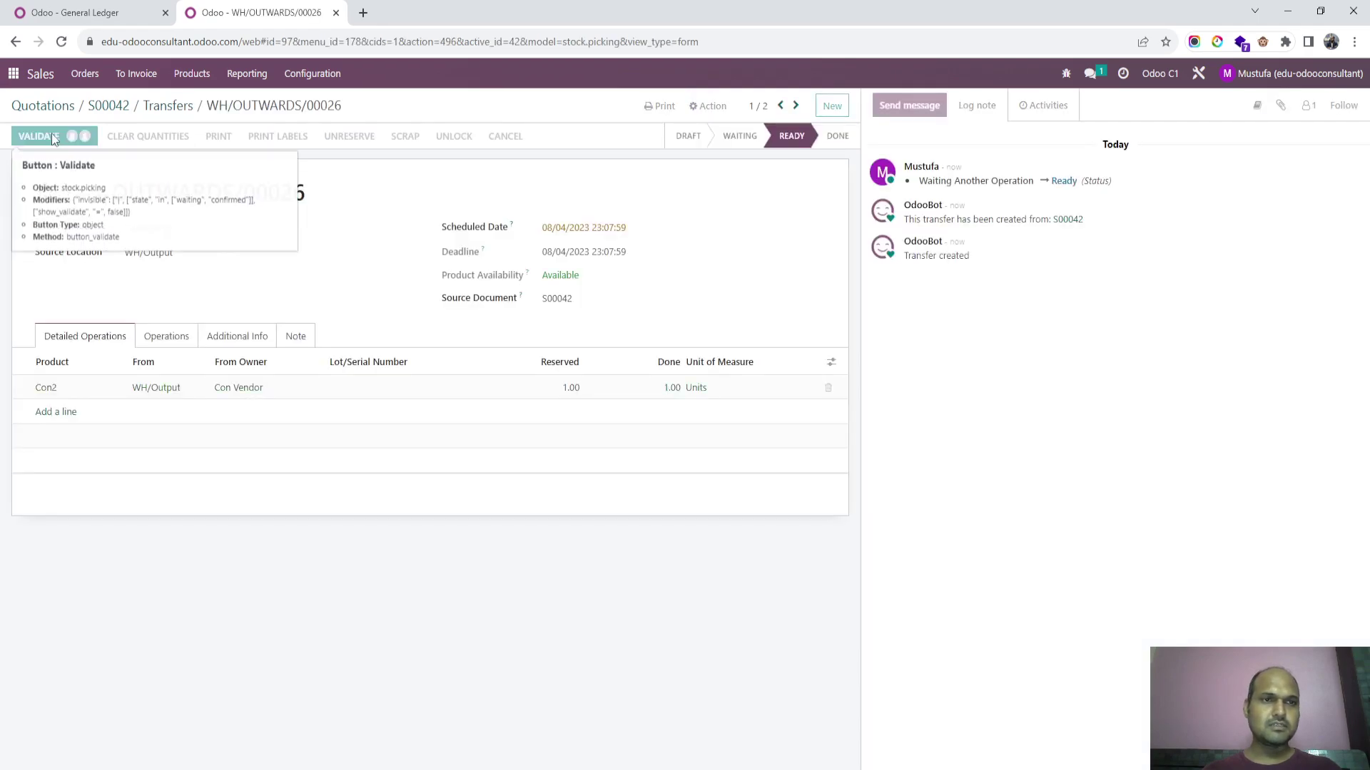
click(51, 135)
click(108, 106)
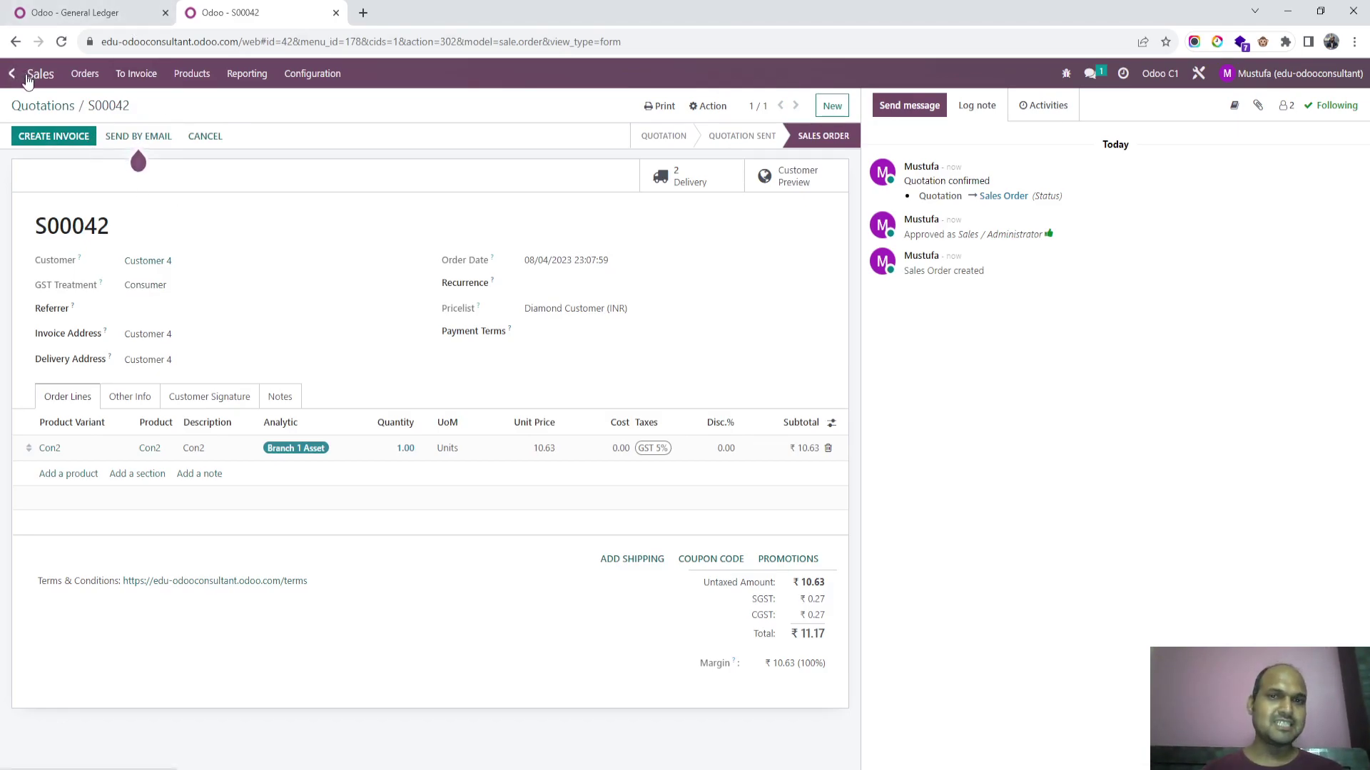
- Create a vendor bill from purchase order P00040 and set the billed quantity of Con2 to 1
click(4, 78)
text(pur)
key(Escape)
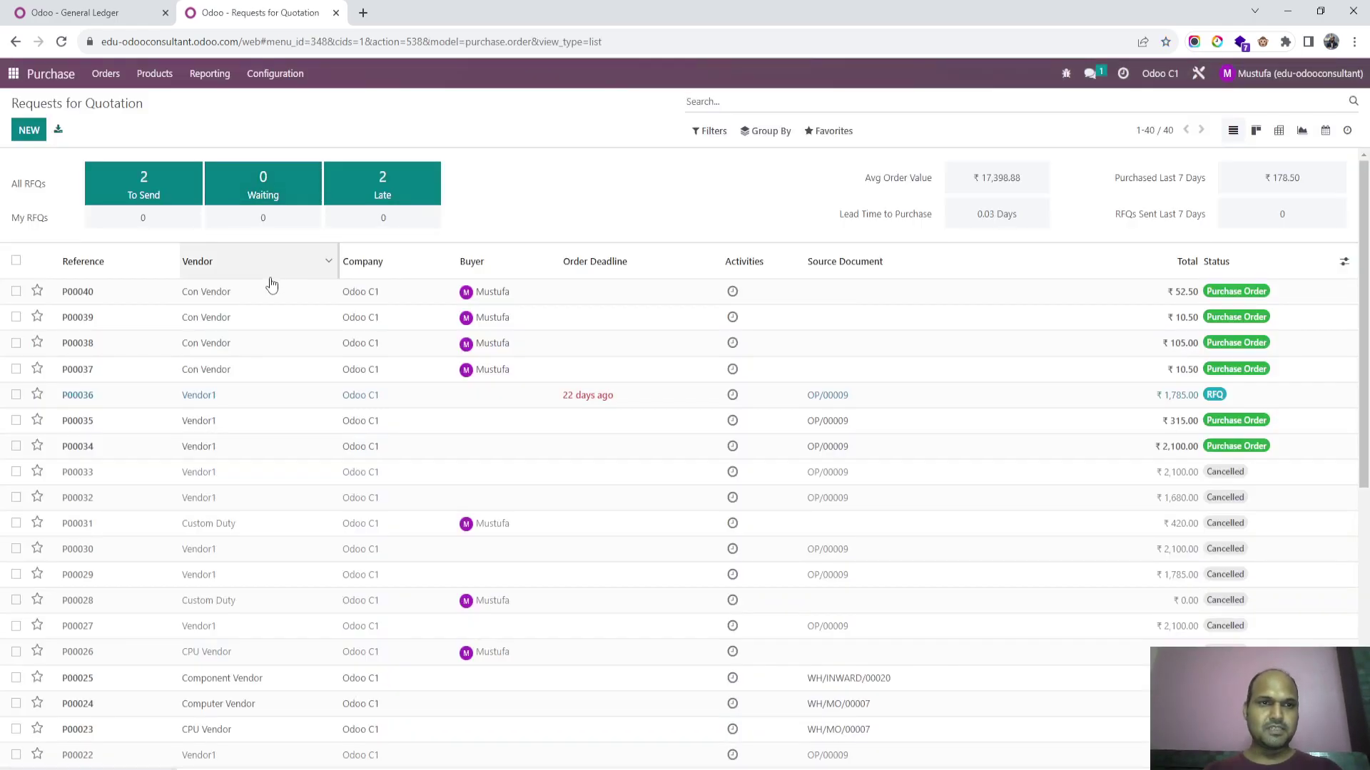
click(275, 293)
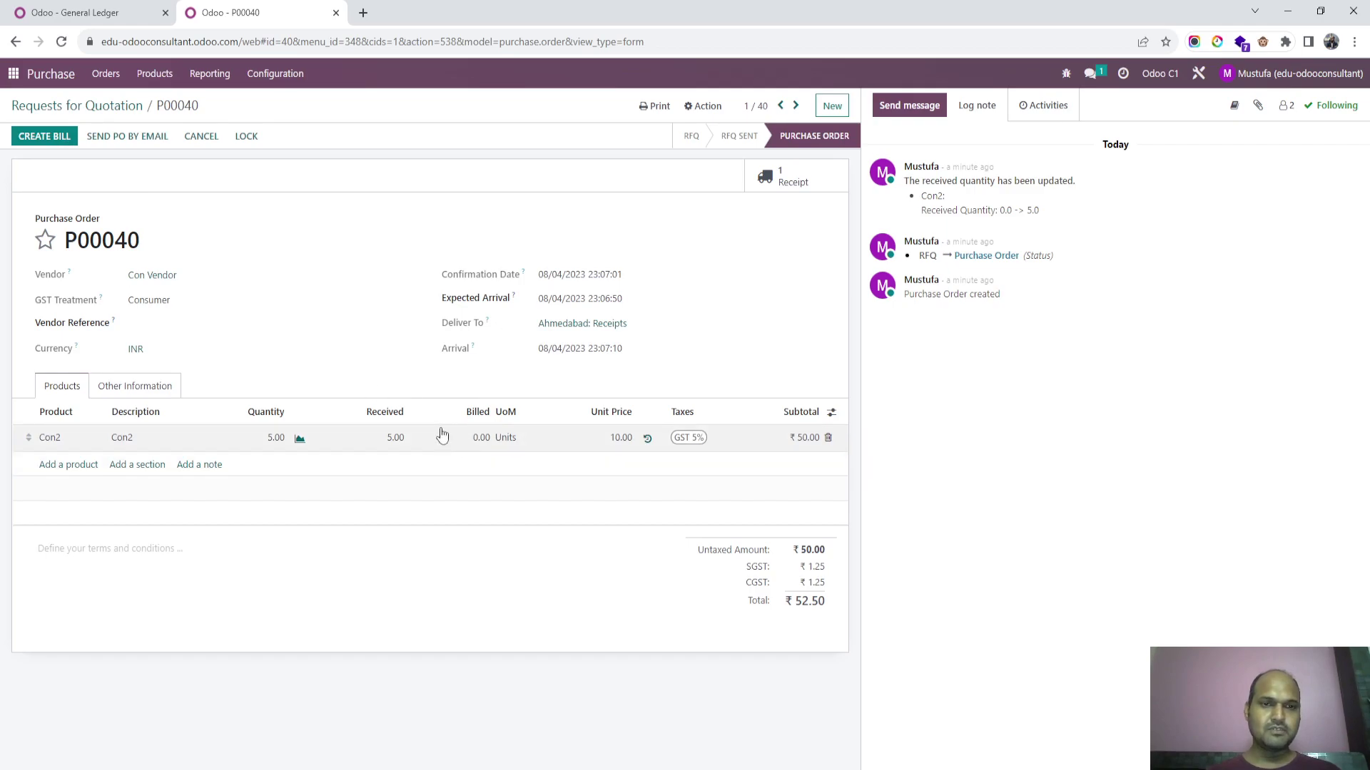
click(44, 136)
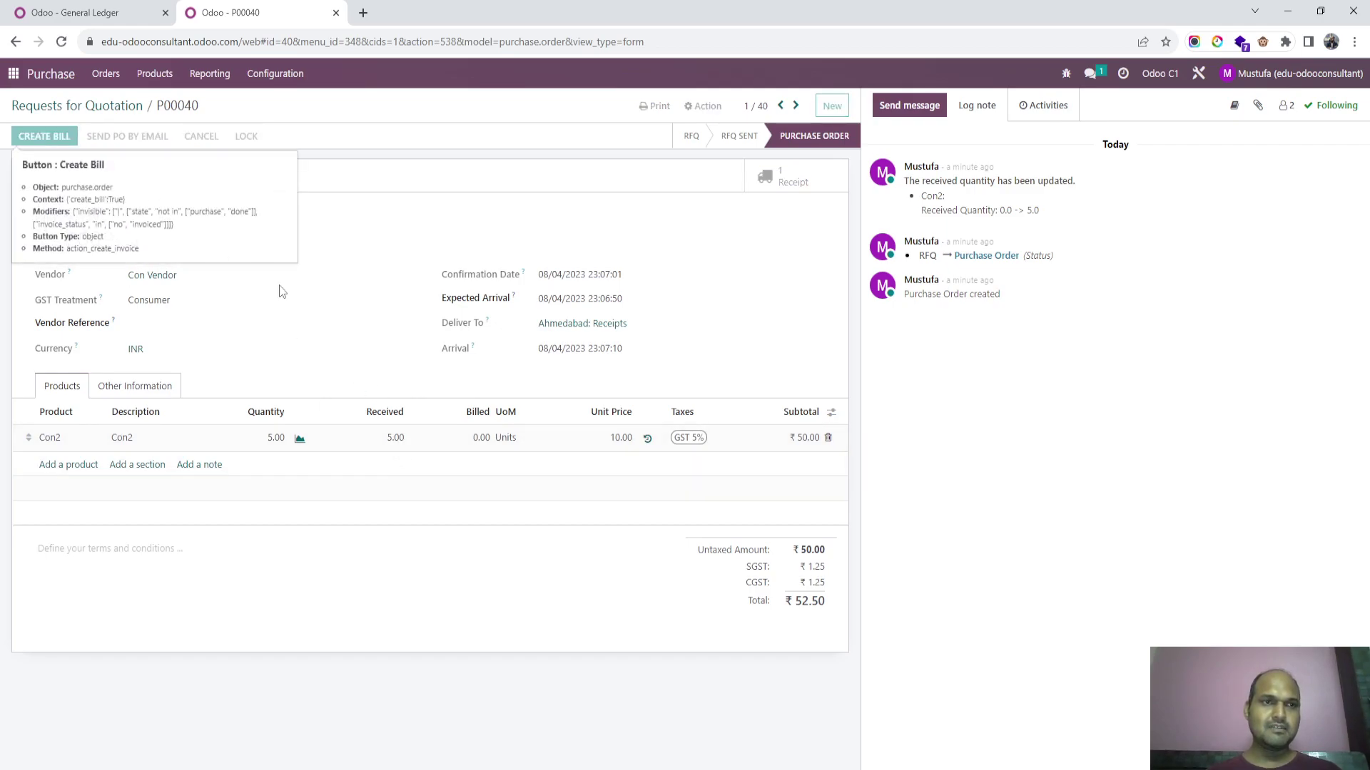
click(564, 507)
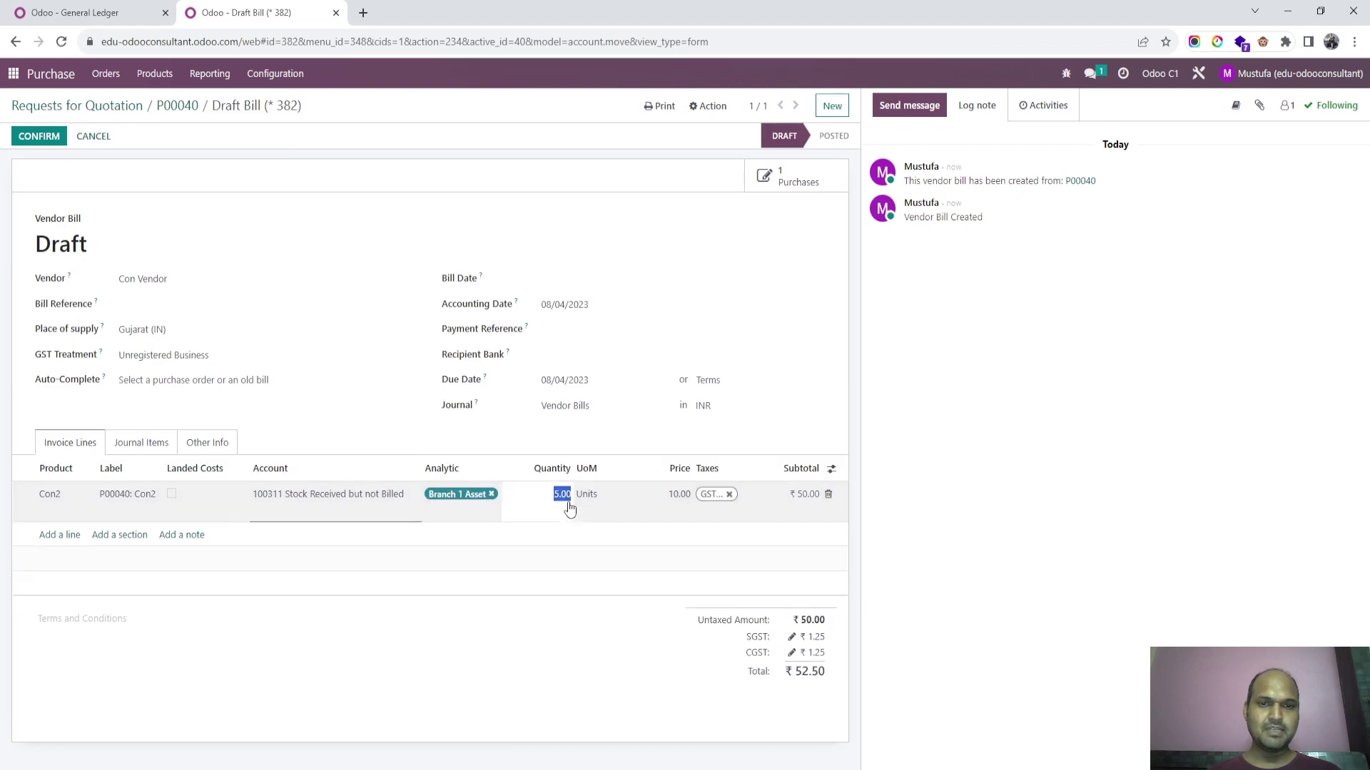
click(621, 439)
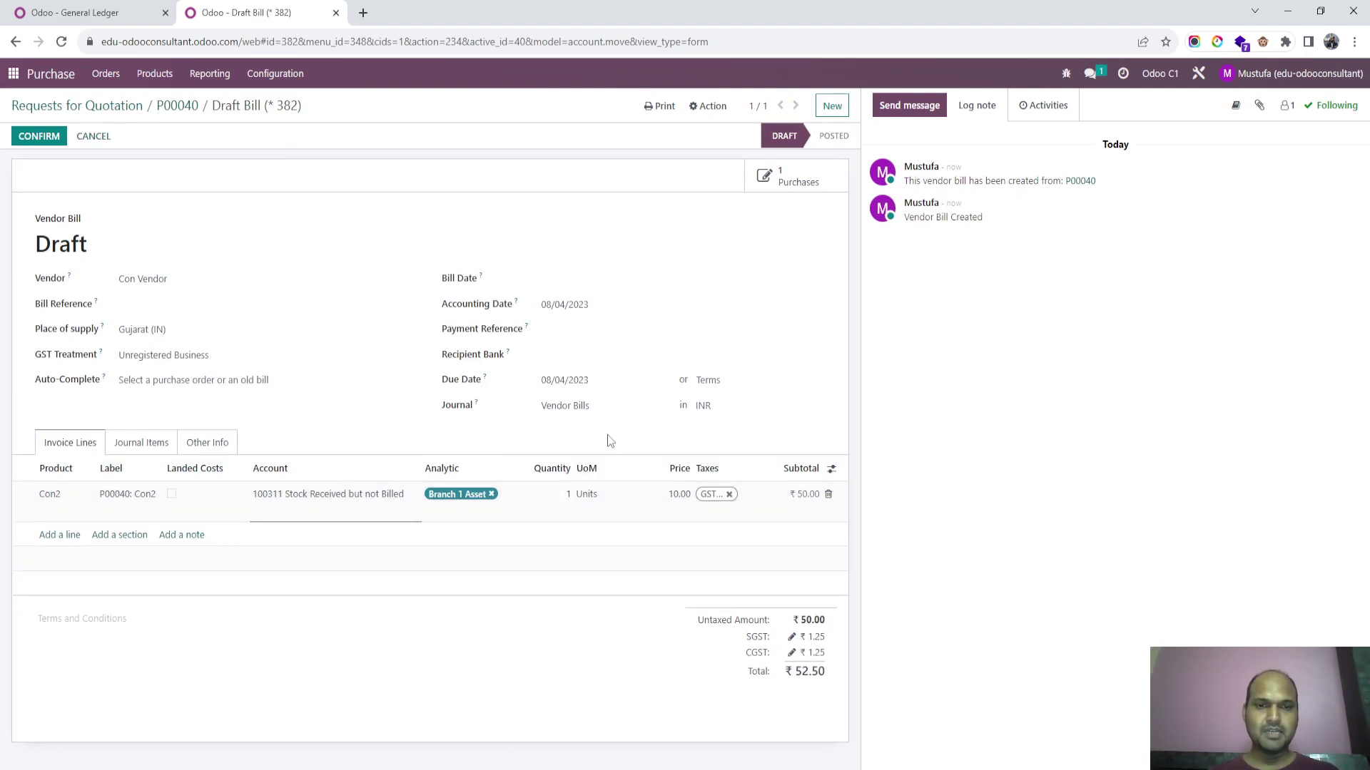
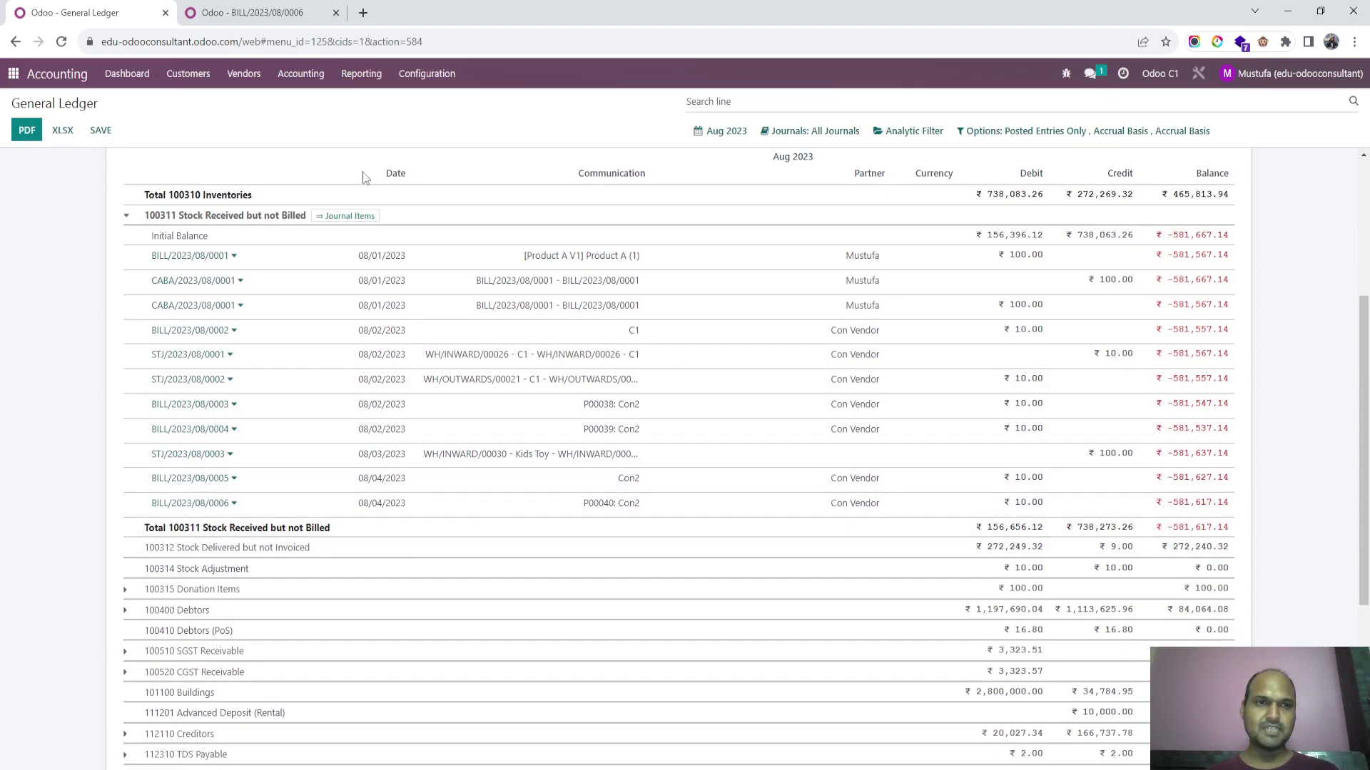
- Return to the Sales app and reopen Customer 4's sales order S00042
click(236, 14)
click(12, 74)
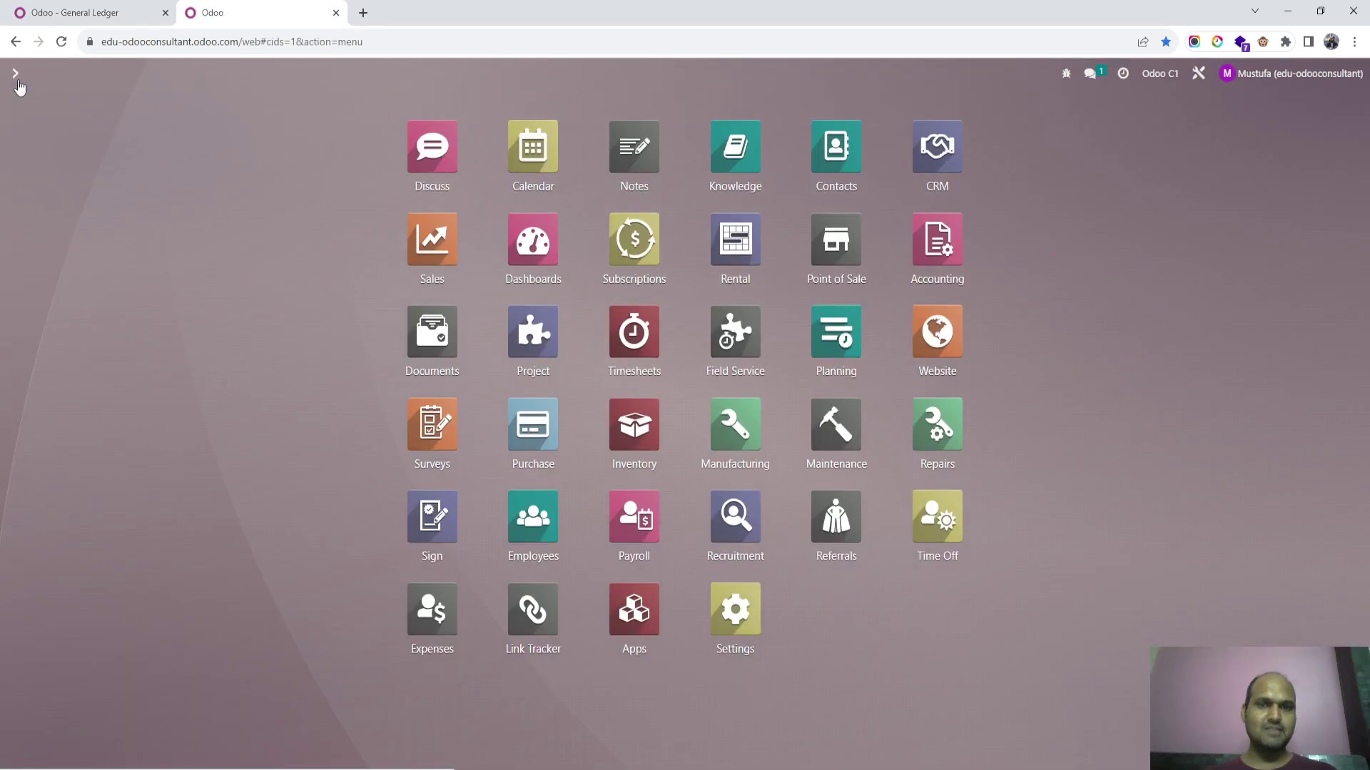
text(/cust)
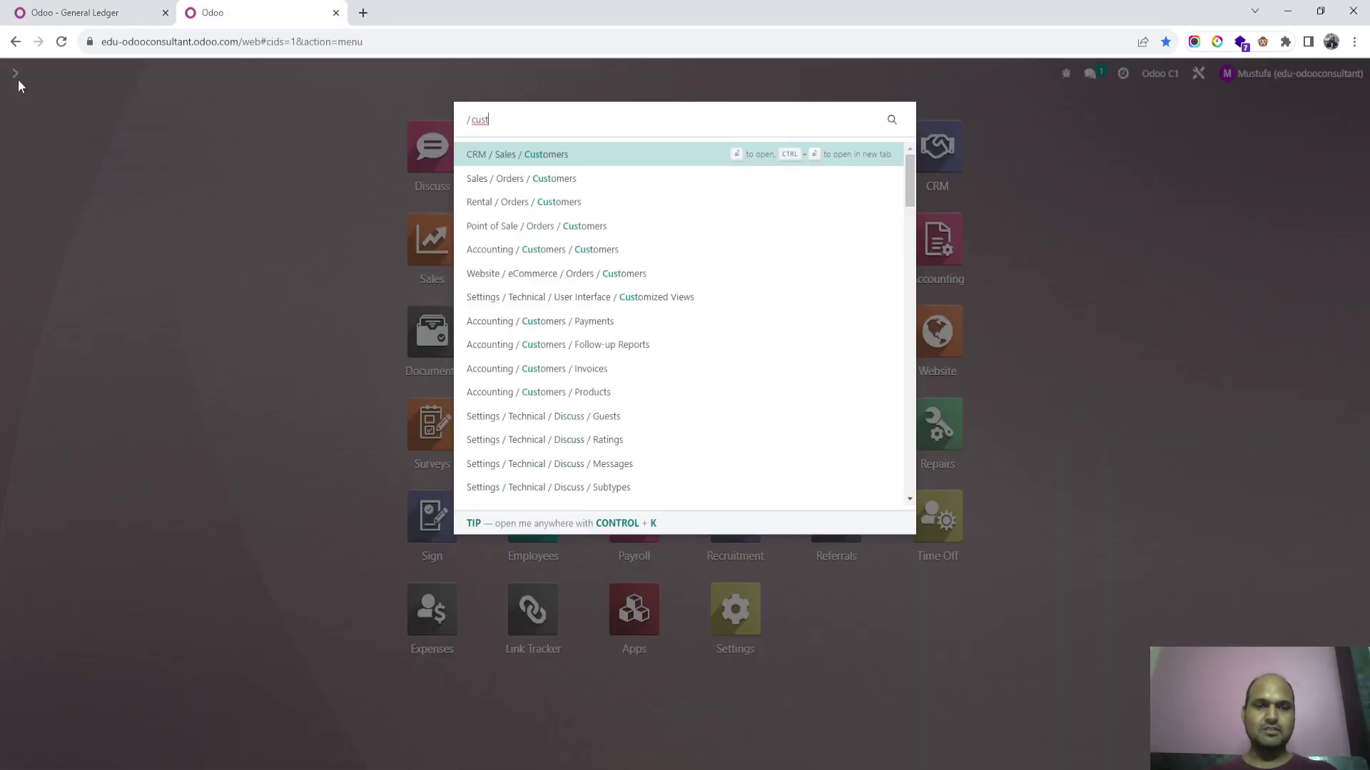
key(ctrl+a)
text(sale)
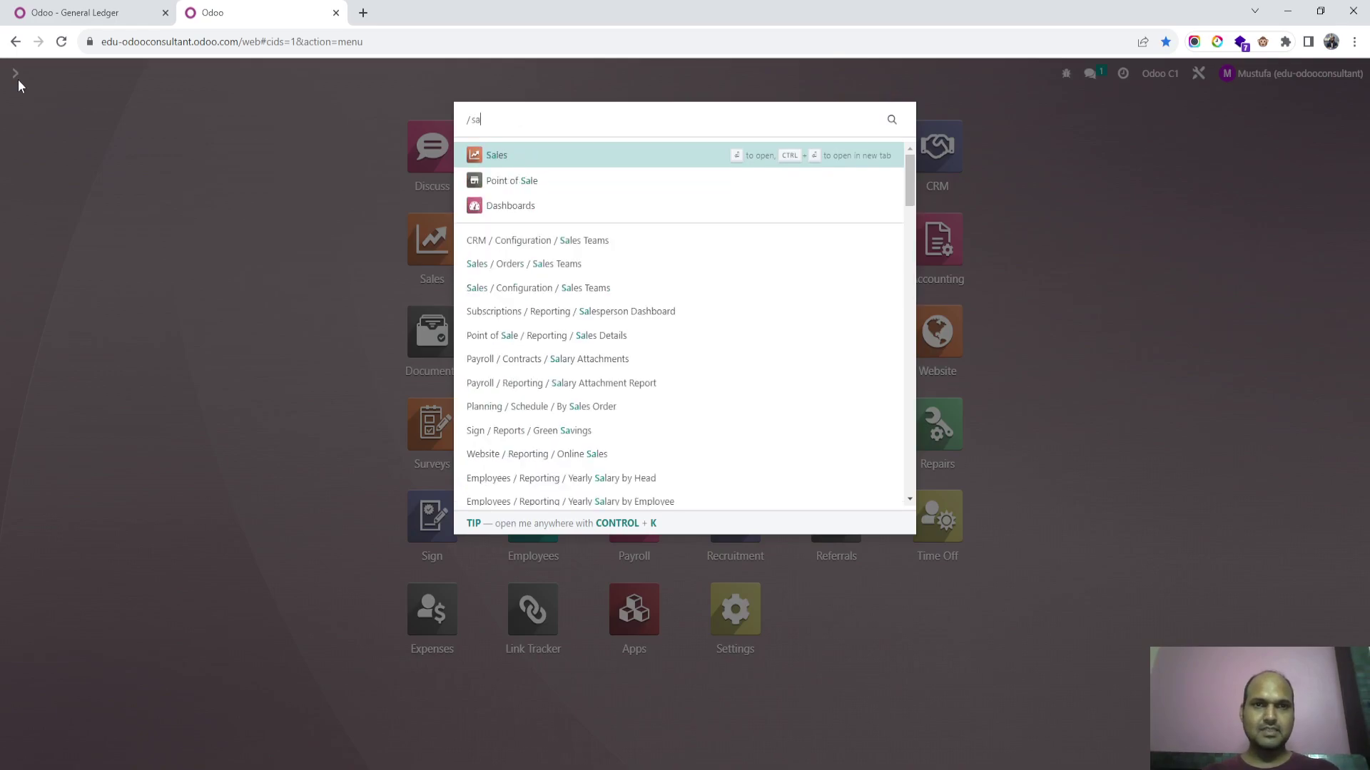
key(Return)
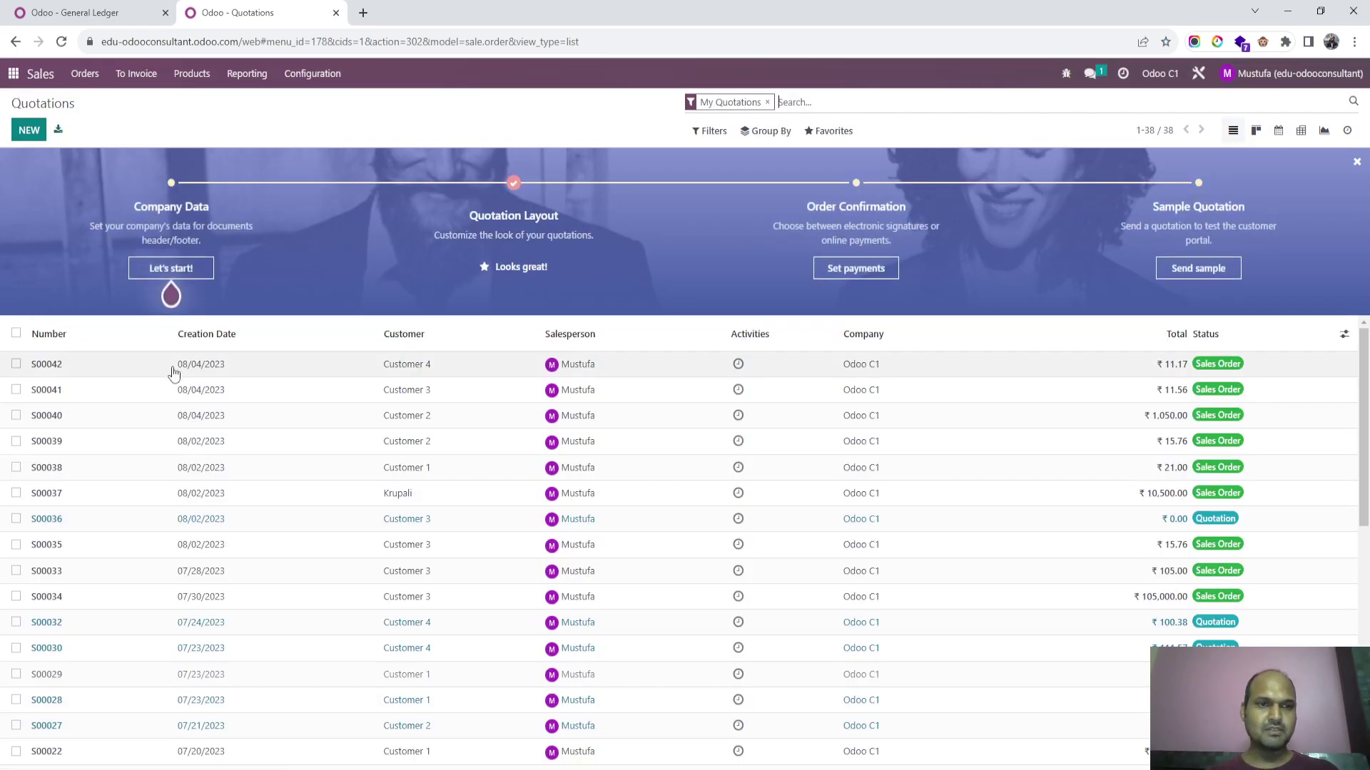
click(178, 373)
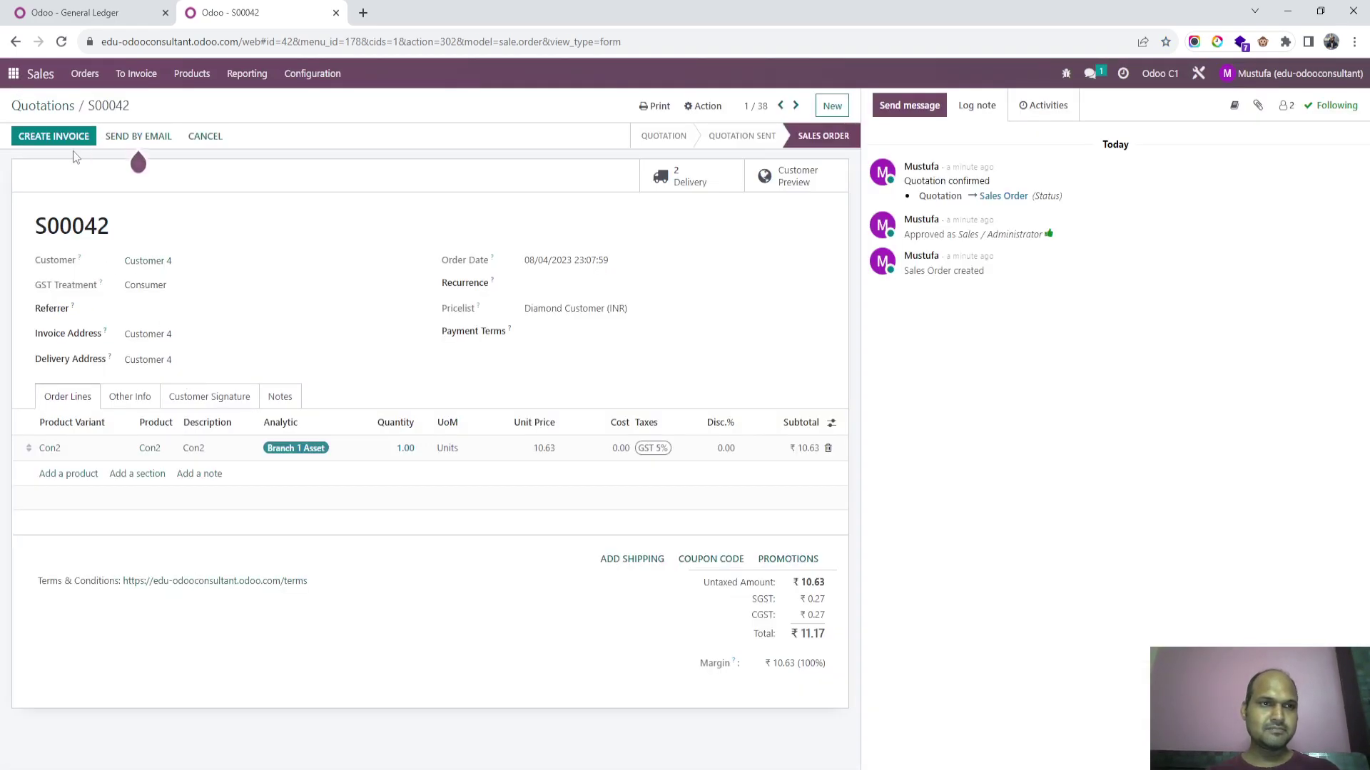
- Create a regular invoice from the sales order, review its journal items and confirm it
click(53, 138)
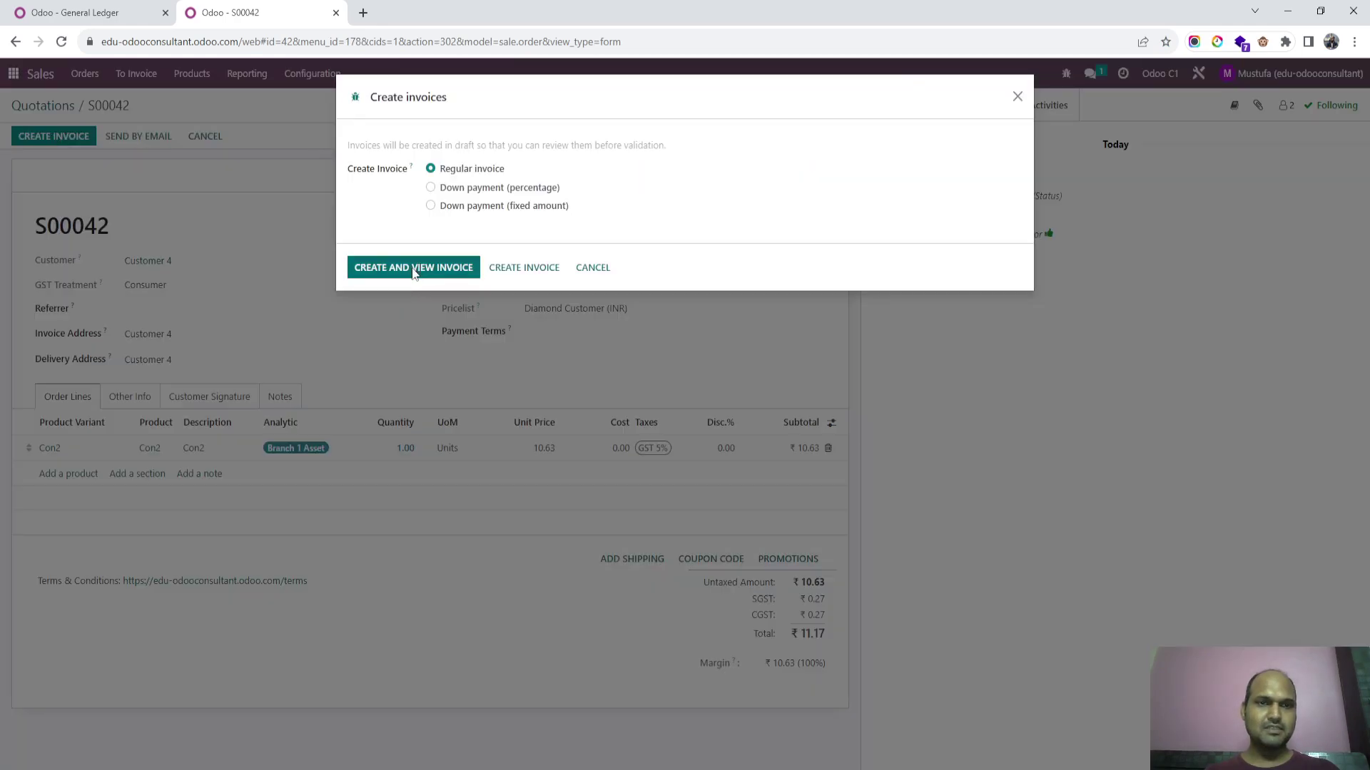
click(413, 268)
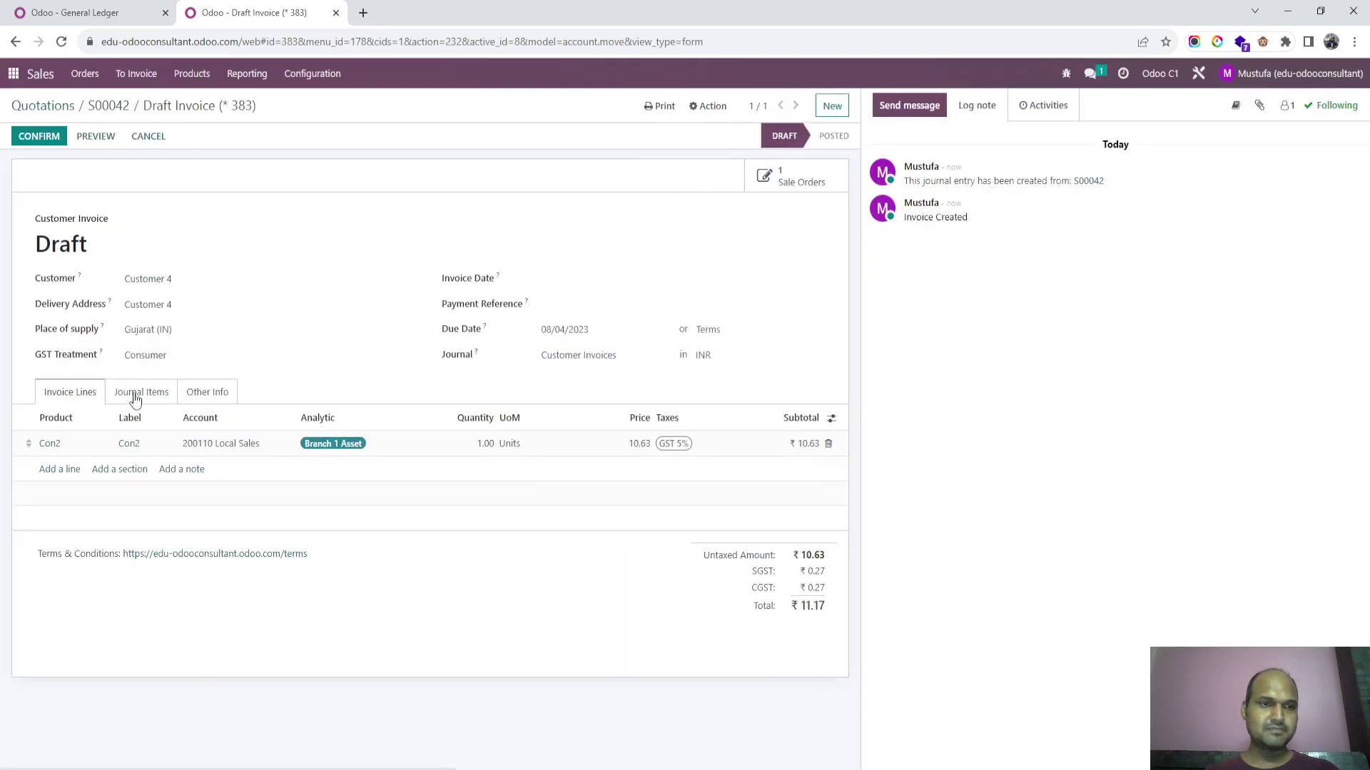
click(137, 398)
click(45, 140)
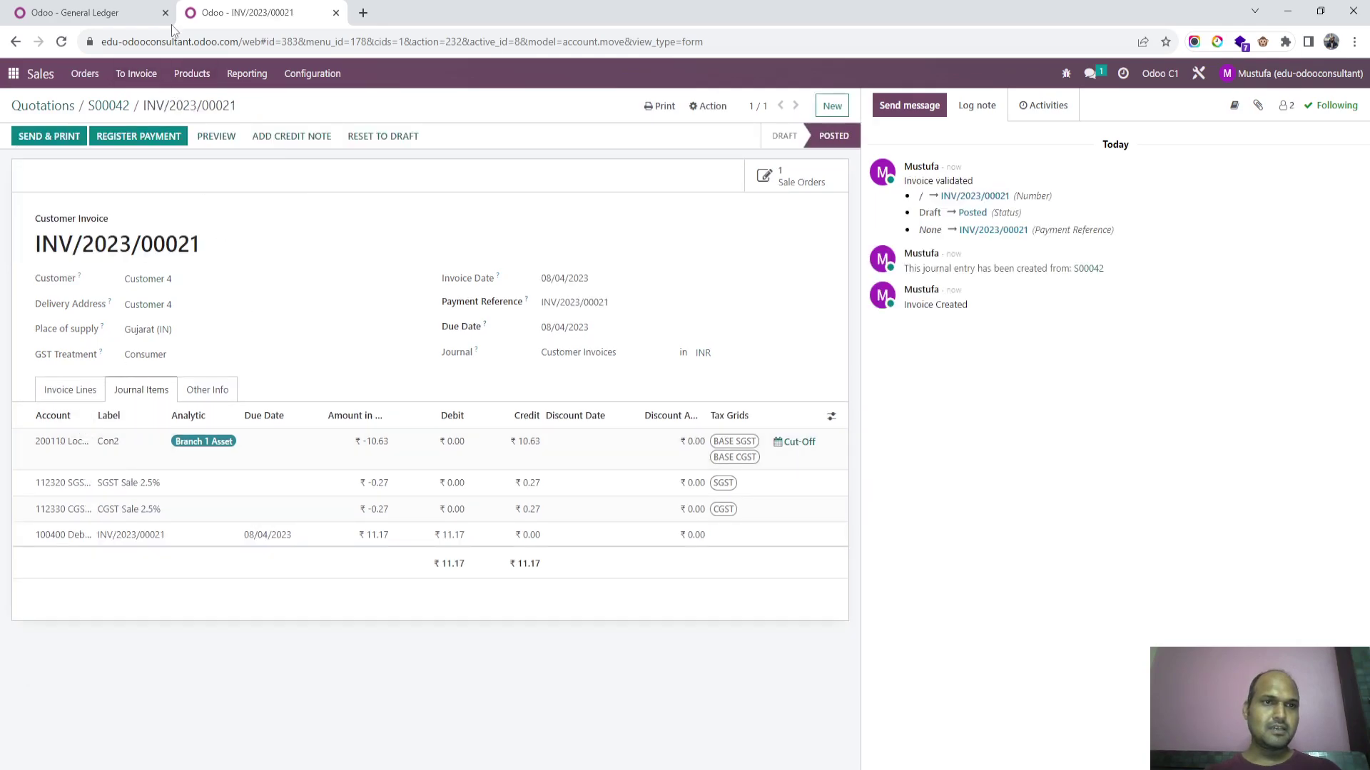
- Reload the General Ledger and expand account 200110 Local Sales to check for the Con2 invoice entry
click(146, 14)
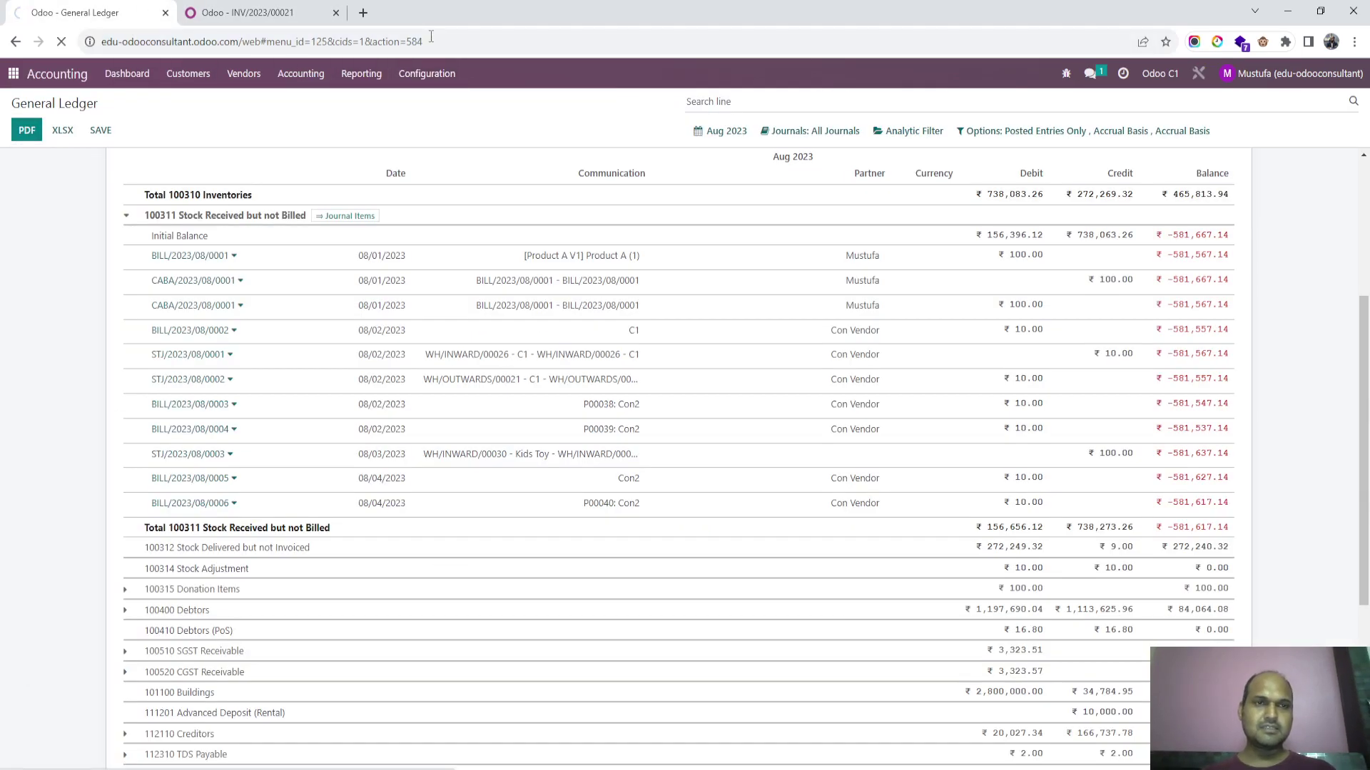
key(F5)
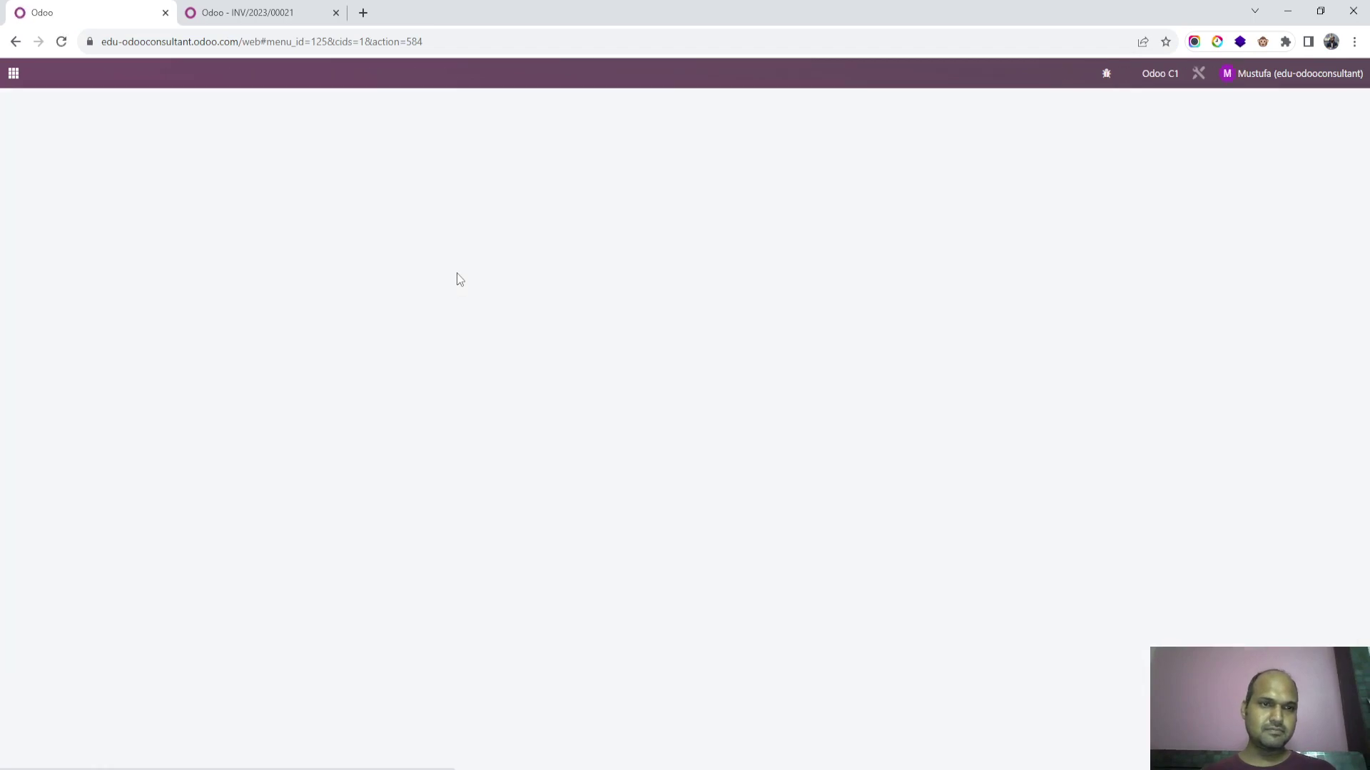
scroll(342, 431, down, 3)
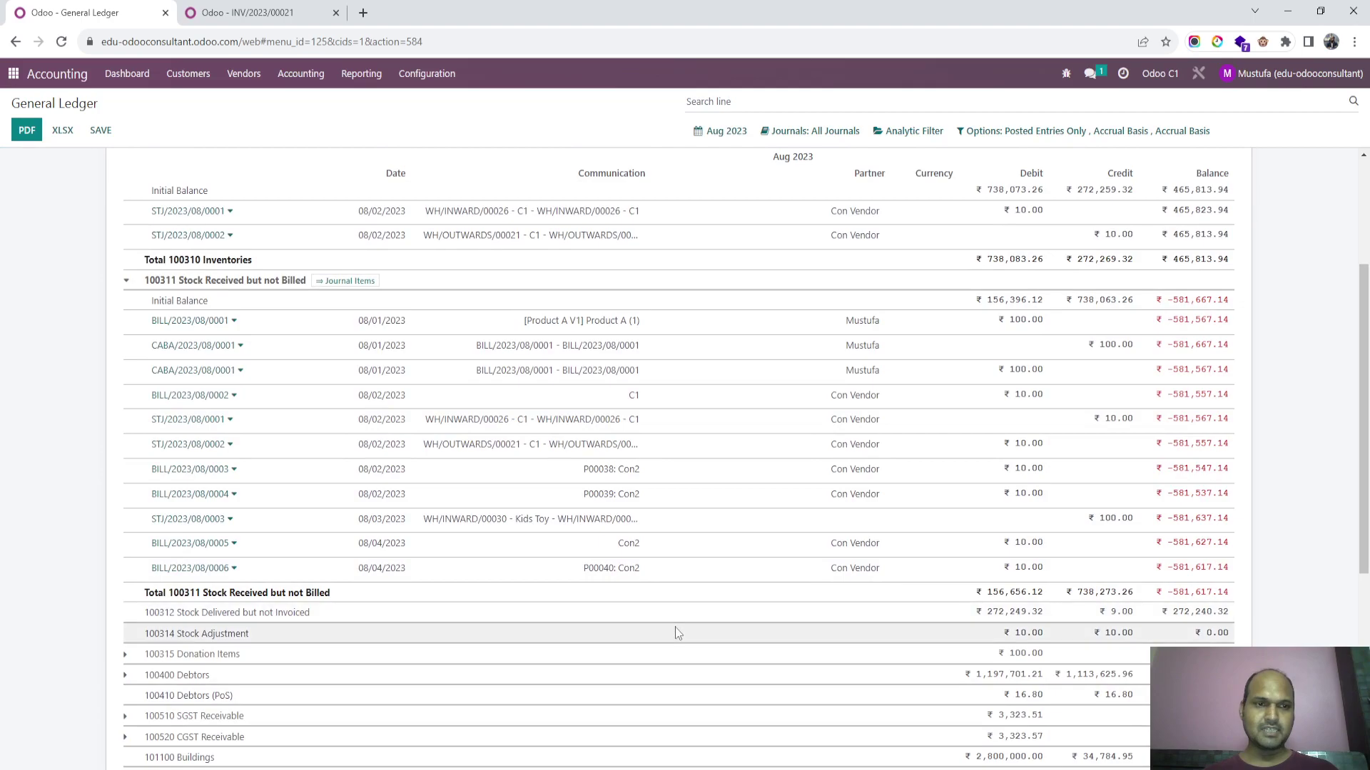
scroll(675, 627, down, 2)
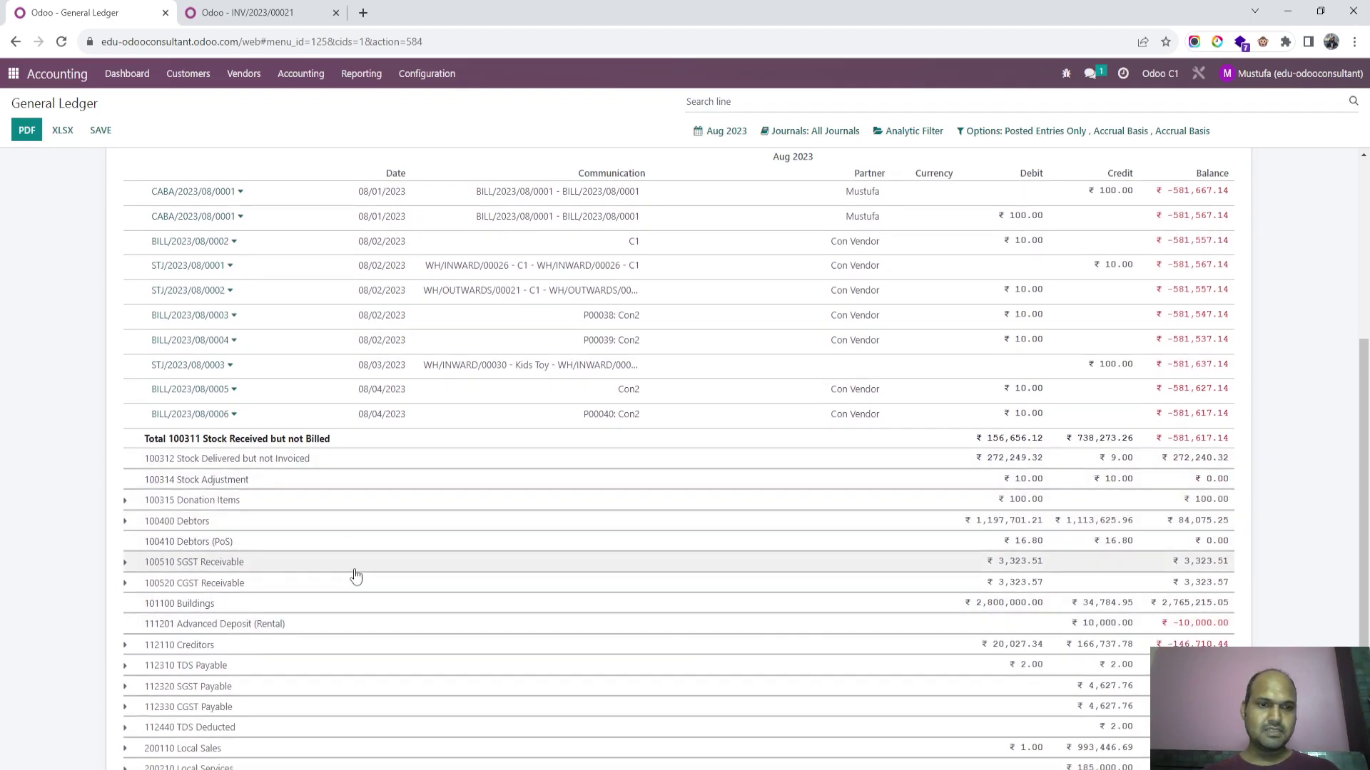
scroll(356, 575, down, 3)
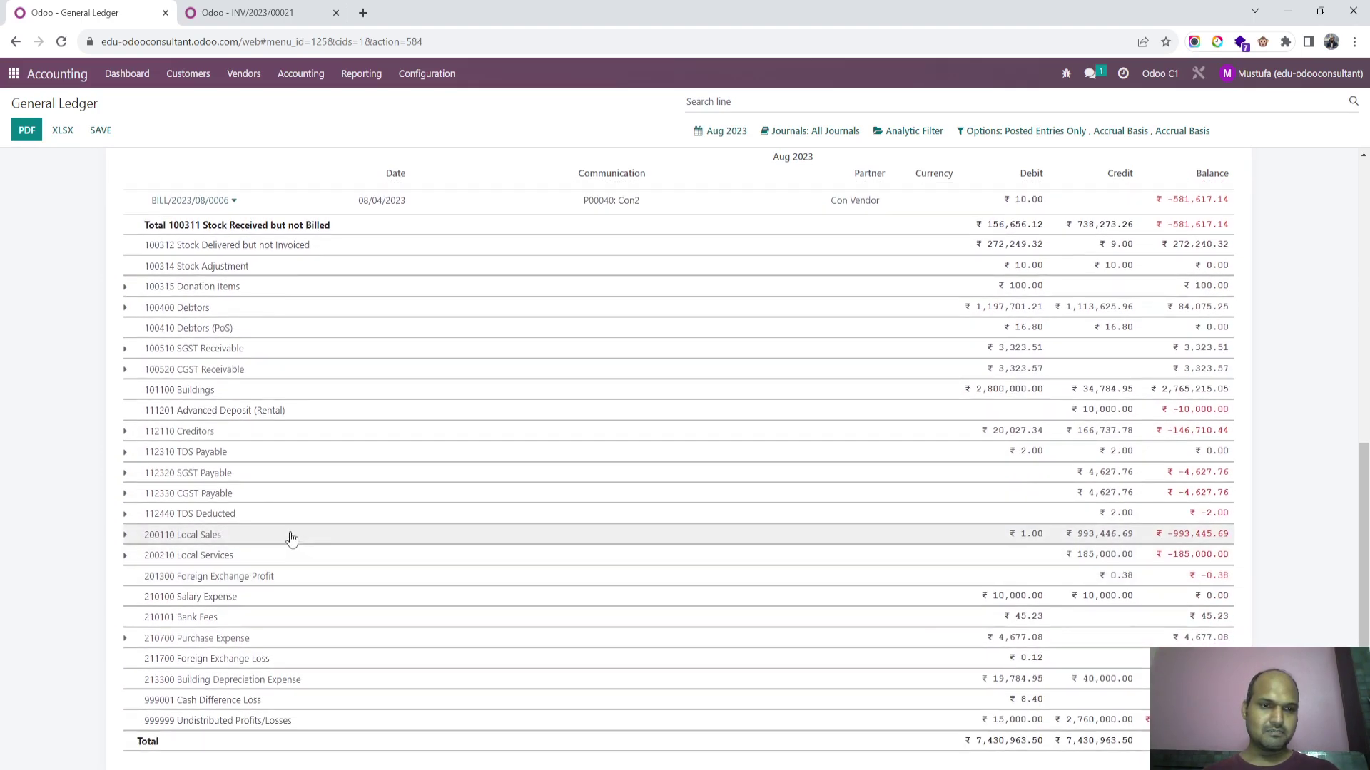
click(296, 537)
scroll(322, 555, down, 1)
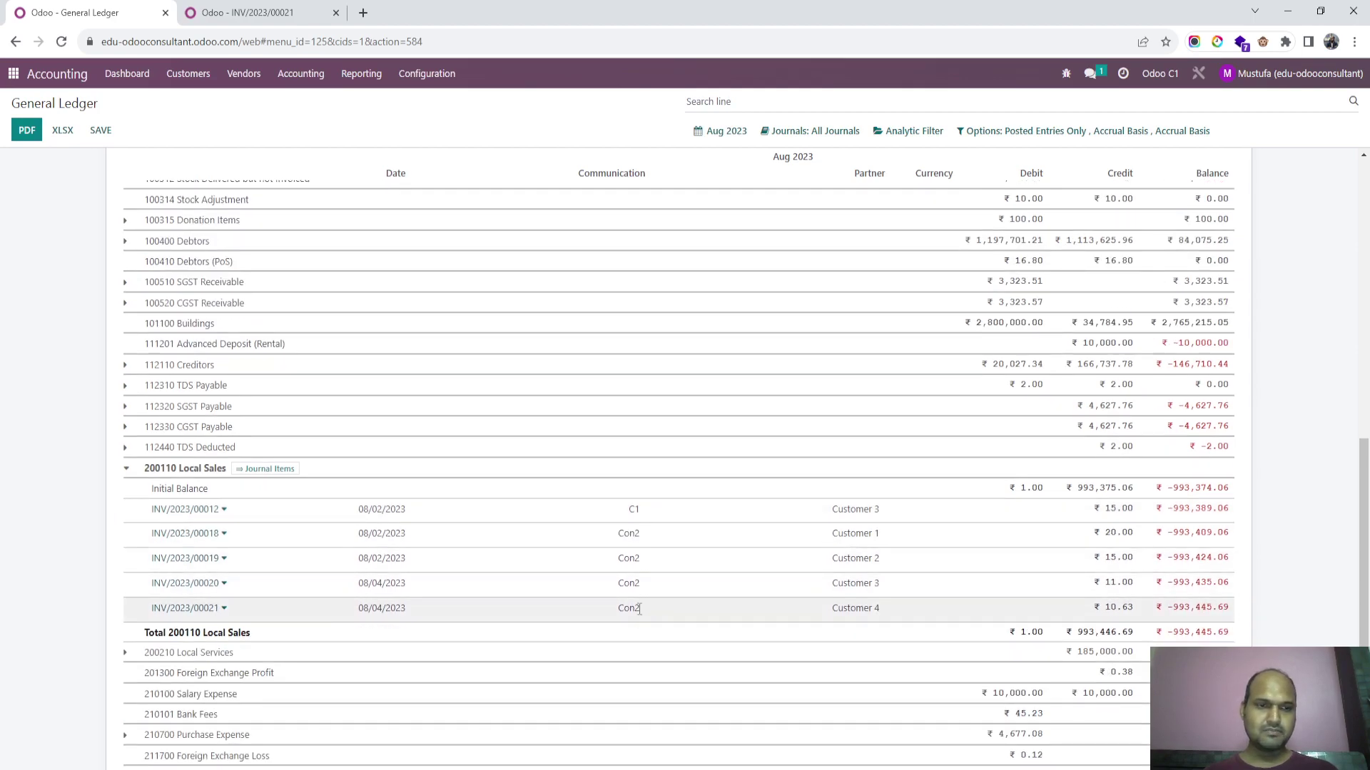
- Compare the customer invoice with the General Ledger, inspect account 210700 Purchase Expense, and recheck account 100311 Stock Received but not Billed
click(258, 22)
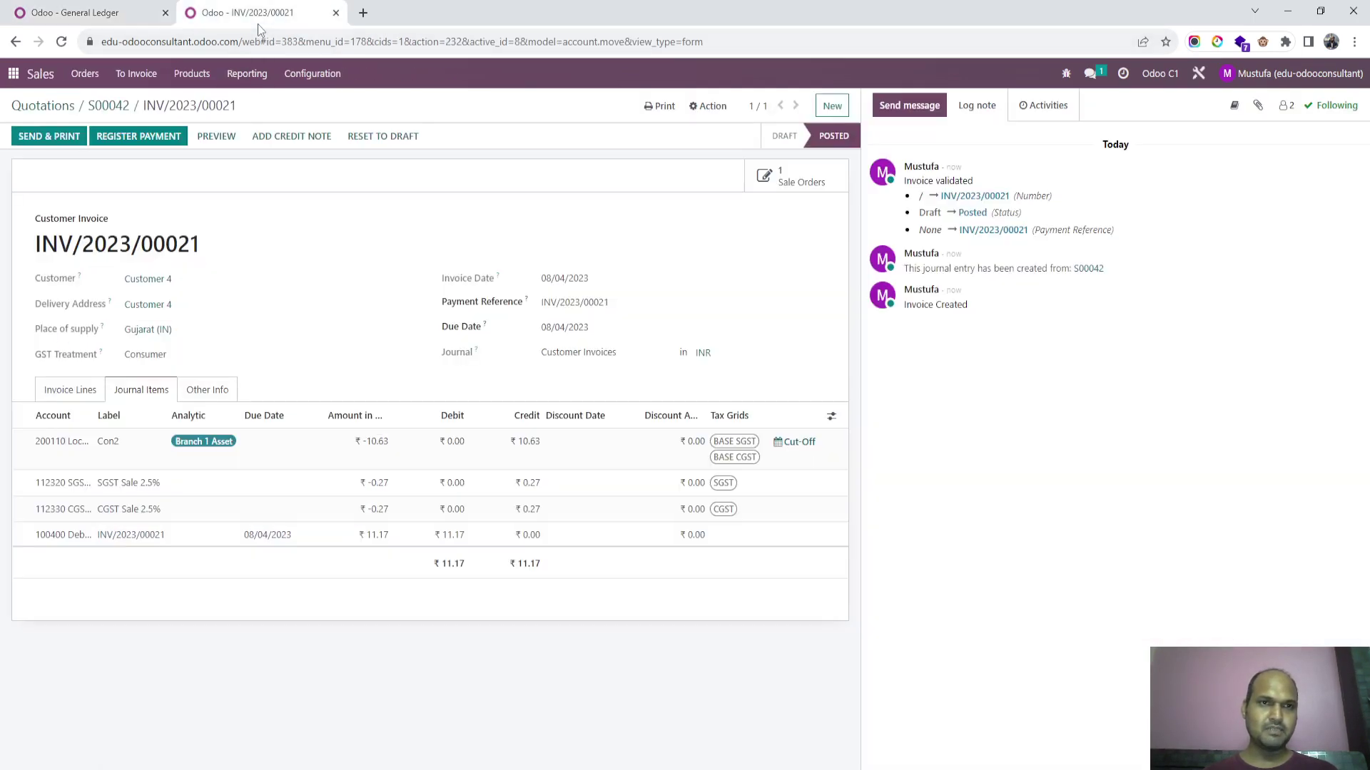
click(122, 15)
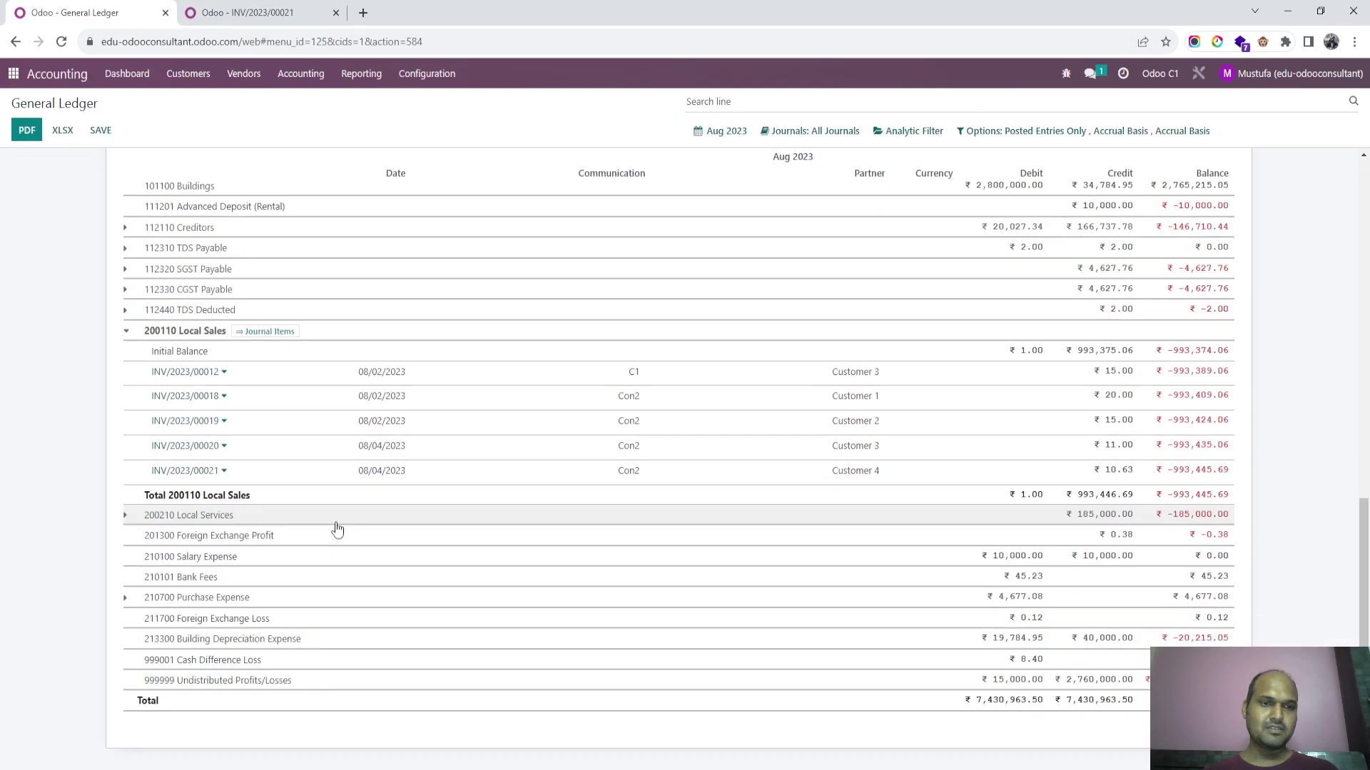
click(258, 604)
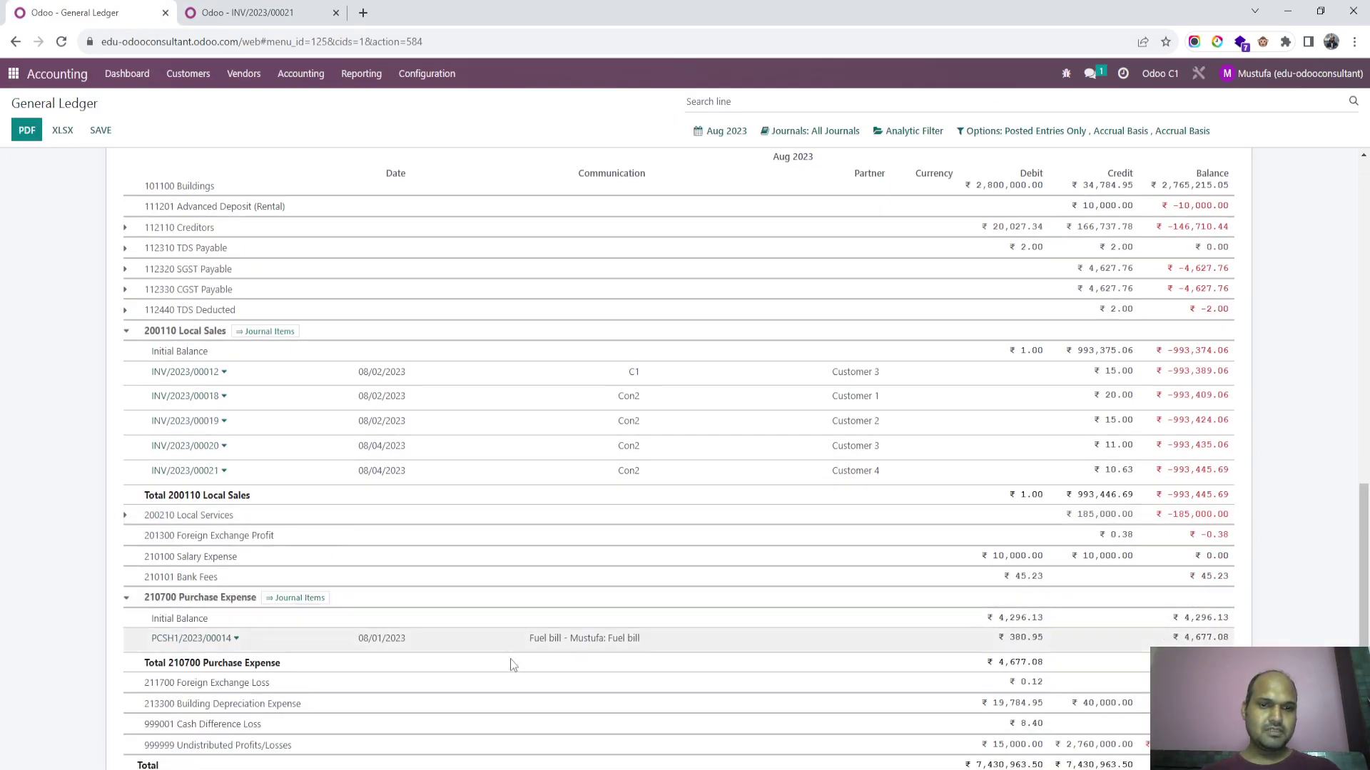
click(232, 597)
scroll(311, 572, up, 8)
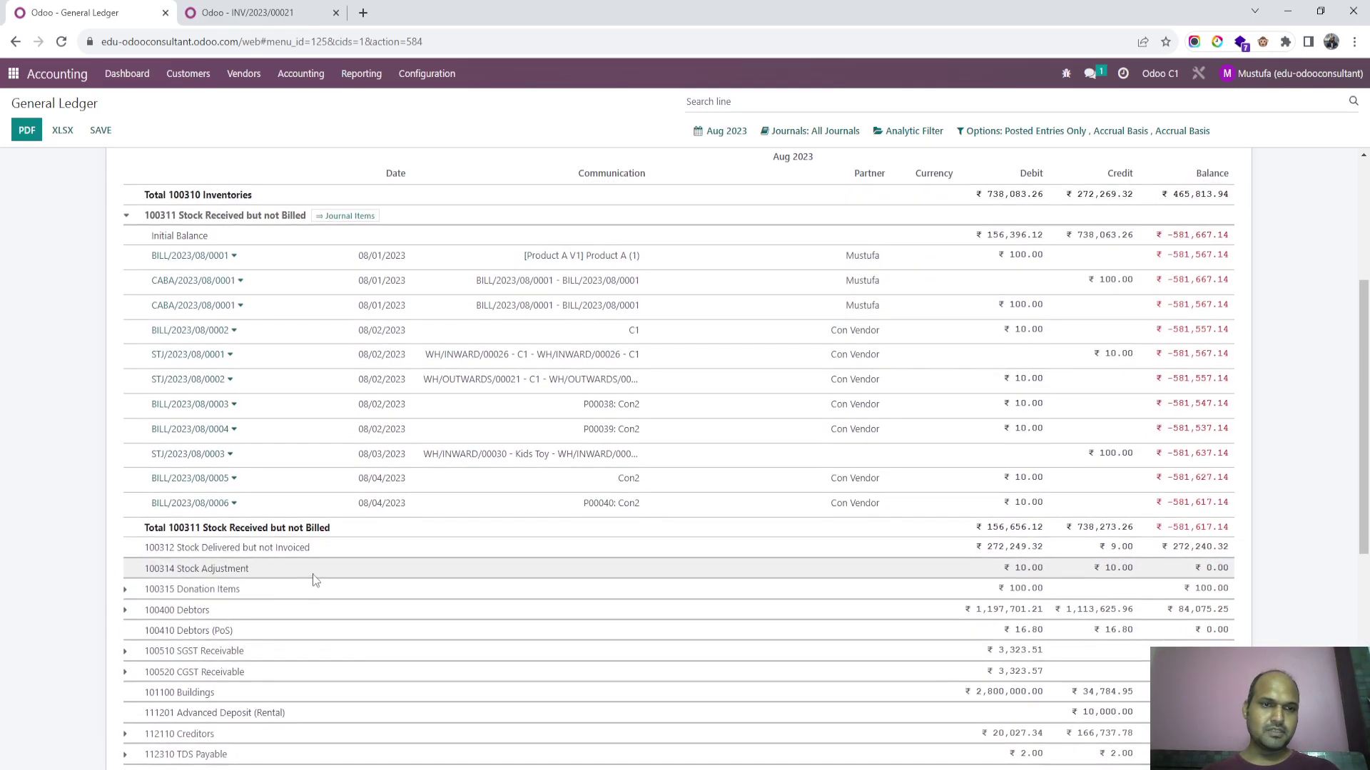
- Review the August 2023 entries under accounts 100310 Inventories and 100311 Stock Received but not Billed in the General Ledger
scroll(312, 575, up, 5)
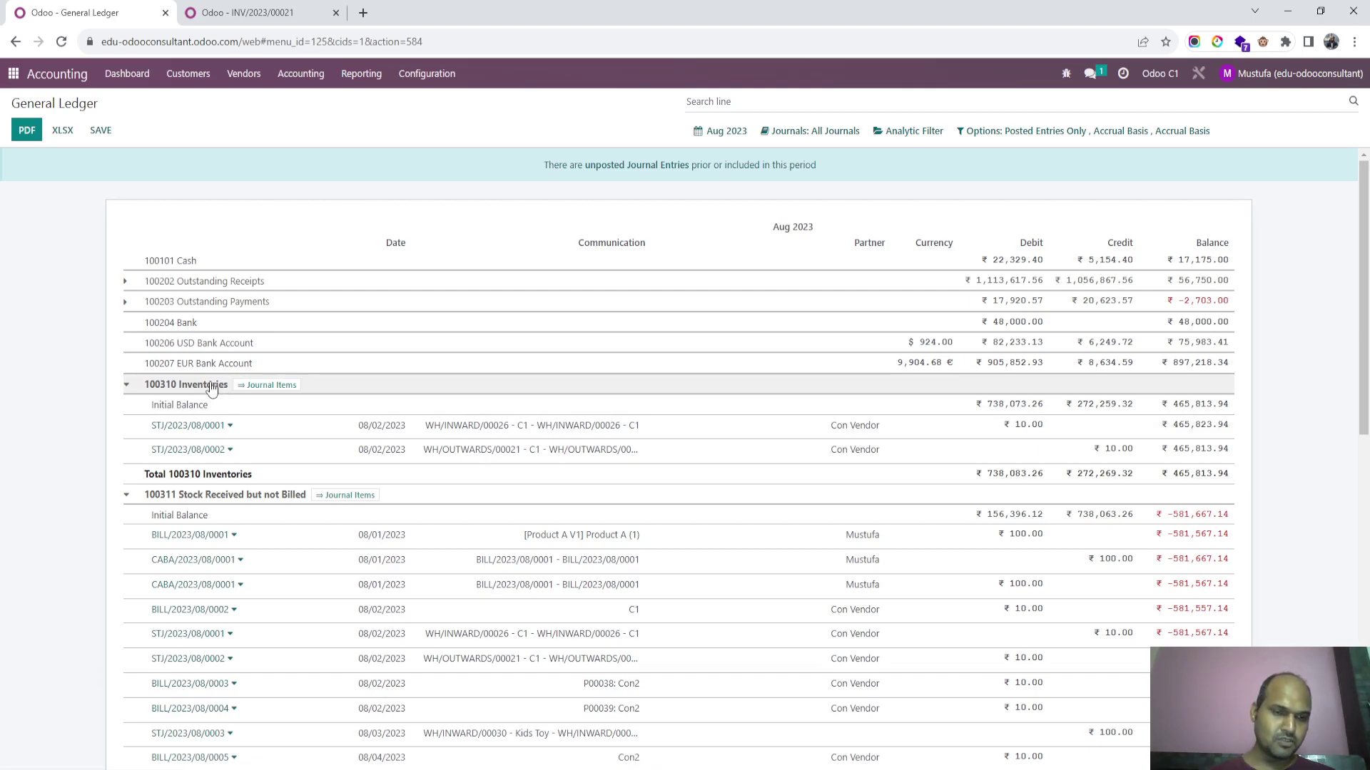
scroll(437, 688, down, 3)
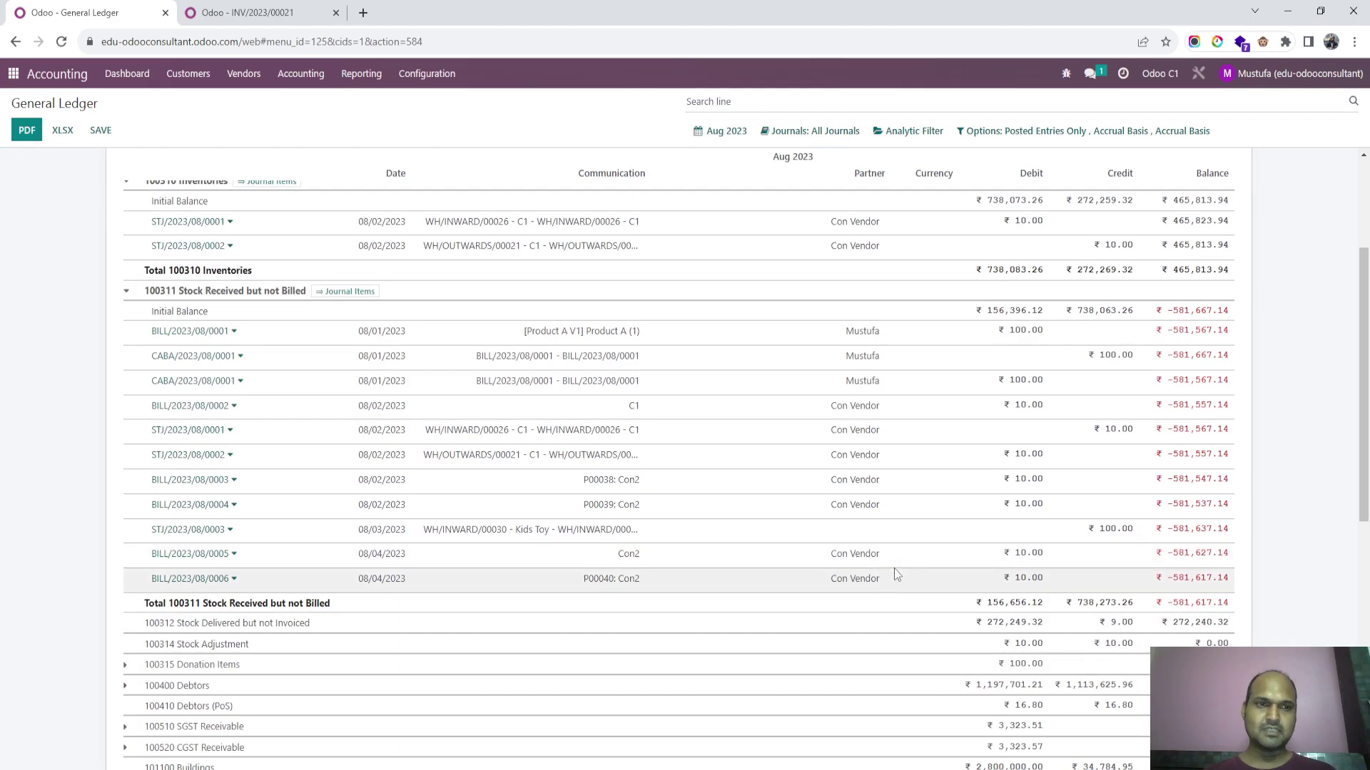
scroll(730, 614, down, 1)
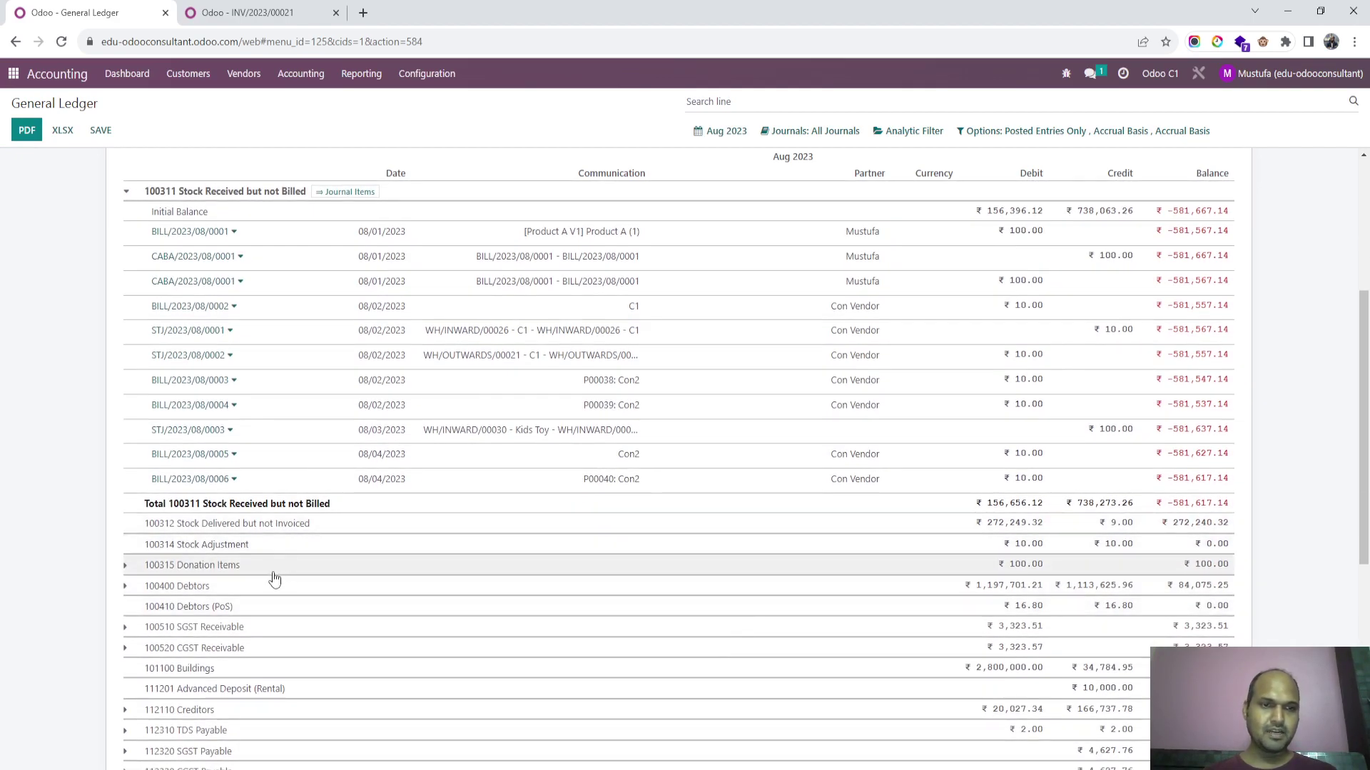
scroll(278, 582, up, 2)
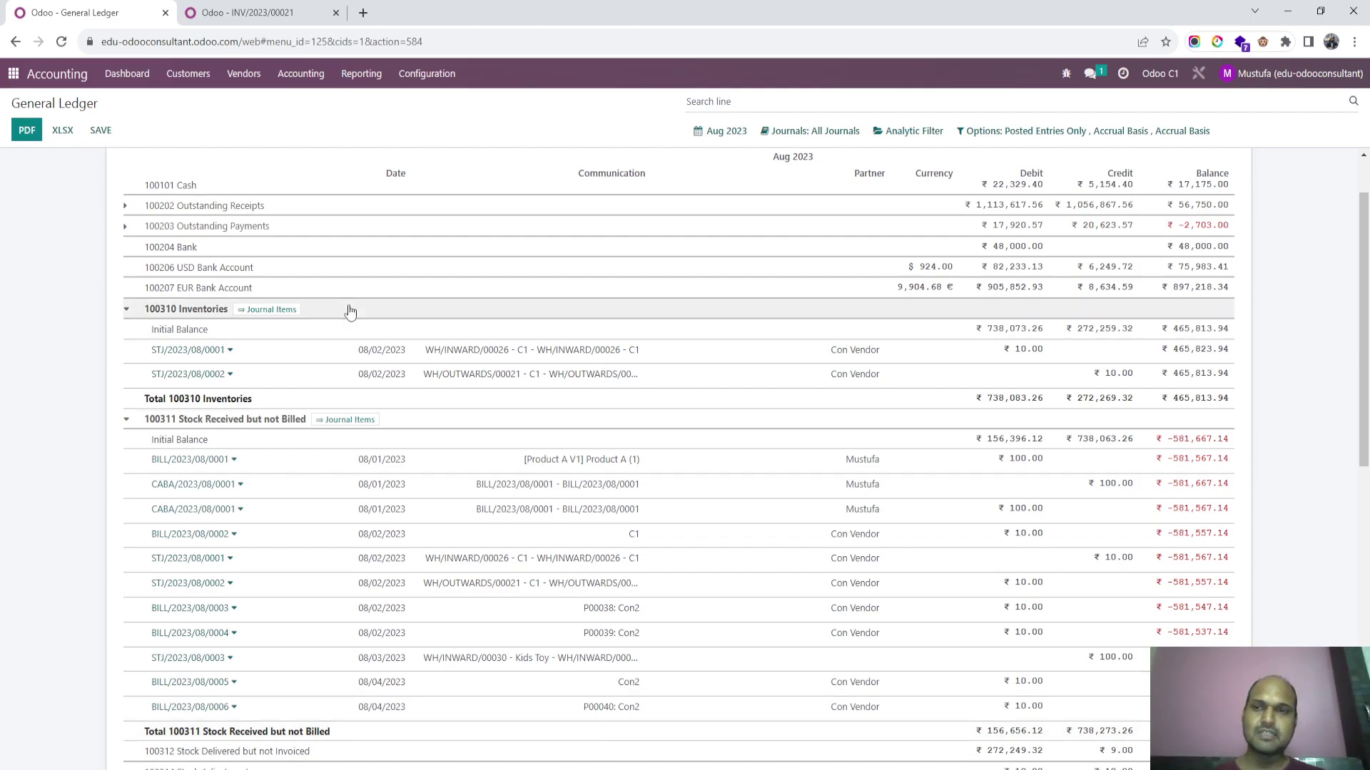
- Check the customer invoice's journal items against the General Ledger, and re-examine the Inventories and Stock Received but not Billed accounts
click(235, 10)
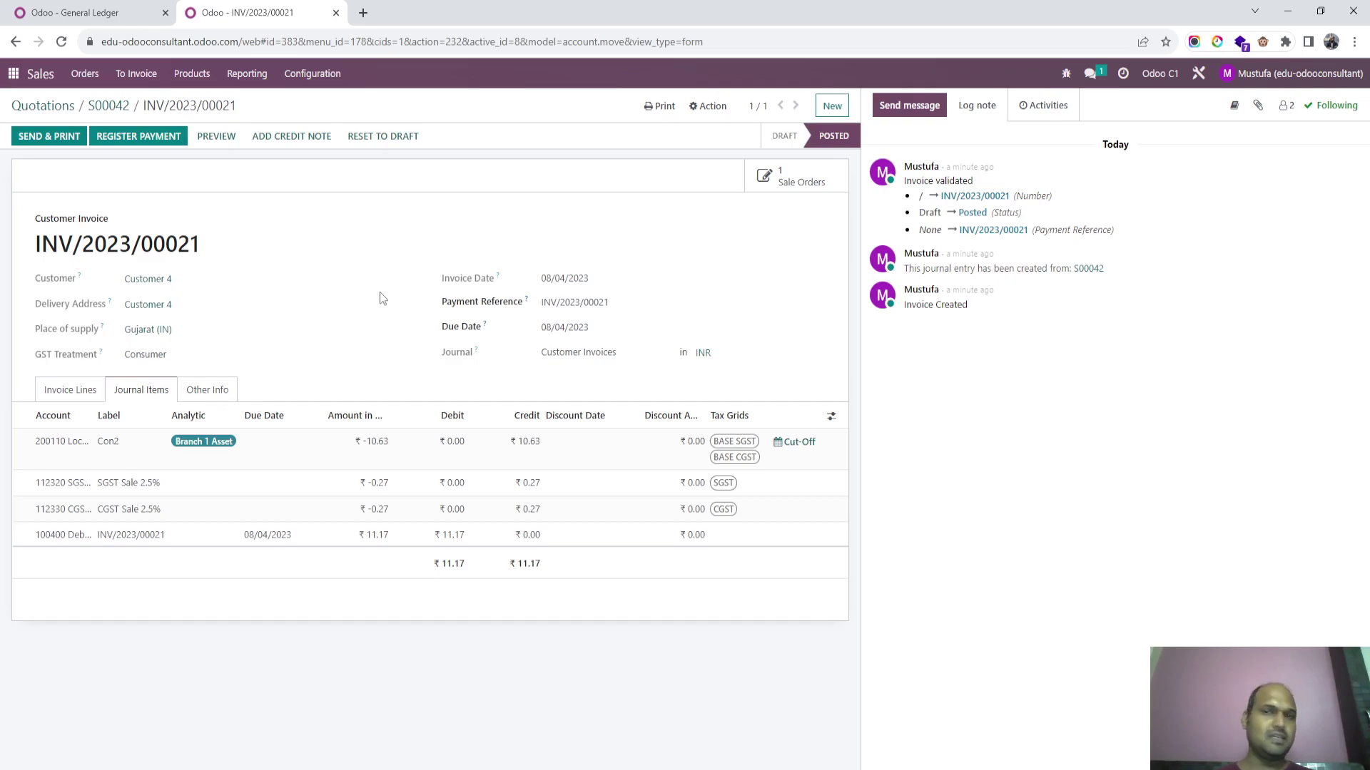
click(121, 6)
scroll(384, 400, down, 1)
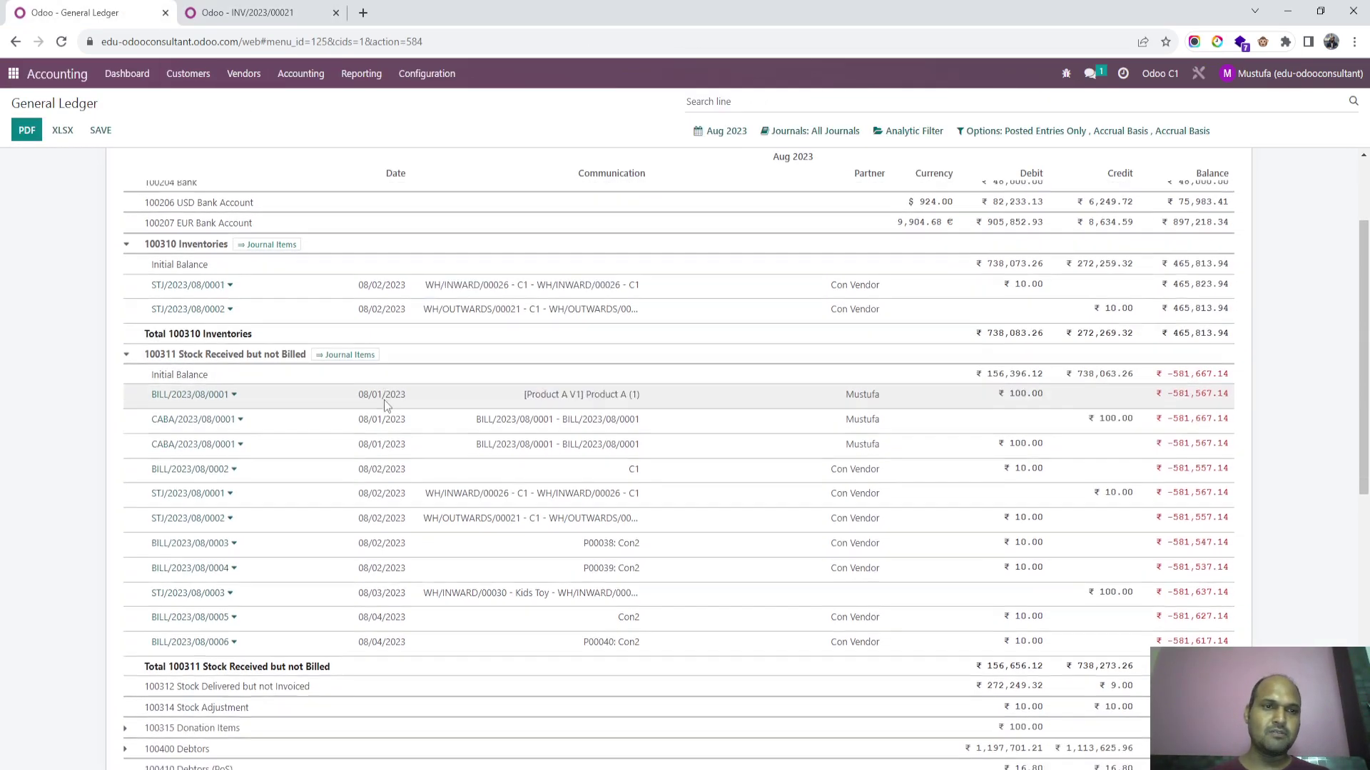
scroll(383, 400, up, 2)
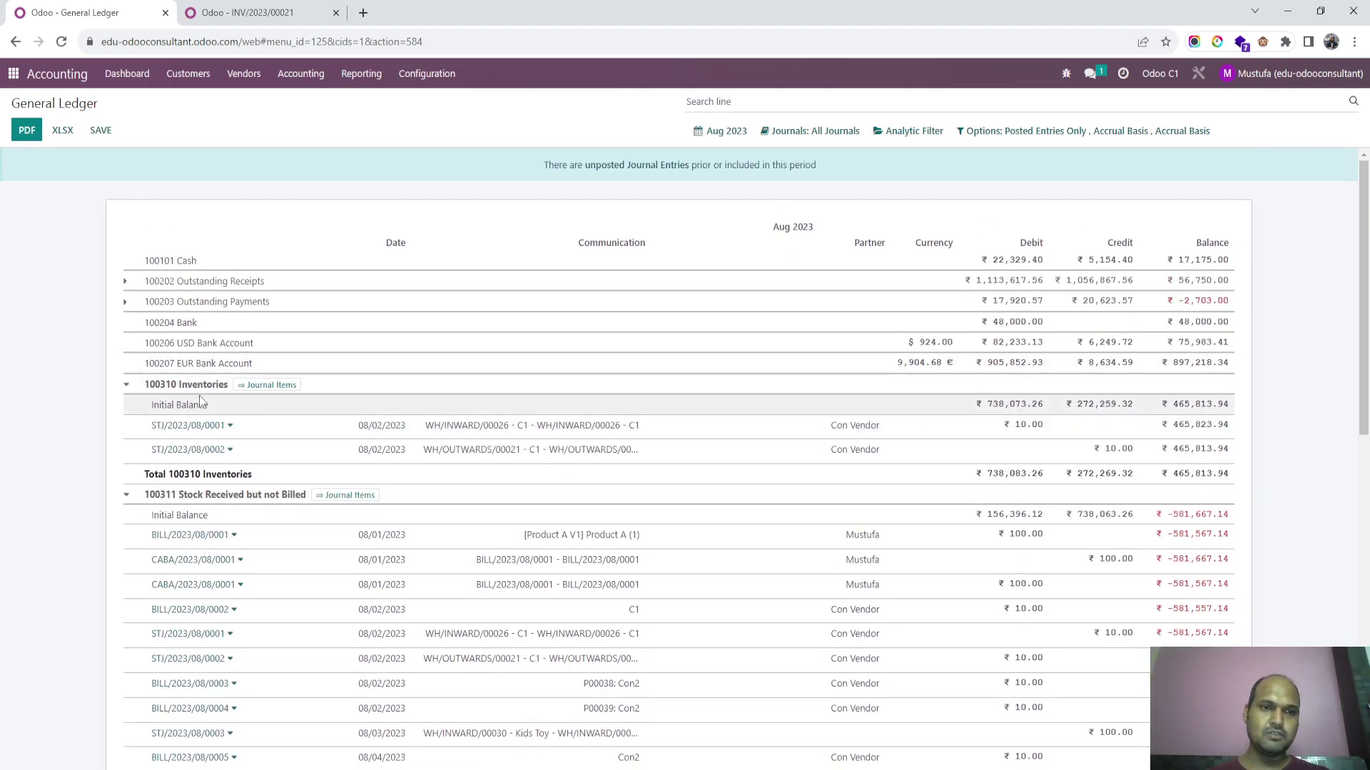
scroll(342, 493, down, 2)
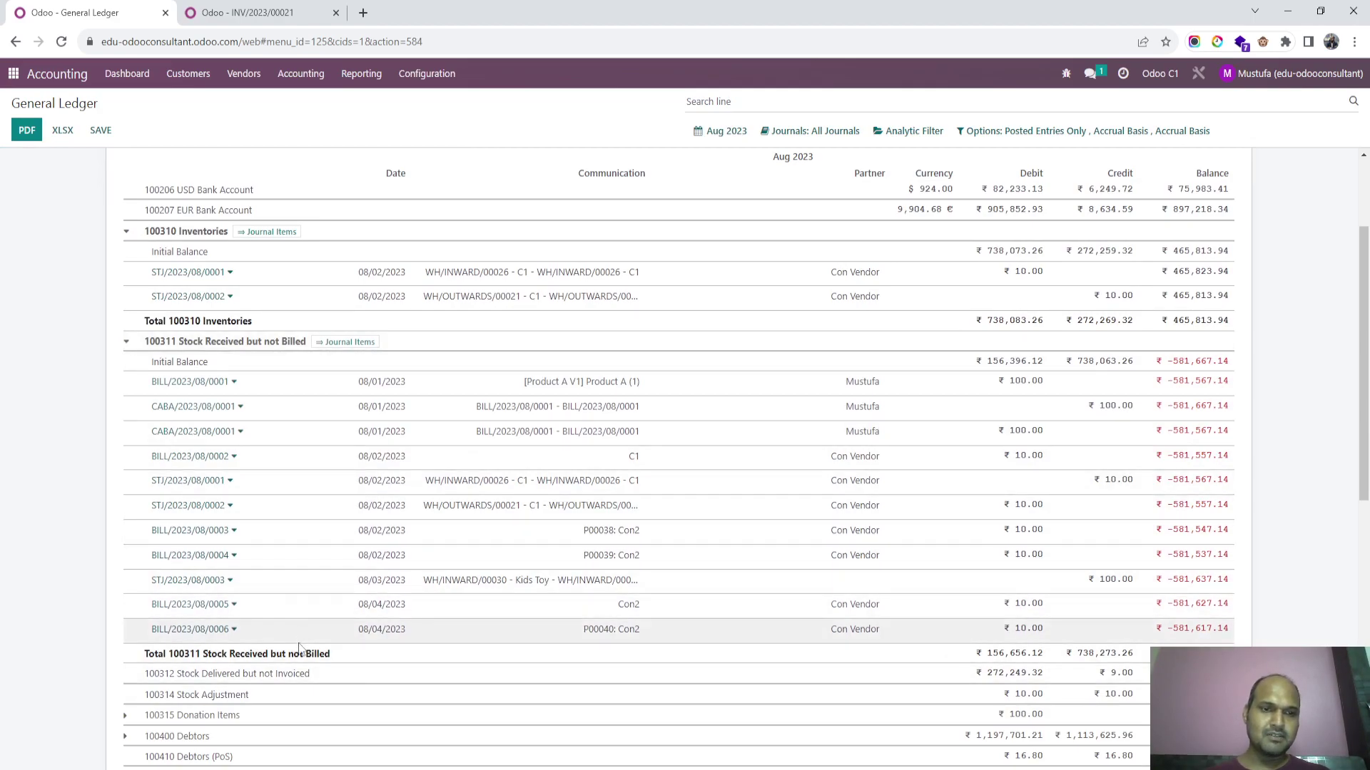
scroll(429, 685, down, 1)
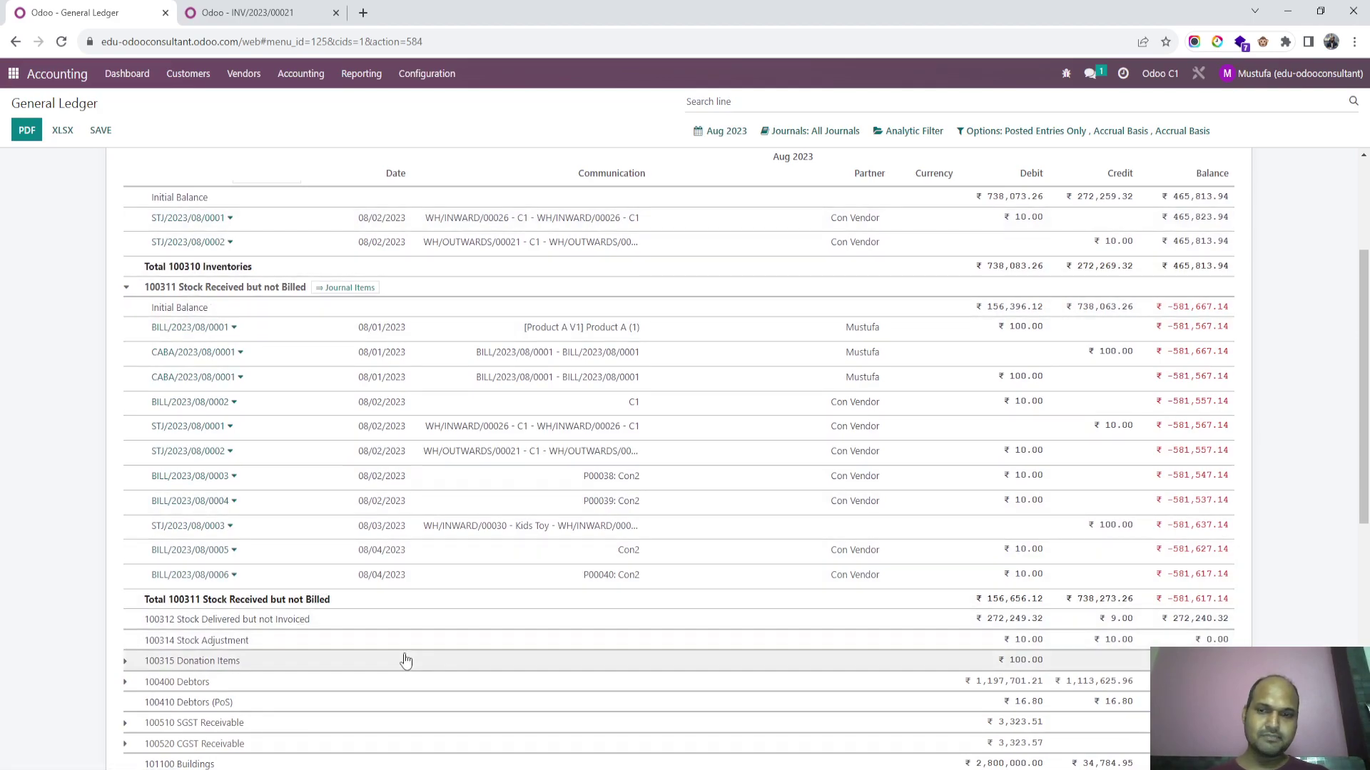
scroll(405, 660, down, 3)
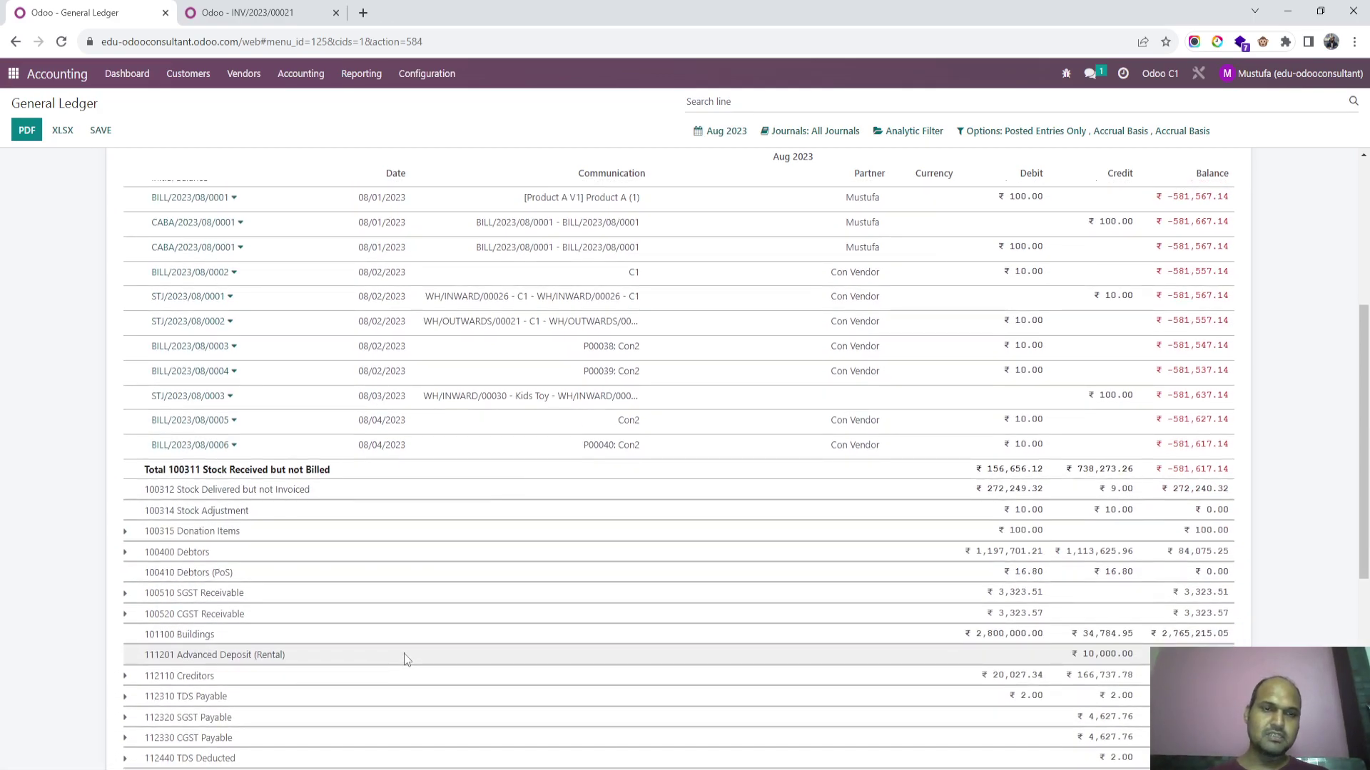
scroll(414, 330, up, 6)
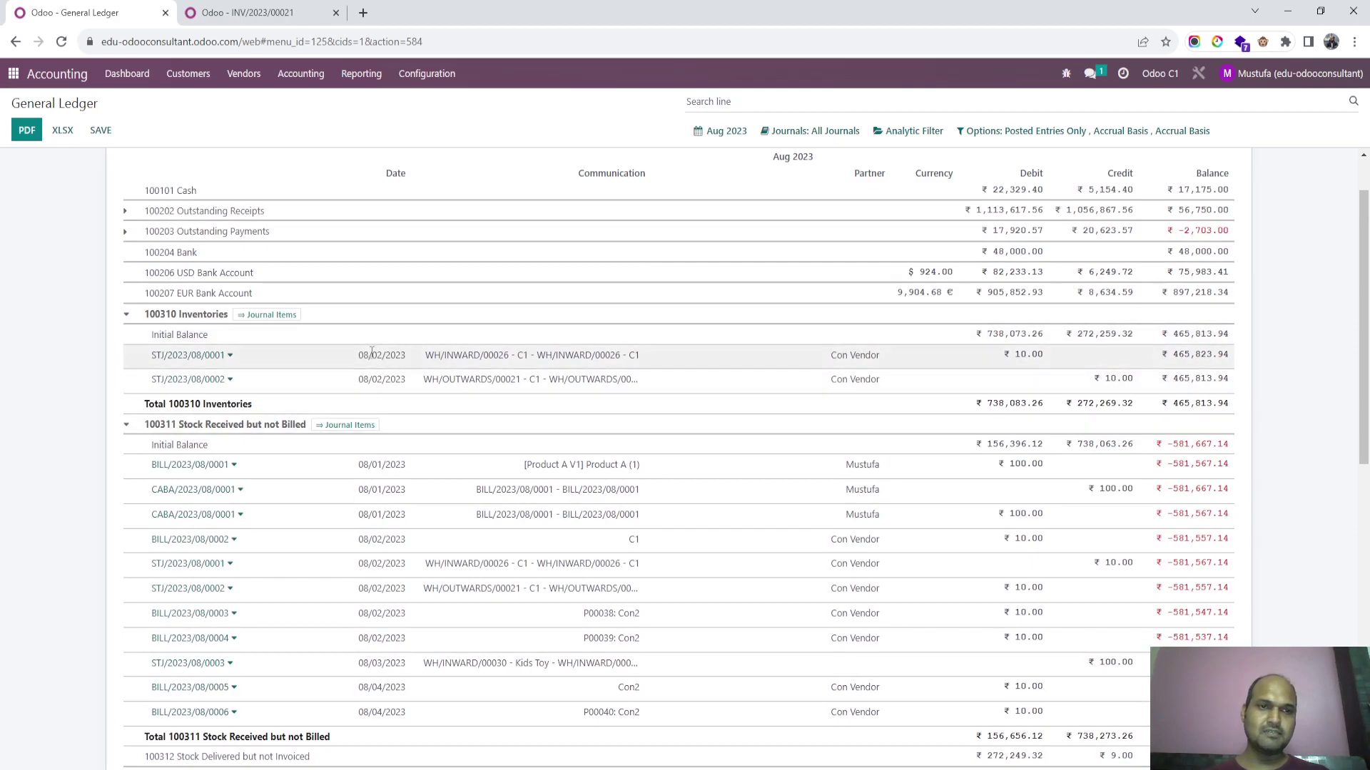
scroll(482, 537, down, 3)
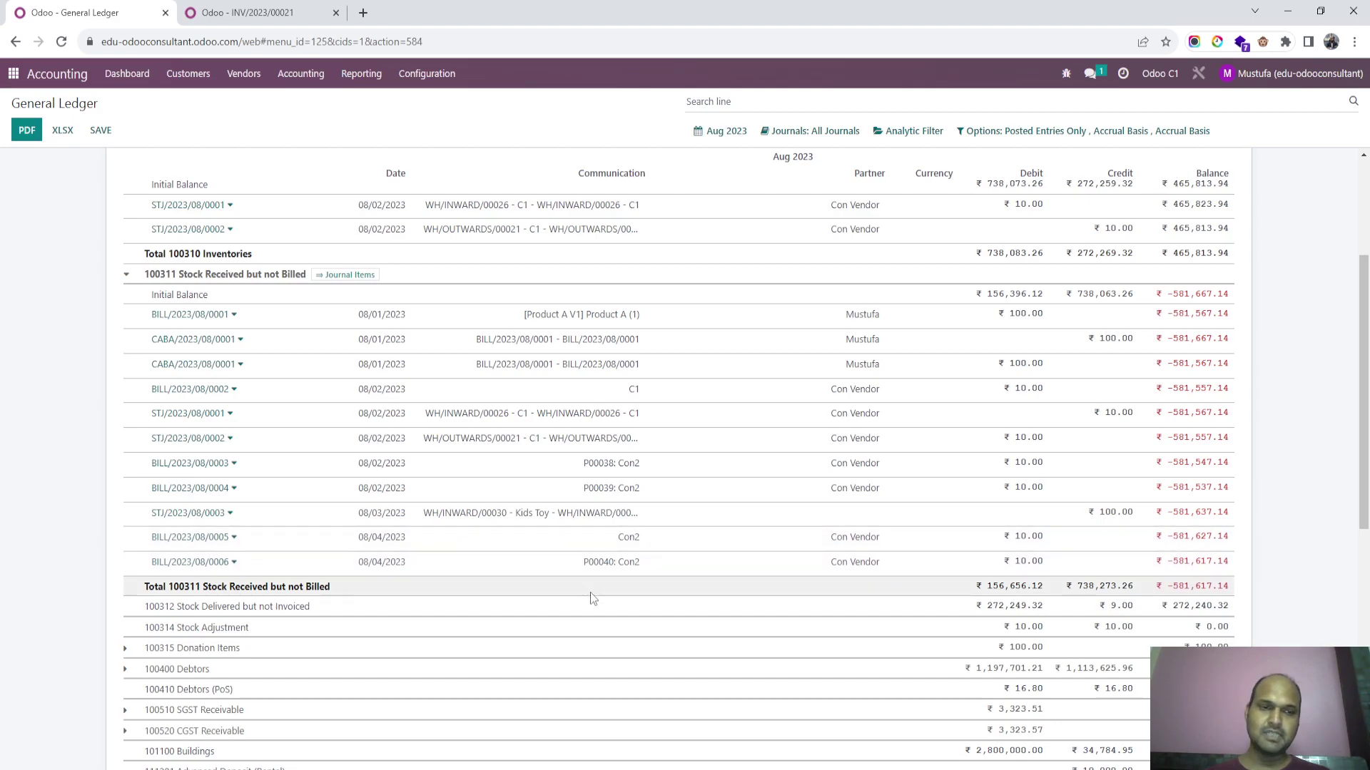
- Expand account 112110 Creditors in the General Ledger and examine the Con Vendor bill entries
scroll(590, 596, down, 6)
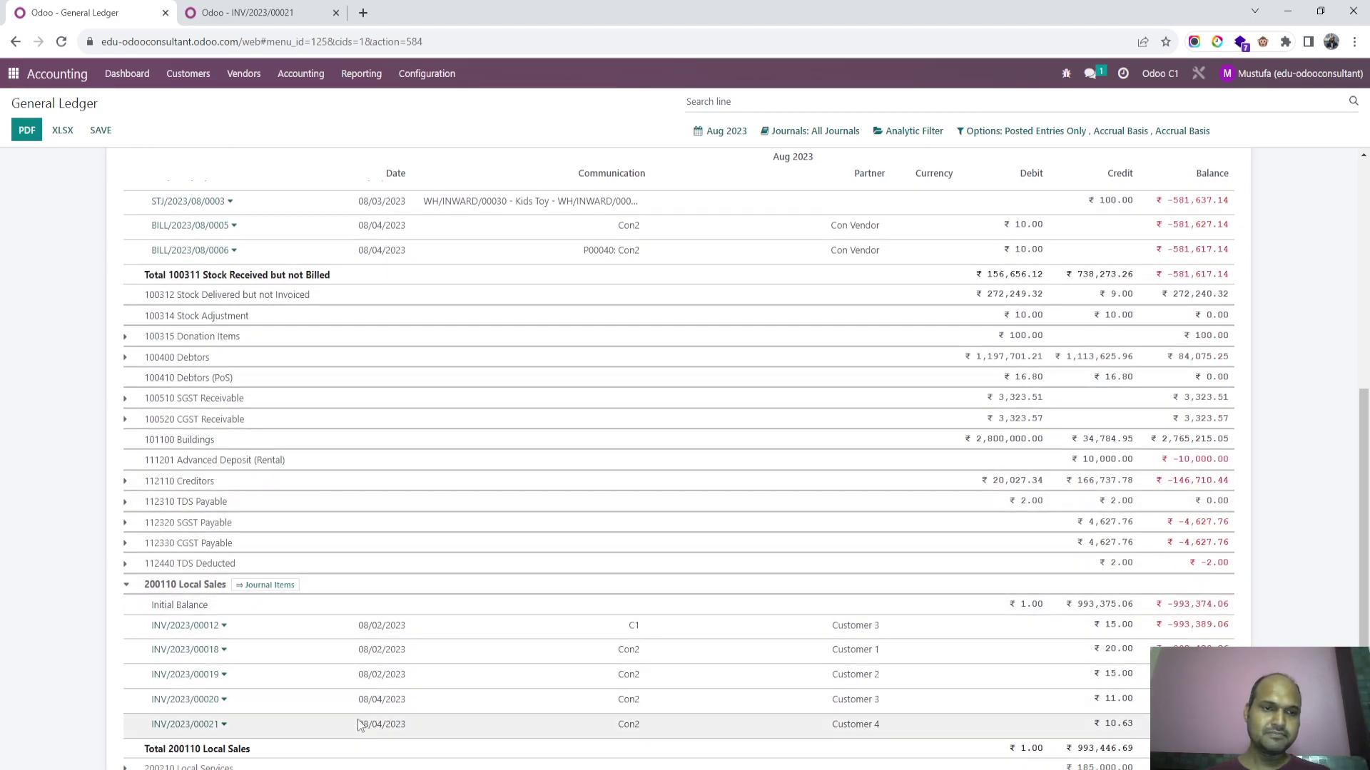
click(245, 480)
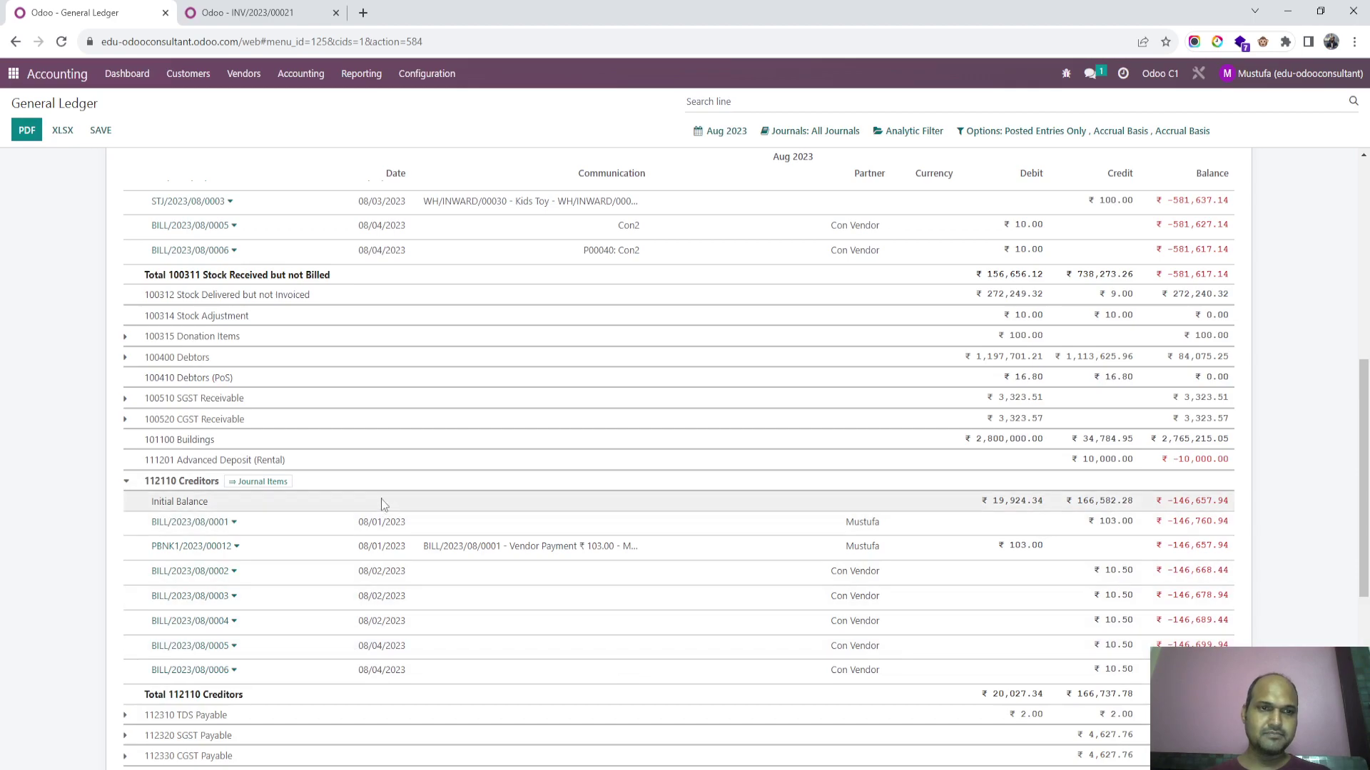
scroll(381, 499, up, 2)
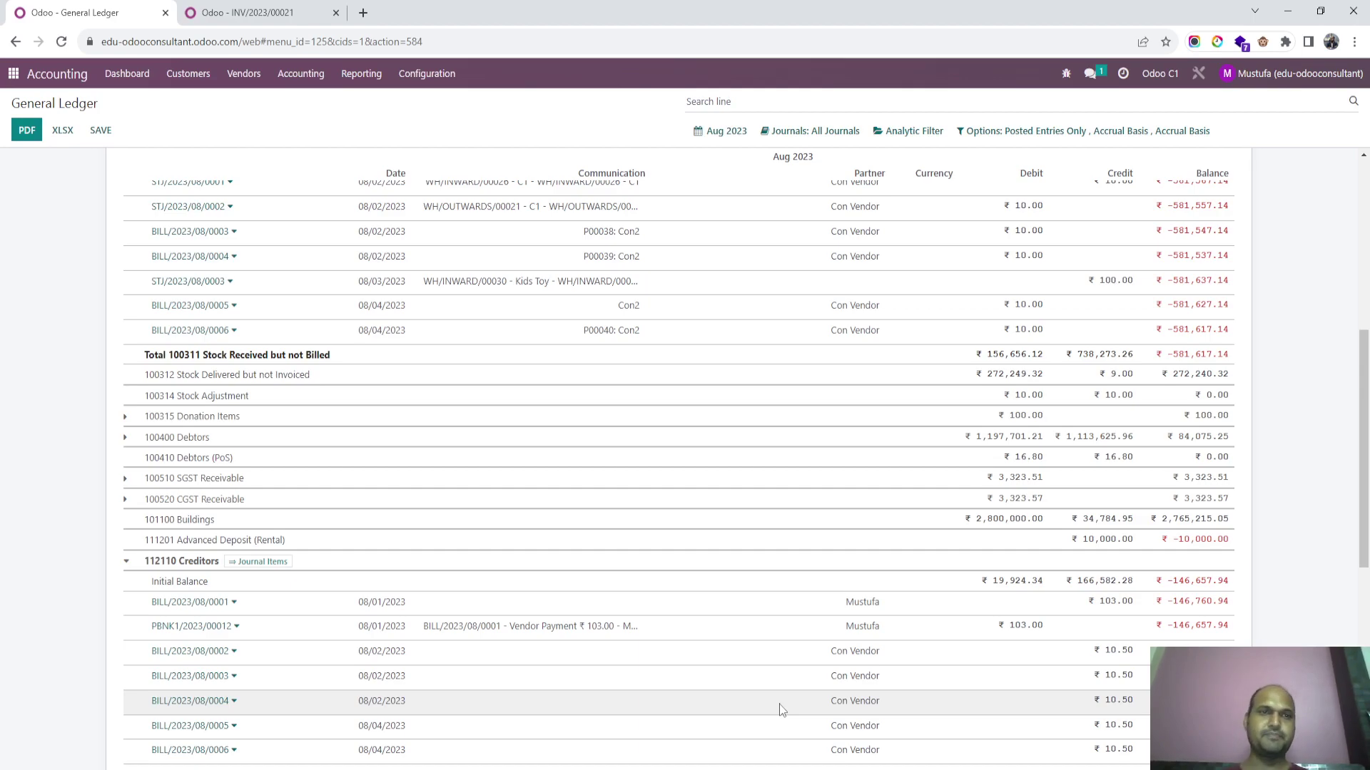
- Open the Inventory app's configuration settings and inspect the Consignment option in the Traceability section
click(21, 72)
text(inve)
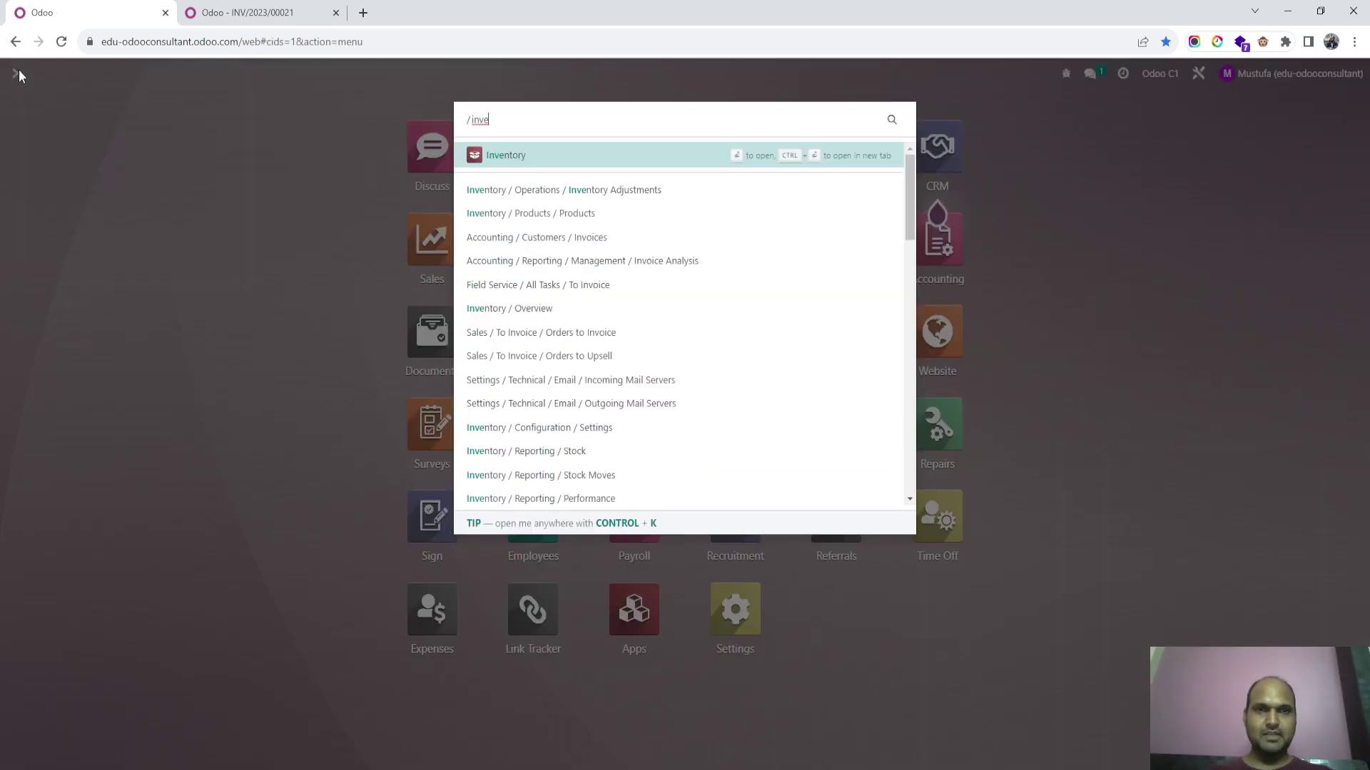
key(Return)
click(353, 74)
click(362, 101)
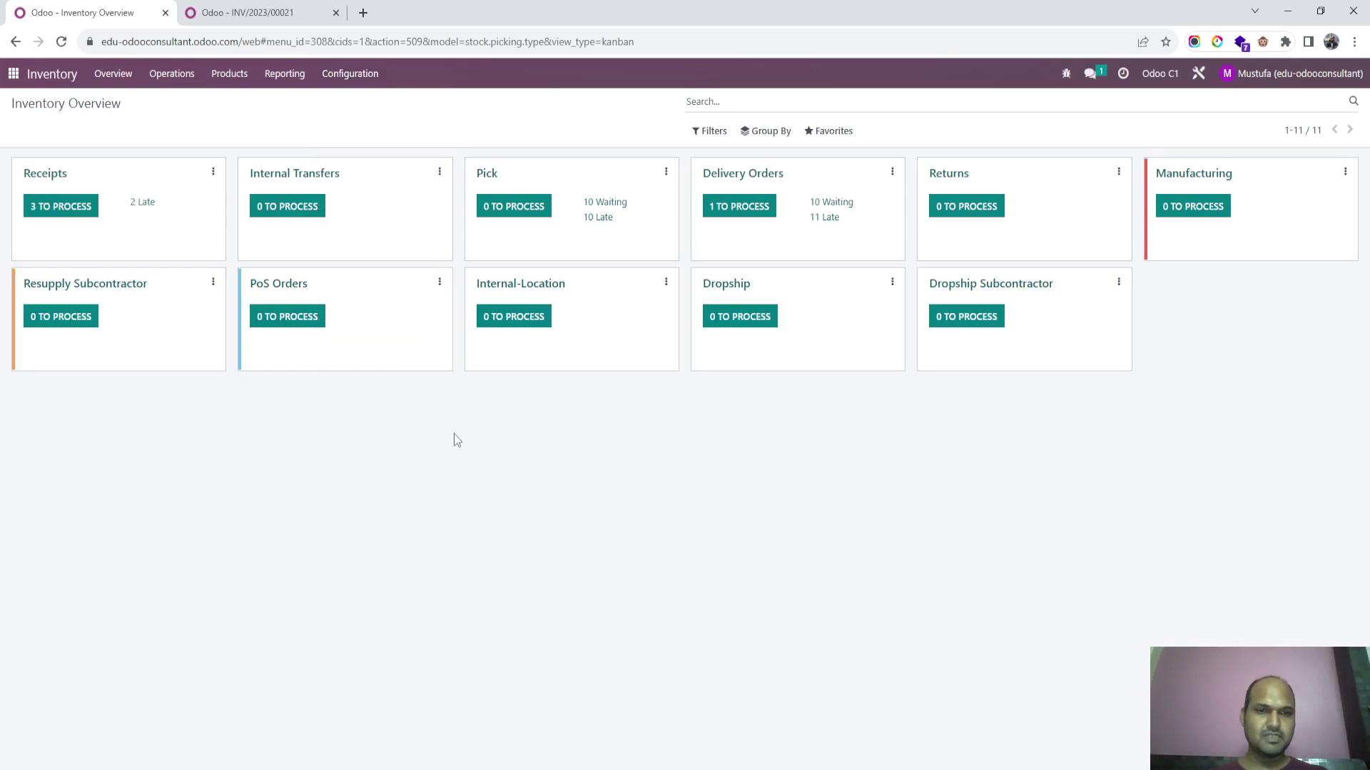
scroll(571, 463, down, 8)
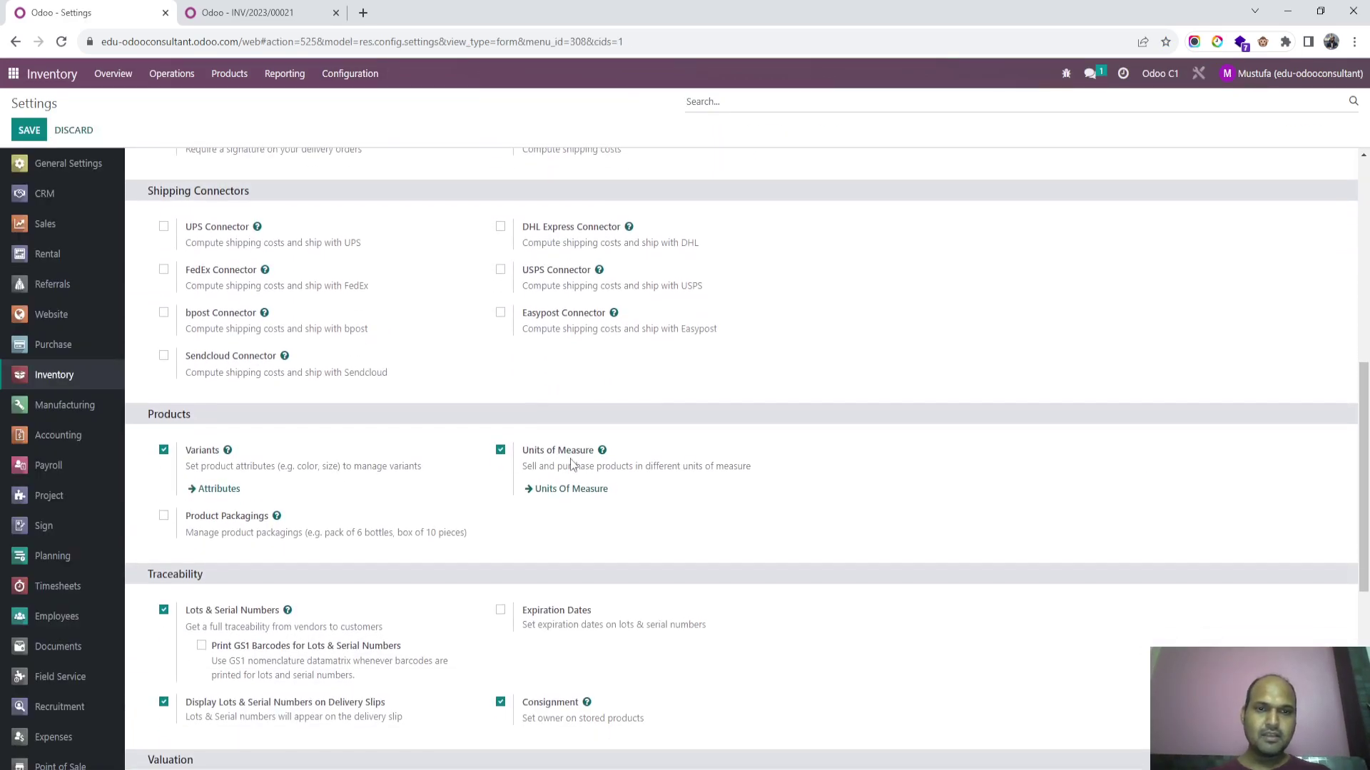
scroll(570, 464, down, 2)
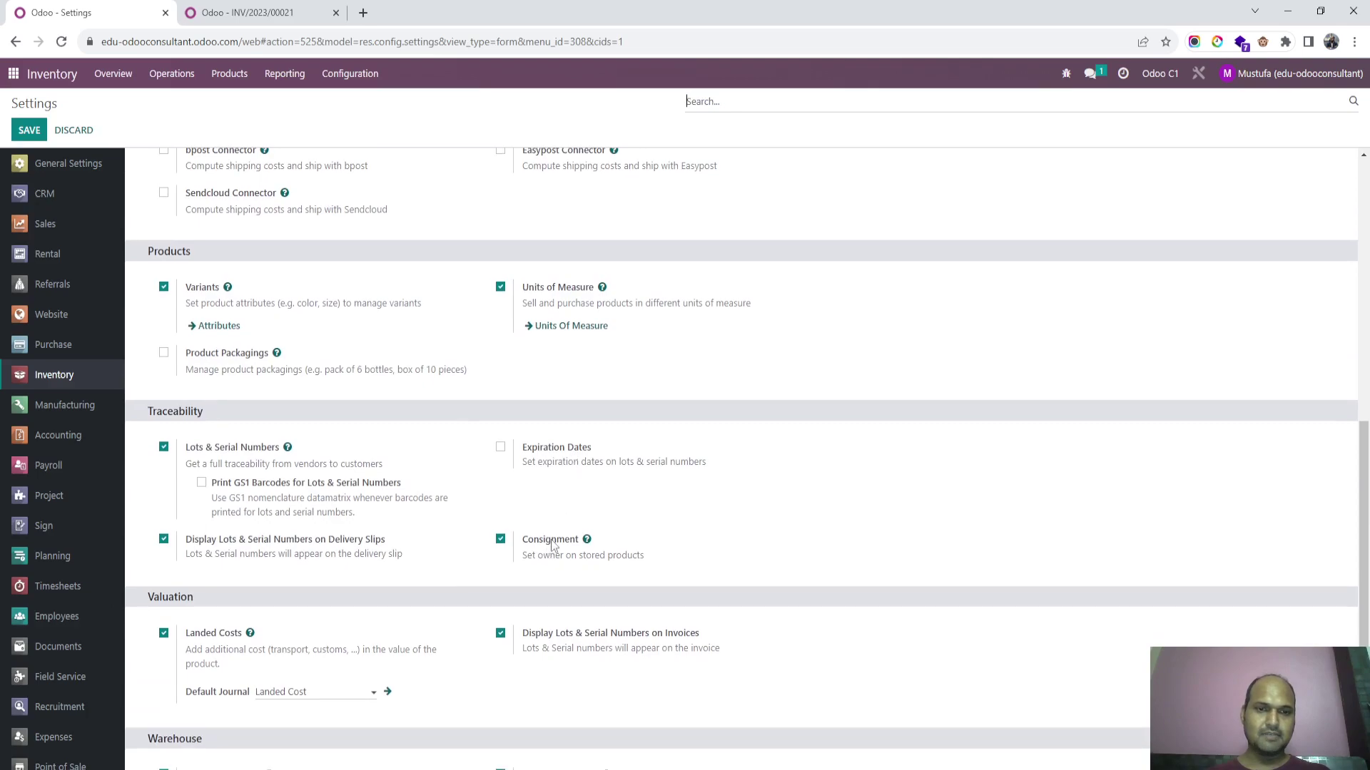
scroll(552, 542, down, 1)
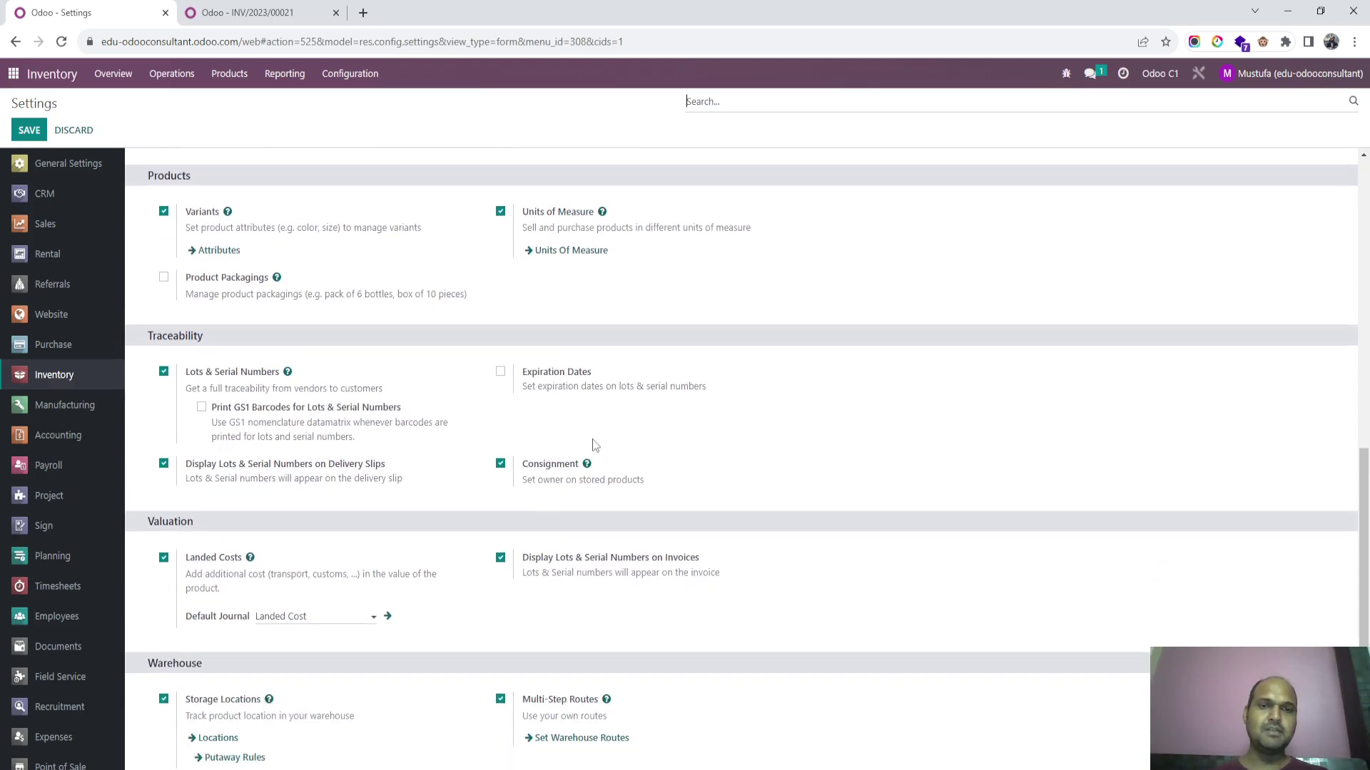
mouse_move(655, 430)
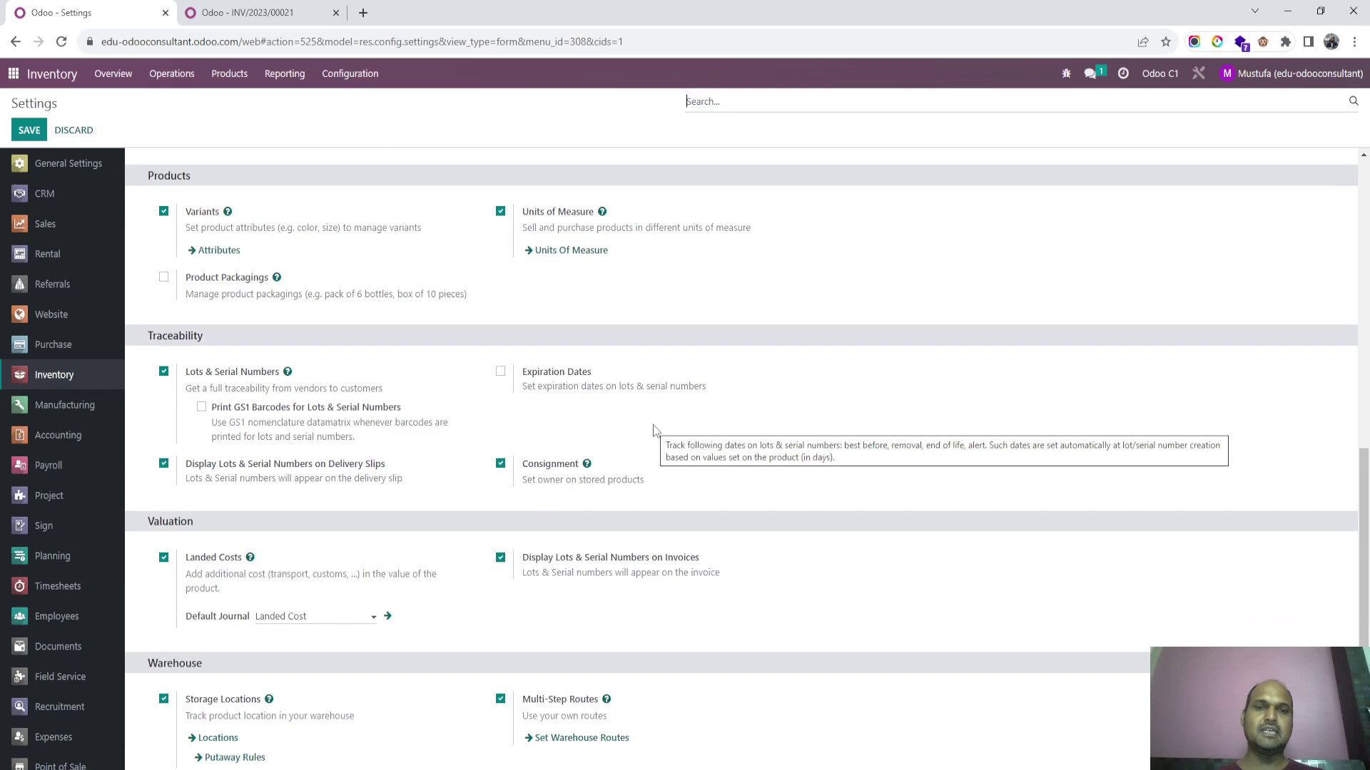